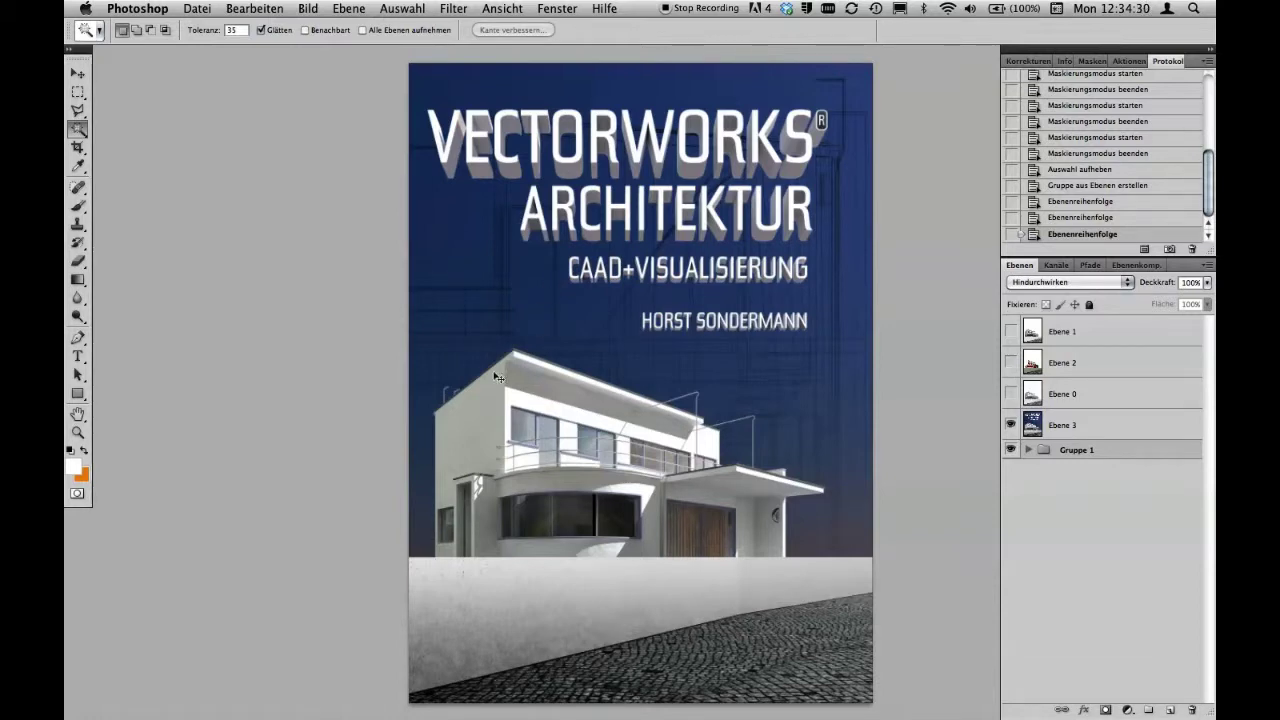
# Show Ebene 0 and Ebene 2, hide the blue Ebene 3 background, and leave Ebene 1 off.
pyautogui.moveTo(447, 364)
pyautogui.mouseDown()
pyautogui.moveTo(649, 497)
pyautogui.moveTo(560, 497)
pyautogui.mouseUp()
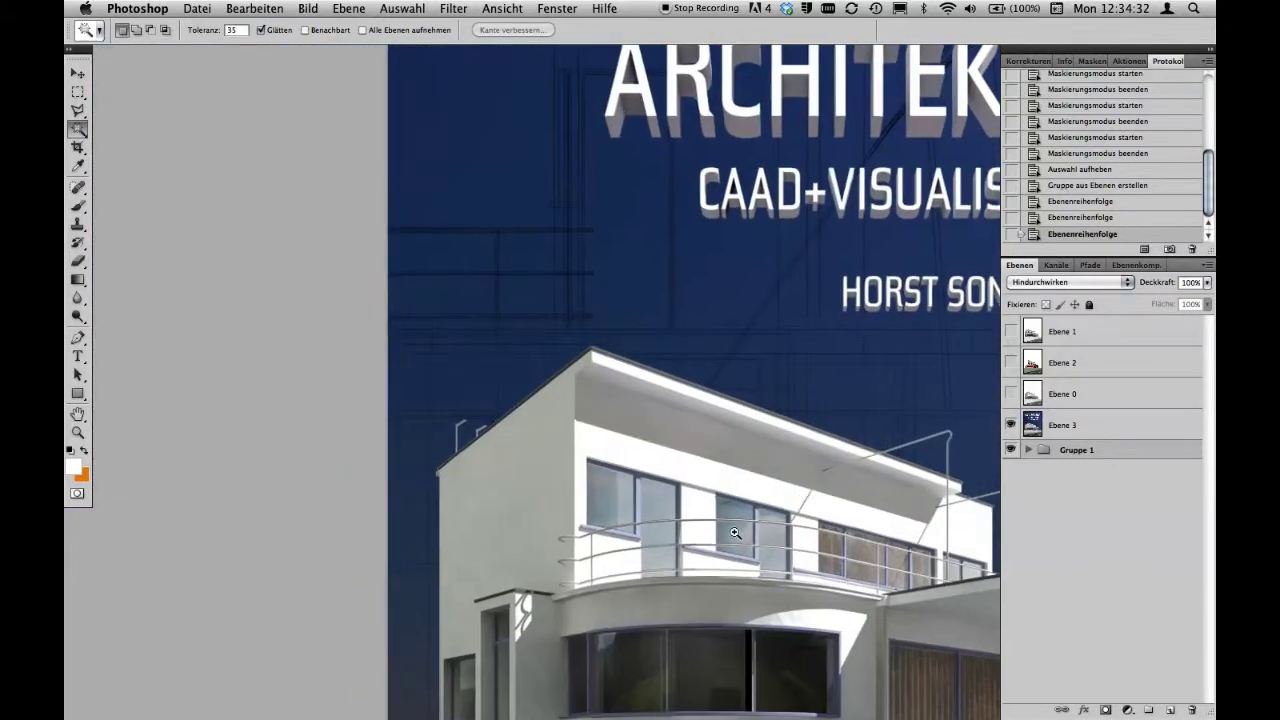
pyautogui.moveTo(582, 408)
pyautogui.mouseDown()
pyautogui.moveTo(594, 374)
pyautogui.moveTo(566, 381)
pyautogui.mouseUp()
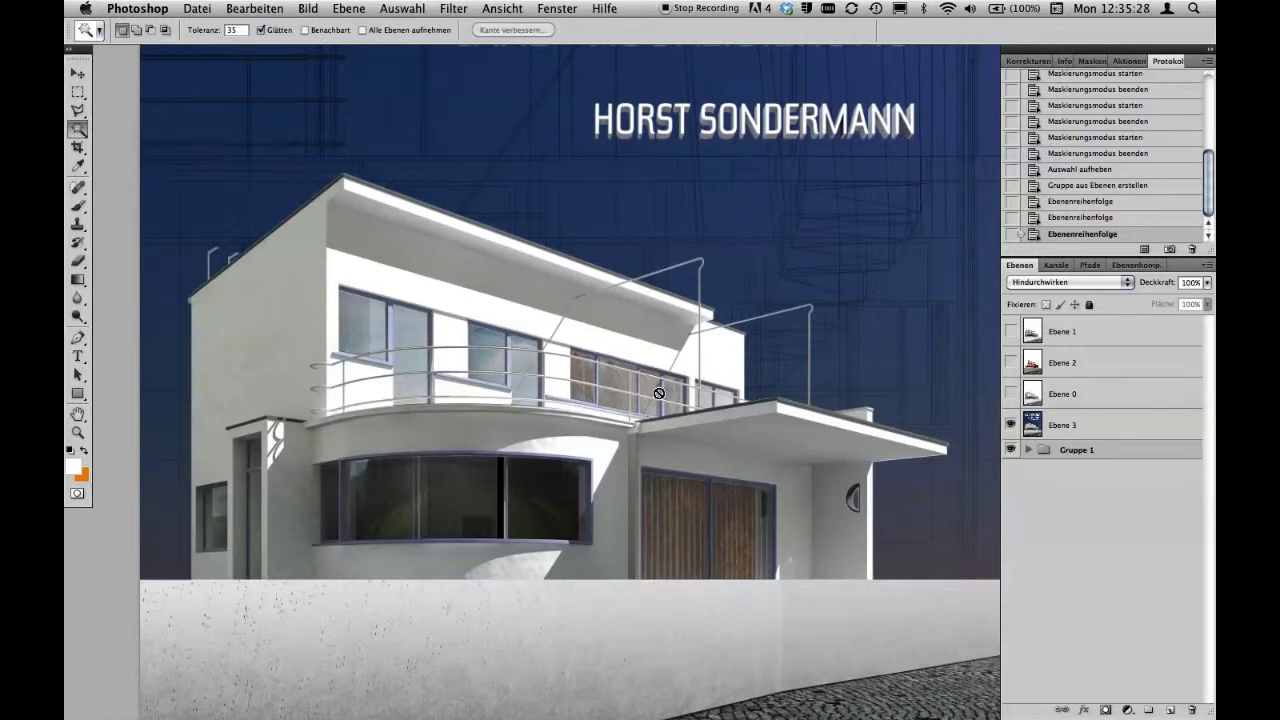
pyautogui.click(1011, 394)
pyautogui.click(1011, 424)
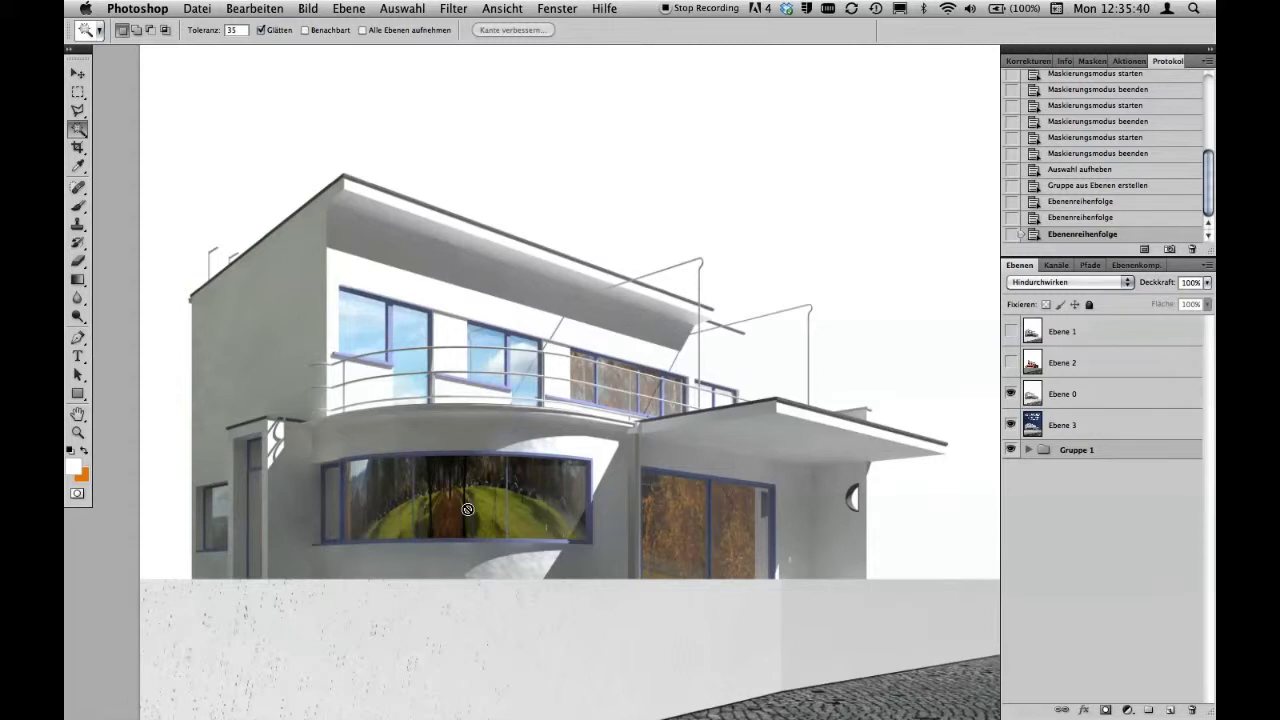
pyautogui.click(1011, 331)
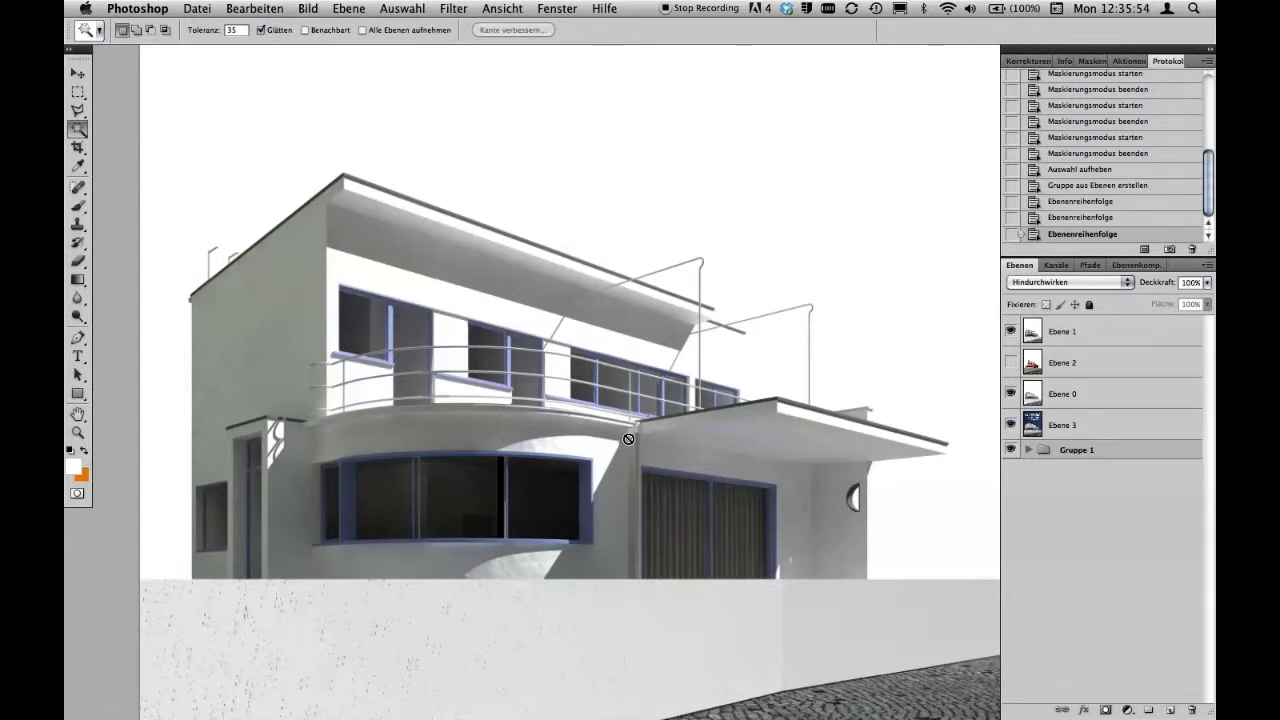
pyautogui.click(1010, 331)
pyautogui.click(1010, 362)
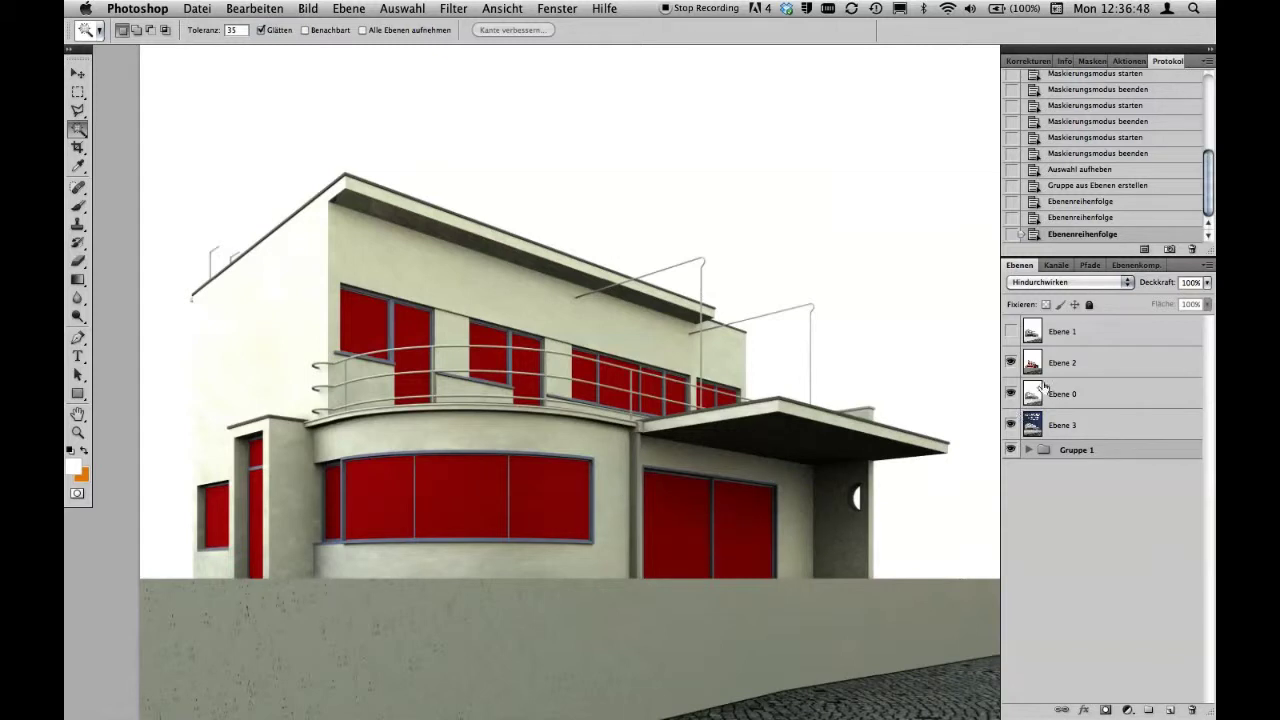
# Compare window looks with Ebene 1, then make Ebene 2 active with Ebene 1 hidden.
pyautogui.click(1010, 331)
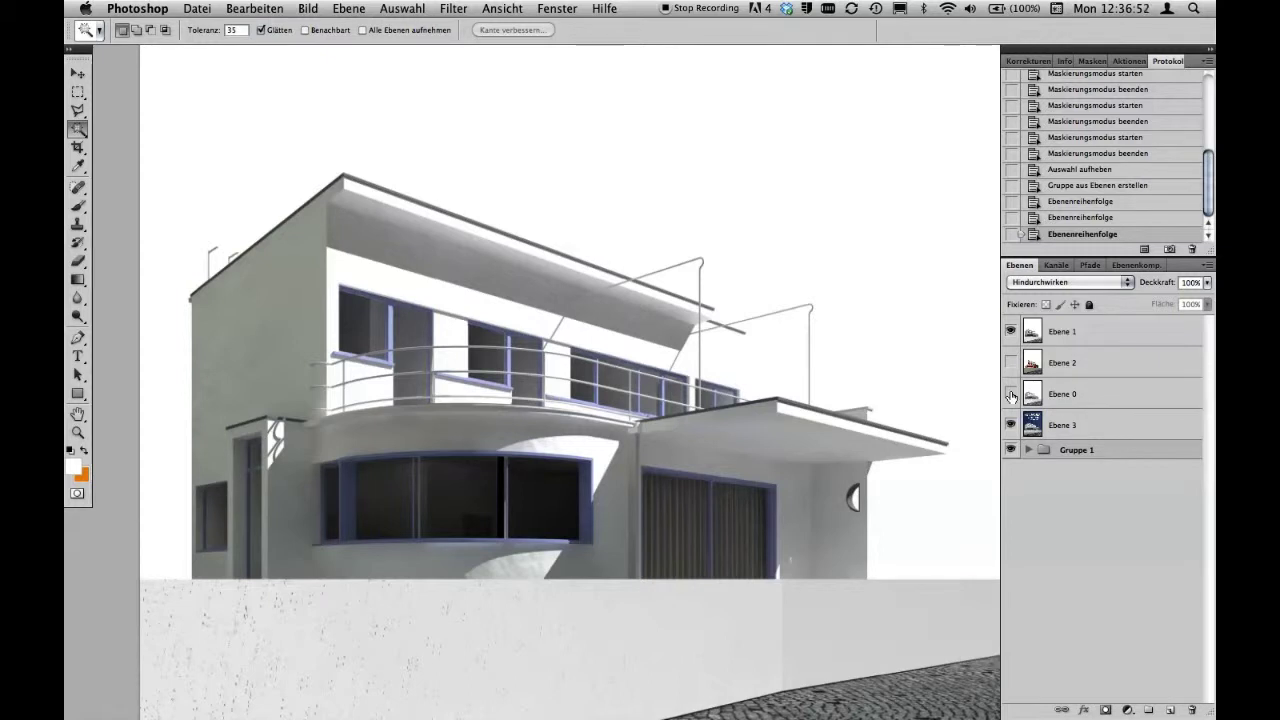
pyautogui.click(1010, 331)
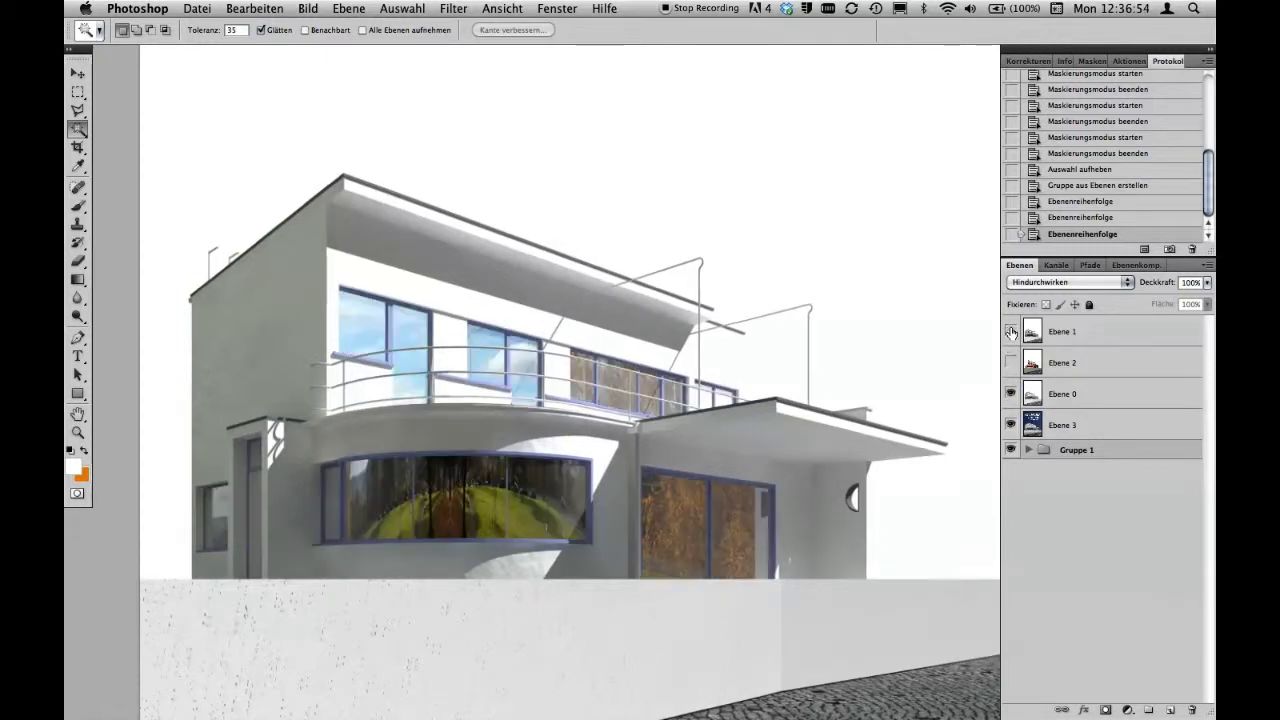
pyautogui.click(1010, 331)
pyautogui.click(1010, 331)
pyautogui.click(1010, 331)
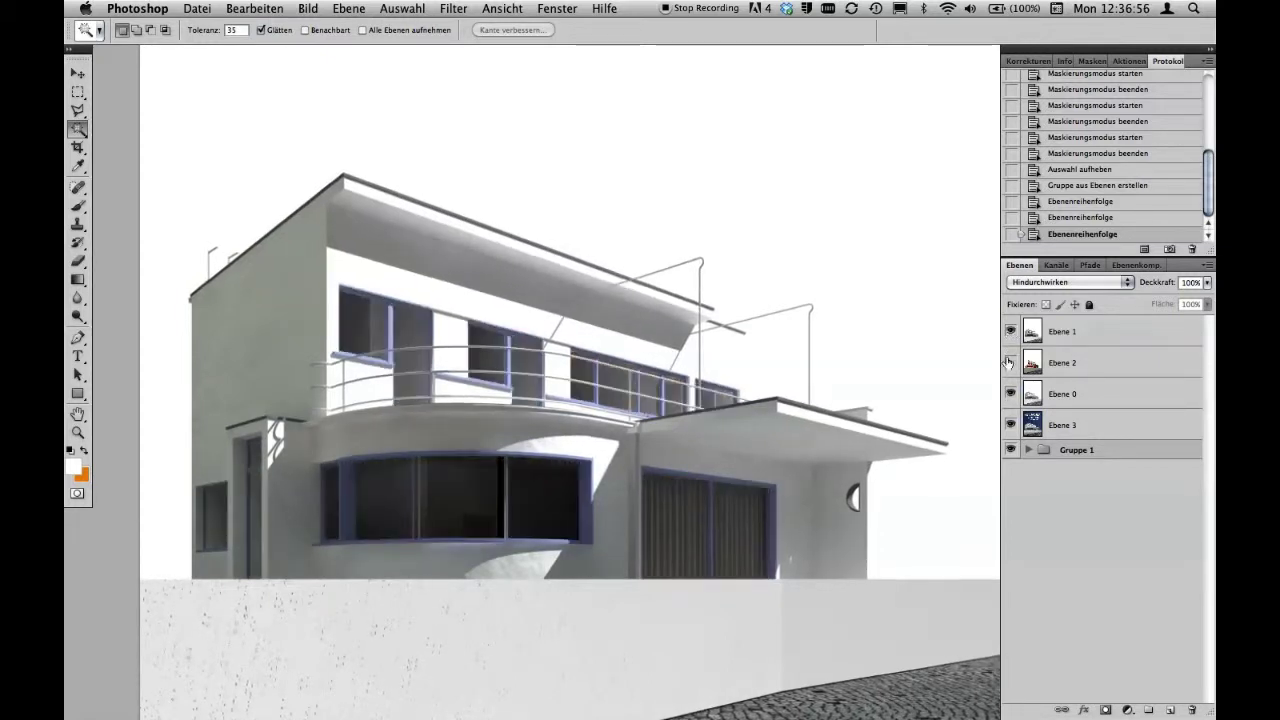
pyautogui.click(1021, 350)
pyautogui.click(1010, 331)
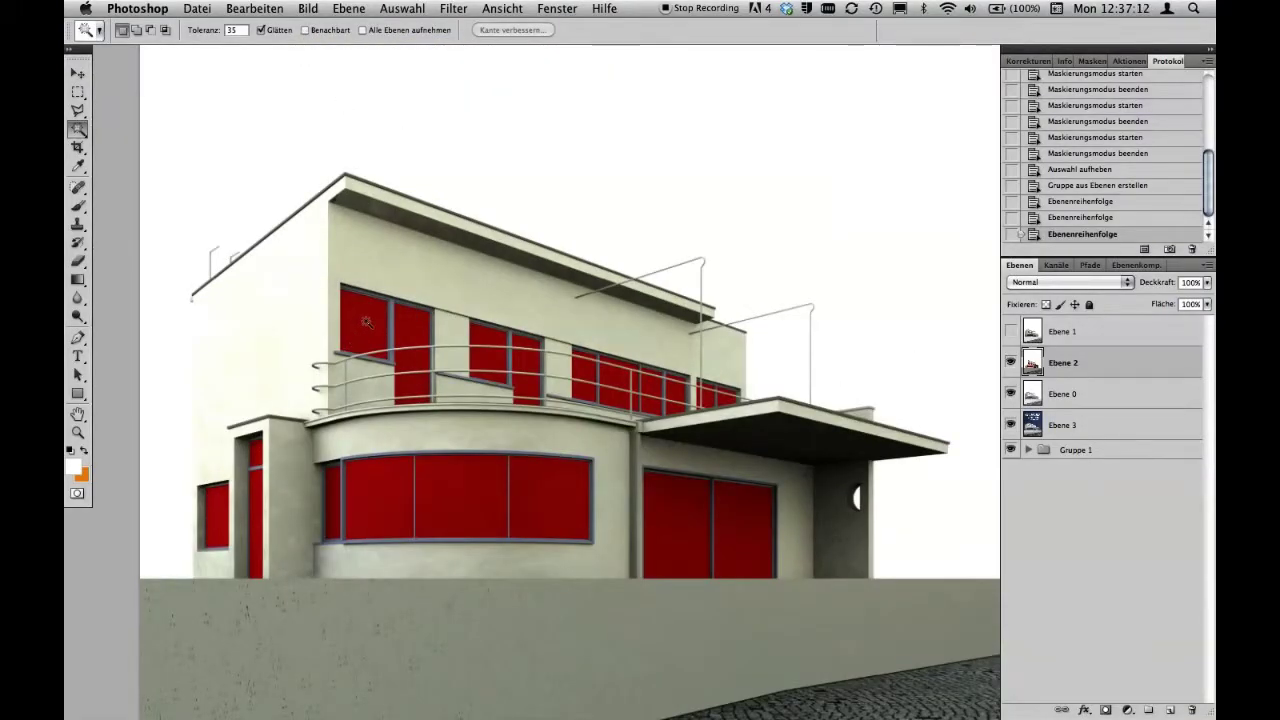
# Magic-wand select the red windows at tolerance 35, adding the speckled door patches and missed panes.
pyautogui.click(366, 321)
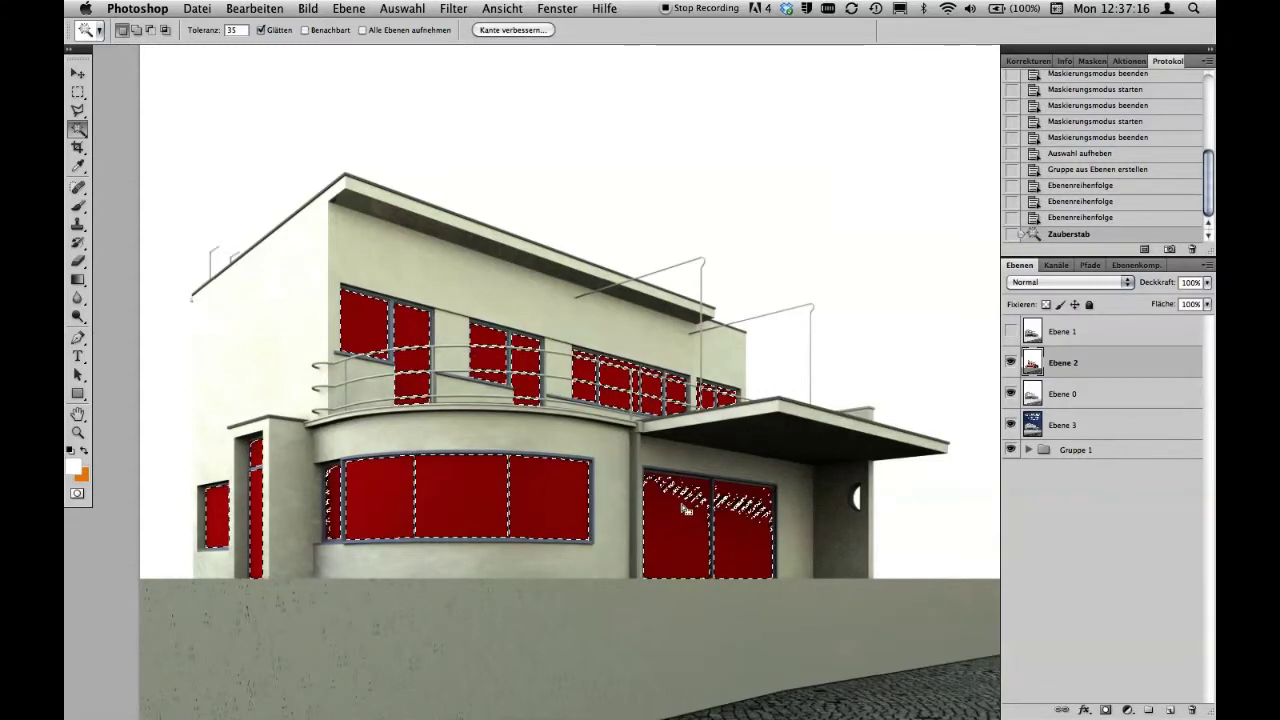
pyautogui.scroll(2, 686, 510)
pyautogui.scroll(2, 690, 515)
pyautogui.scroll(2, 710, 525)
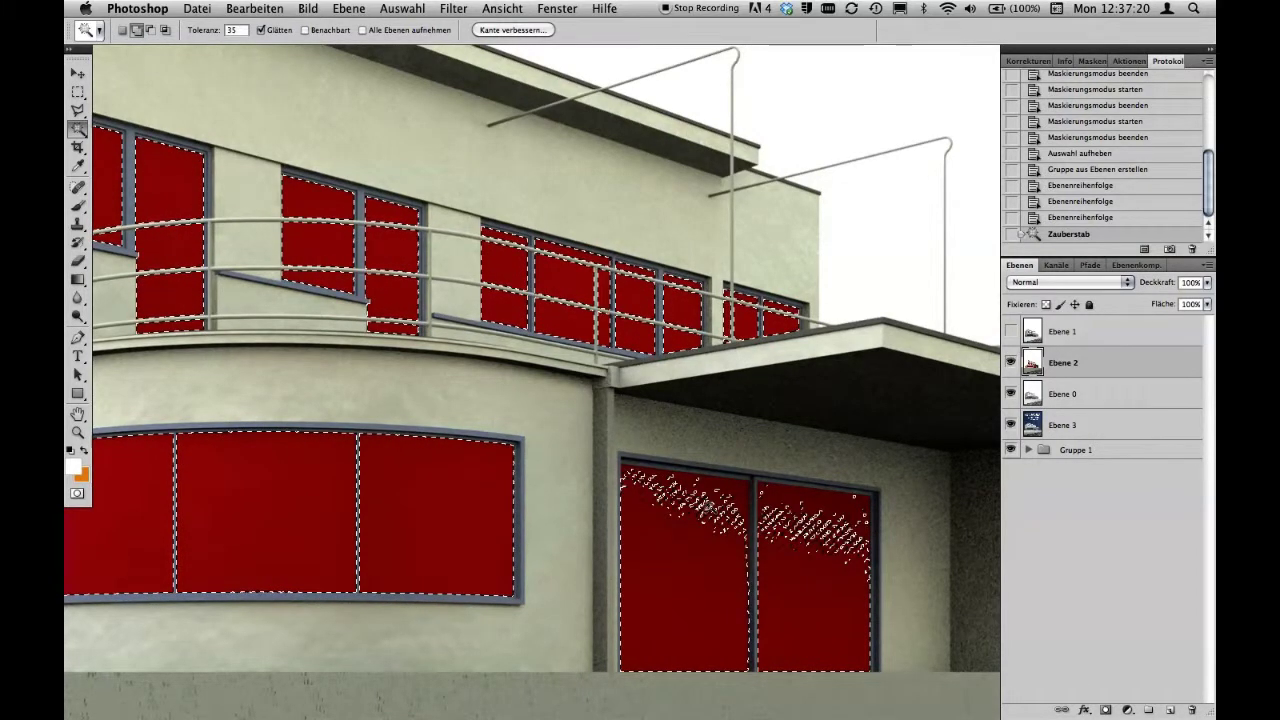
pyautogui.click(706, 508)
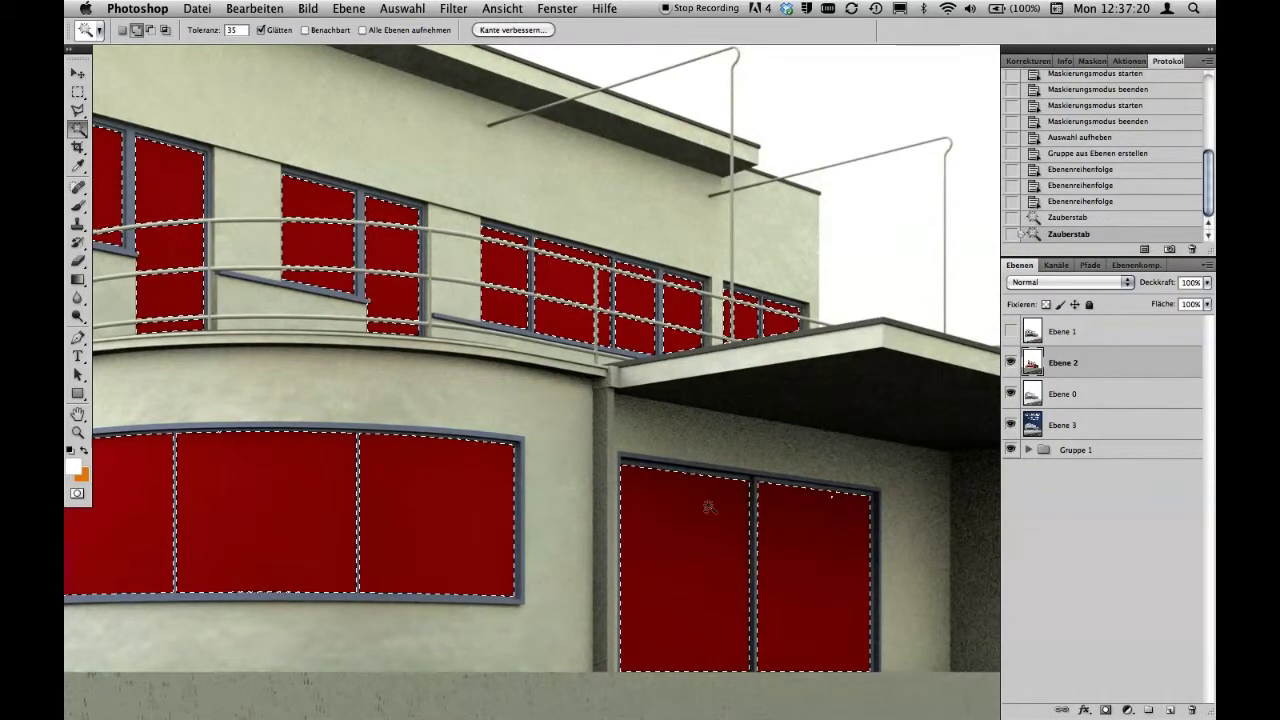
pyautogui.keyDown('shift'); pyautogui.click(831, 500); pyautogui.keyUp('shift')
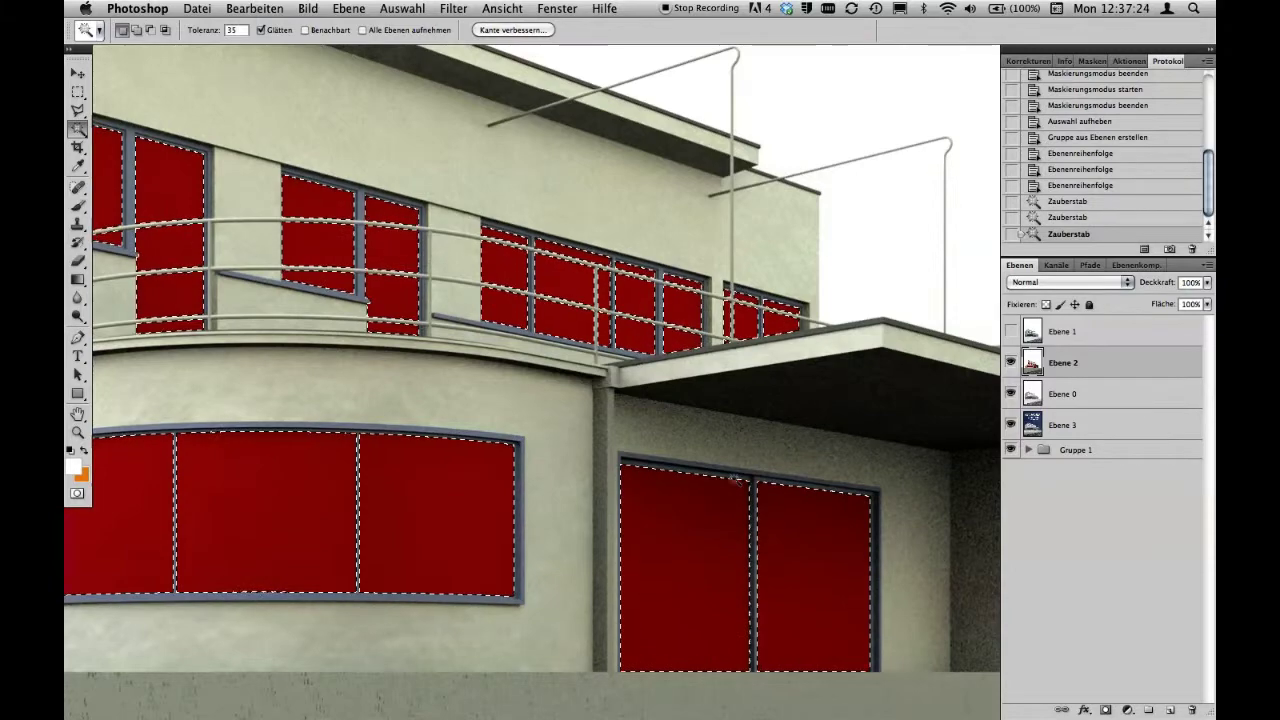
pyautogui.moveTo(300, 434); pyautogui.dragTo(757, 452)
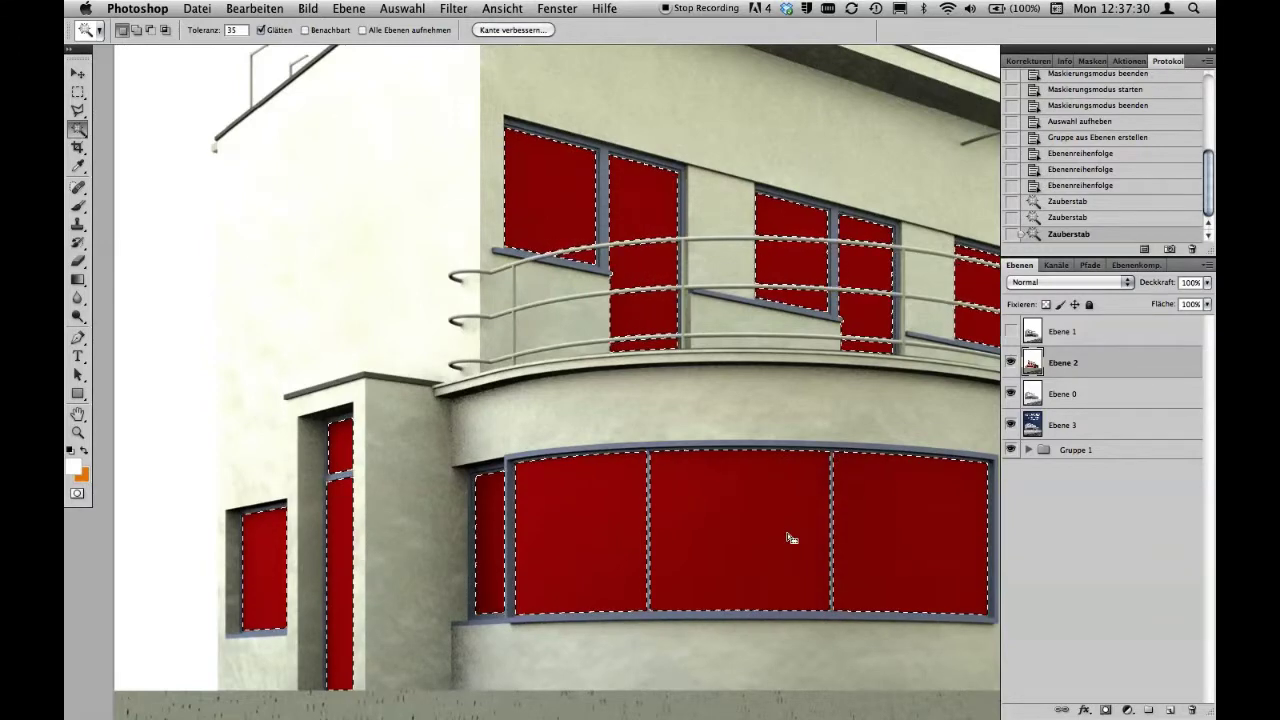
pyautogui.moveTo(790, 538); pyautogui.dragTo(679, 517)
pyautogui.moveTo(597, 512); pyautogui.dragTo(577, 514)
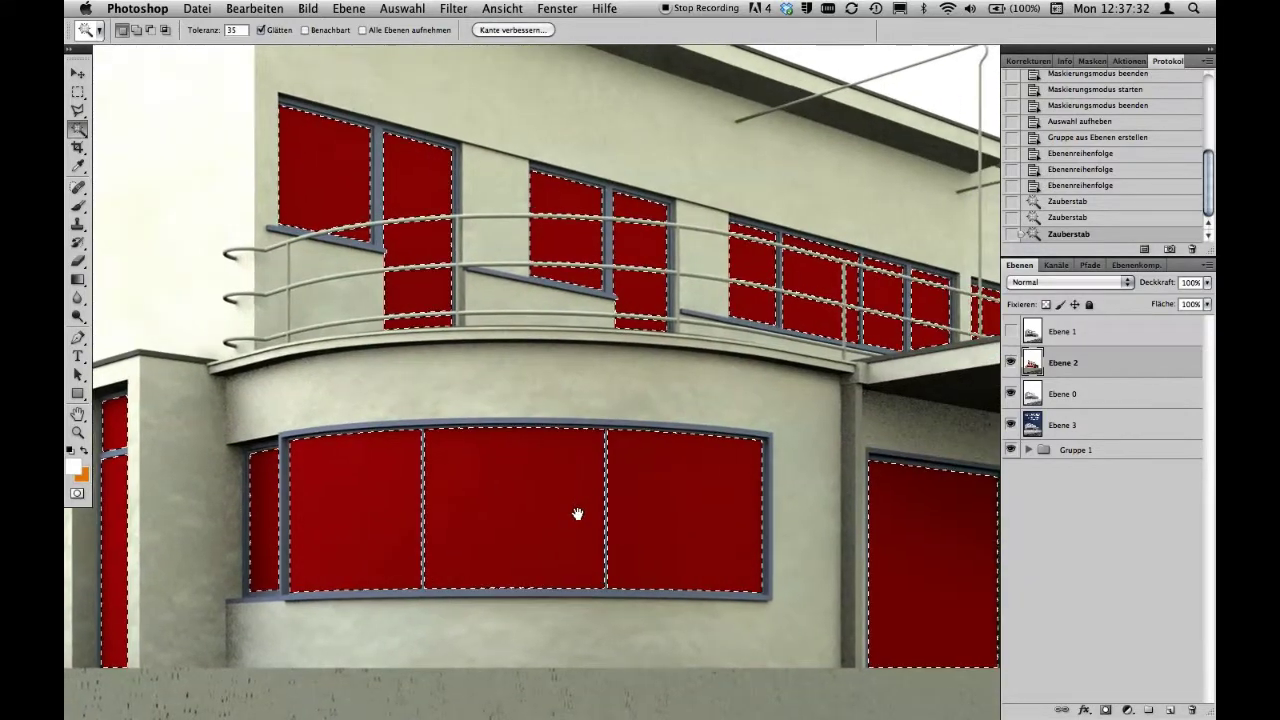
pyautogui.moveTo(814, 531); pyautogui.dragTo(667, 511)
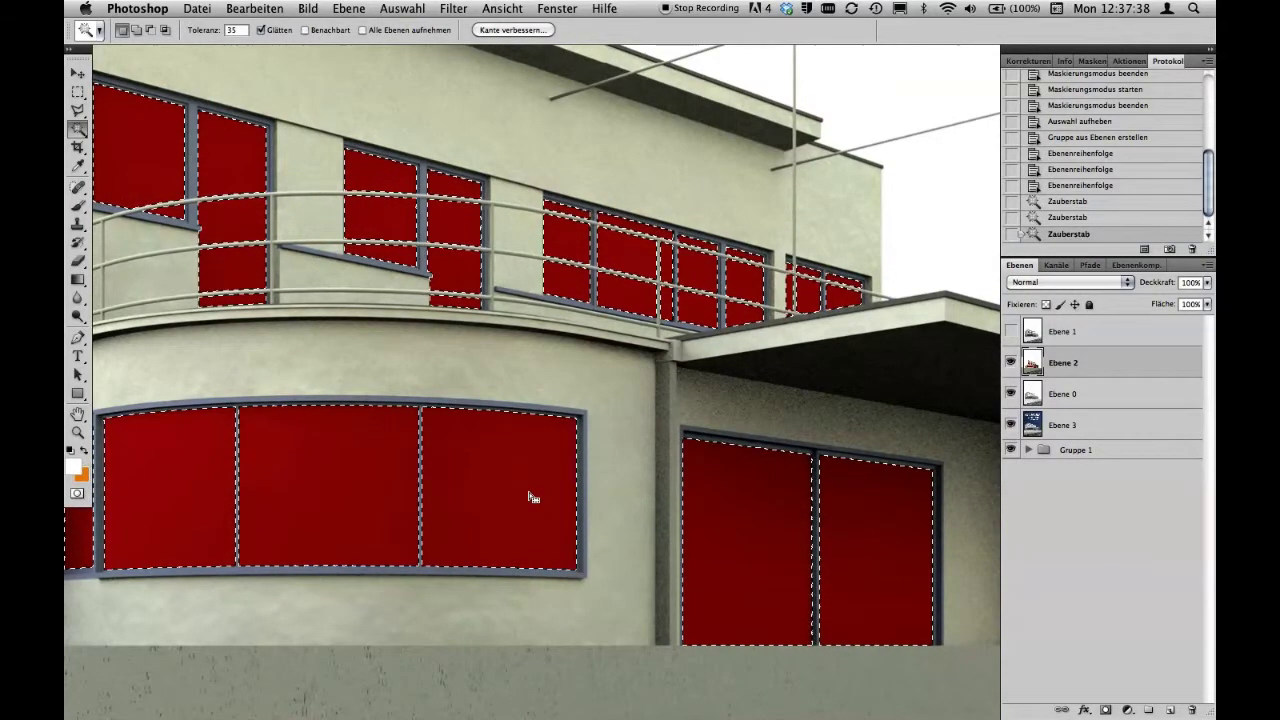
pyautogui.press('q')
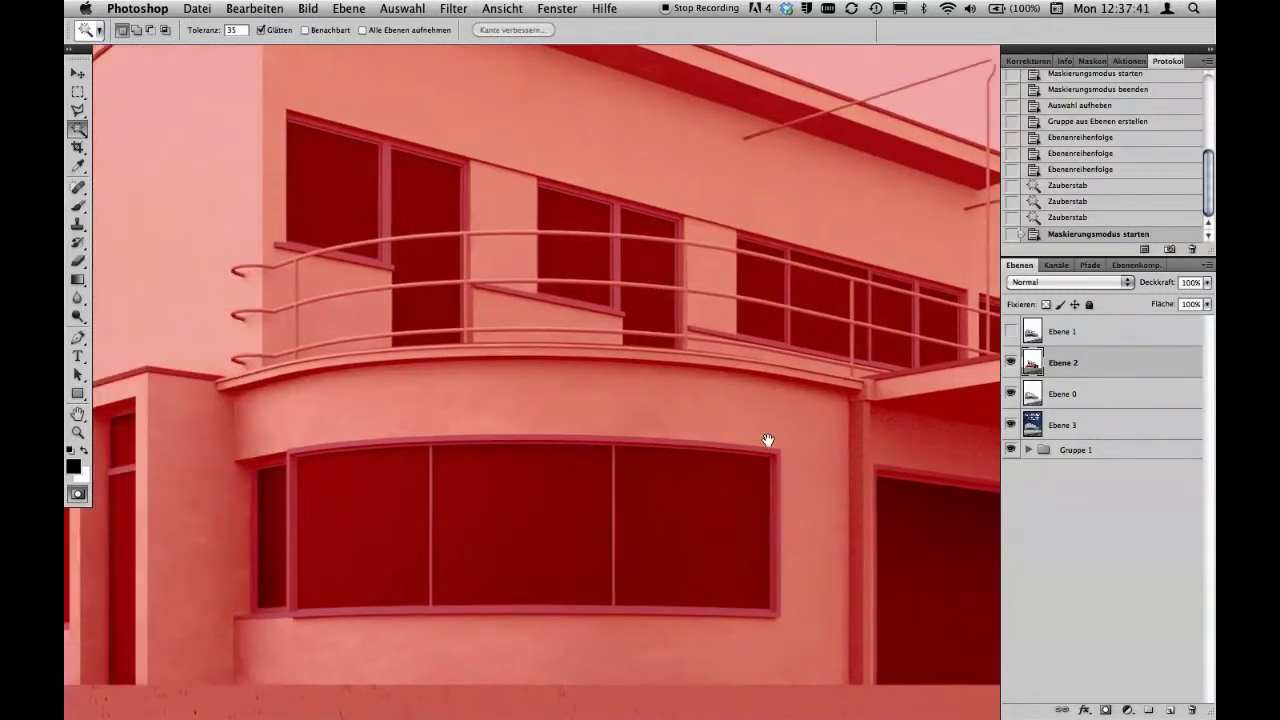
pyautogui.moveTo(523, 394); pyautogui.dragTo(823, 466)
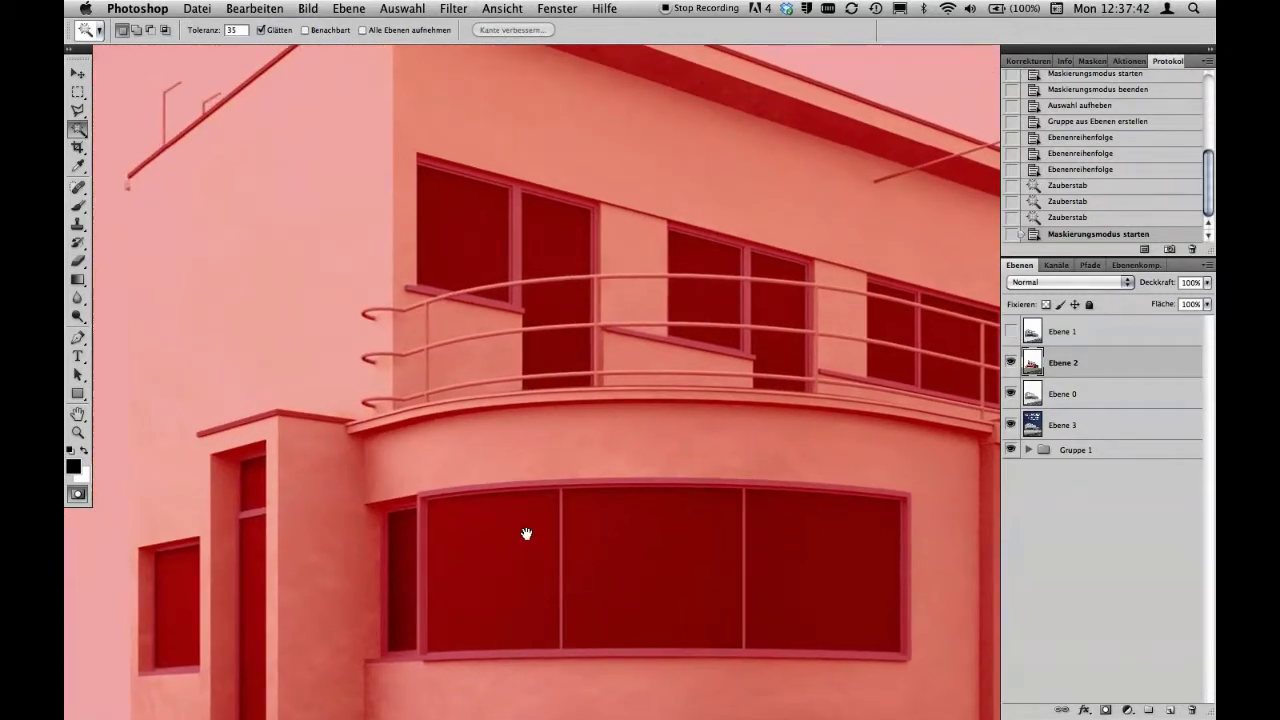
pyautogui.moveTo(529, 531)
pyautogui.mouseDown()
pyautogui.moveTo(655, 417)
pyautogui.moveTo(583, 425)
pyautogui.mouseUp()
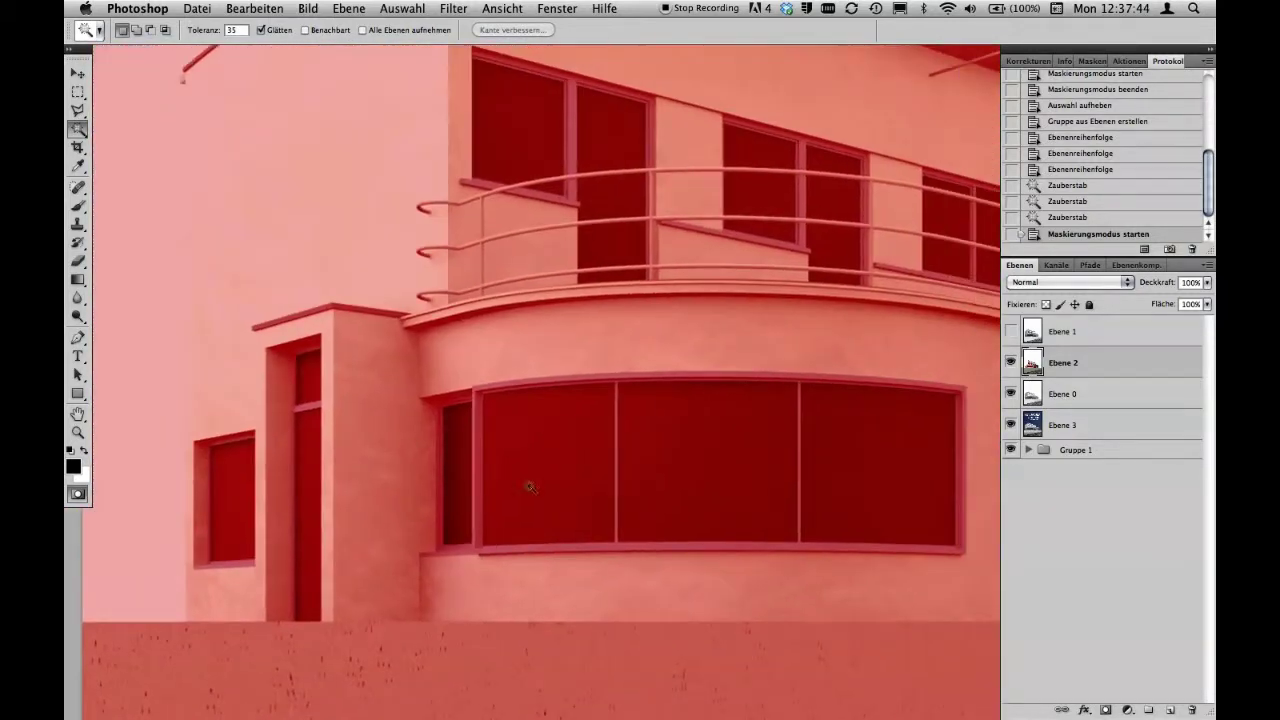
pyautogui.moveTo(458, 416); pyautogui.dragTo(506, 474)
pyautogui.press('q')
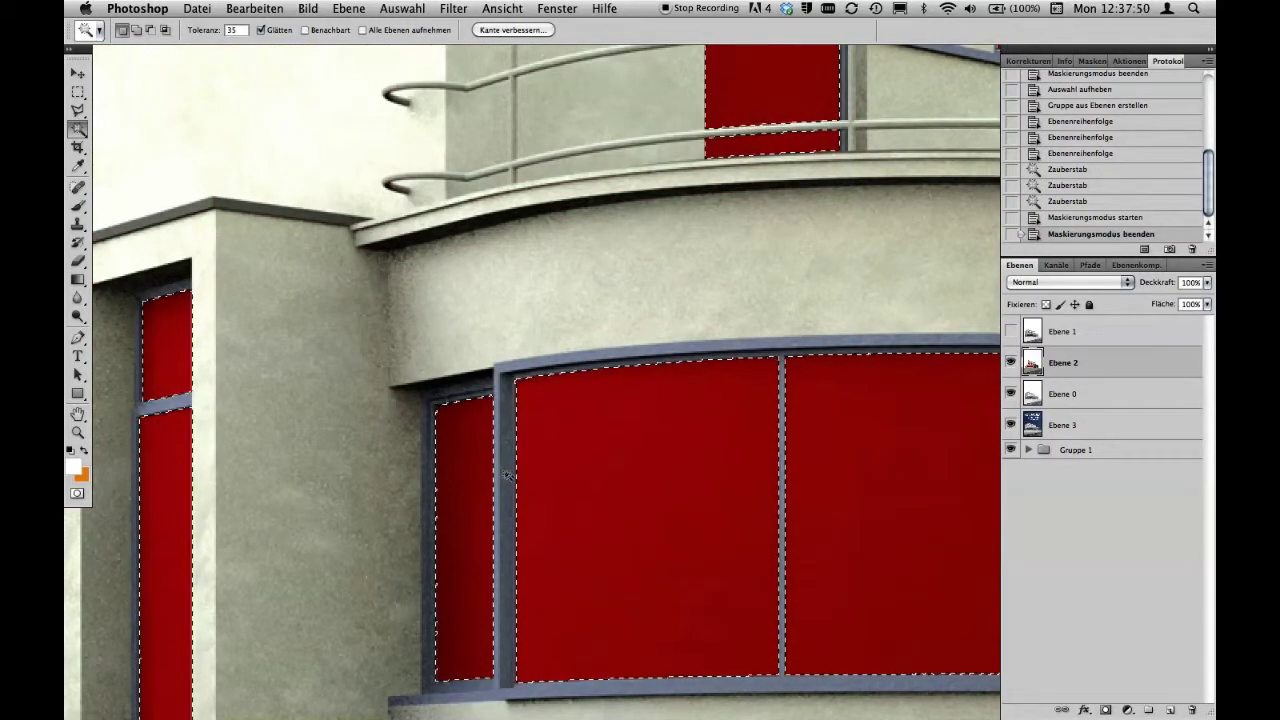
pyautogui.press('q')
pyautogui.moveTo(772, 455); pyautogui.dragTo(456, 398)
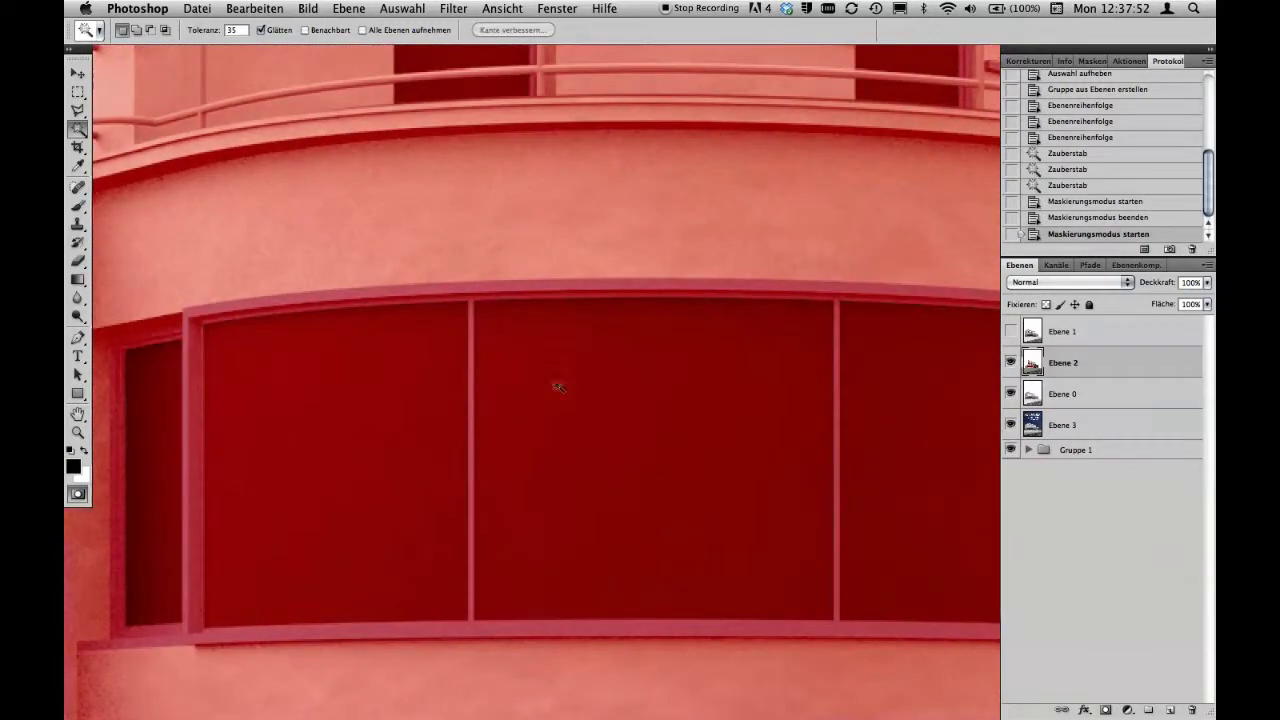
pyautogui.hotkey('ctrl', '0')
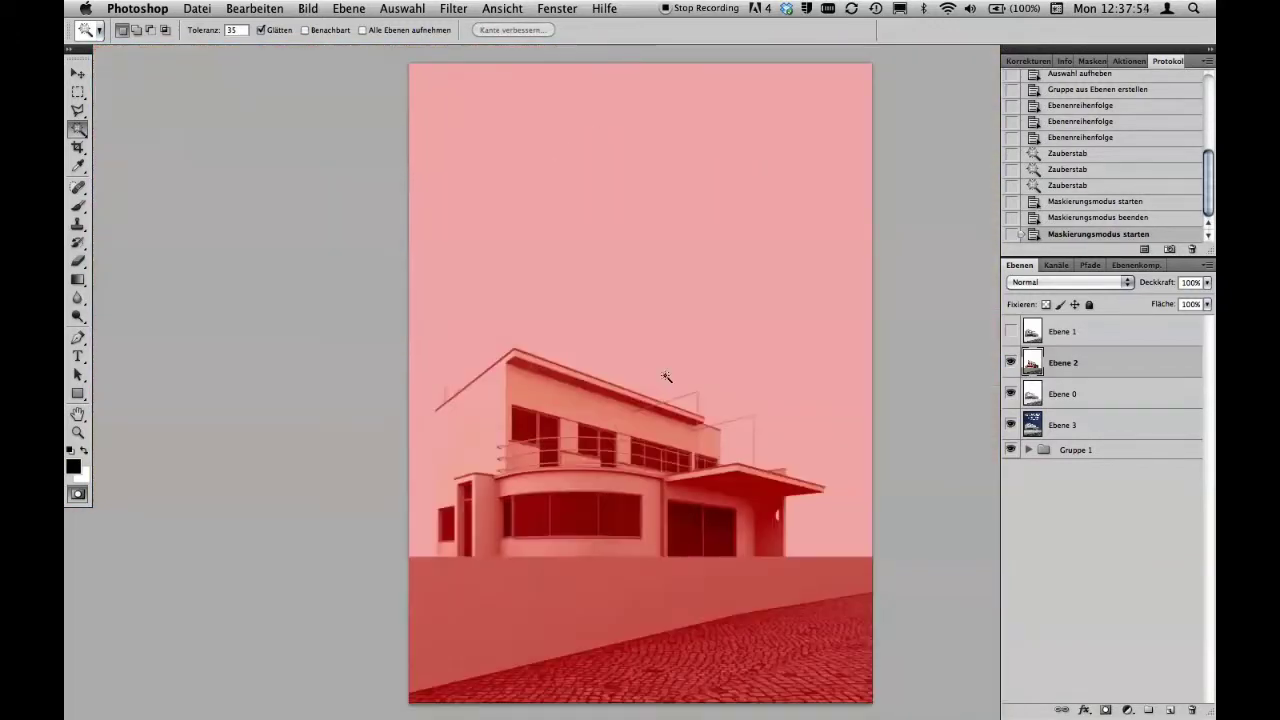
pyautogui.press('q')
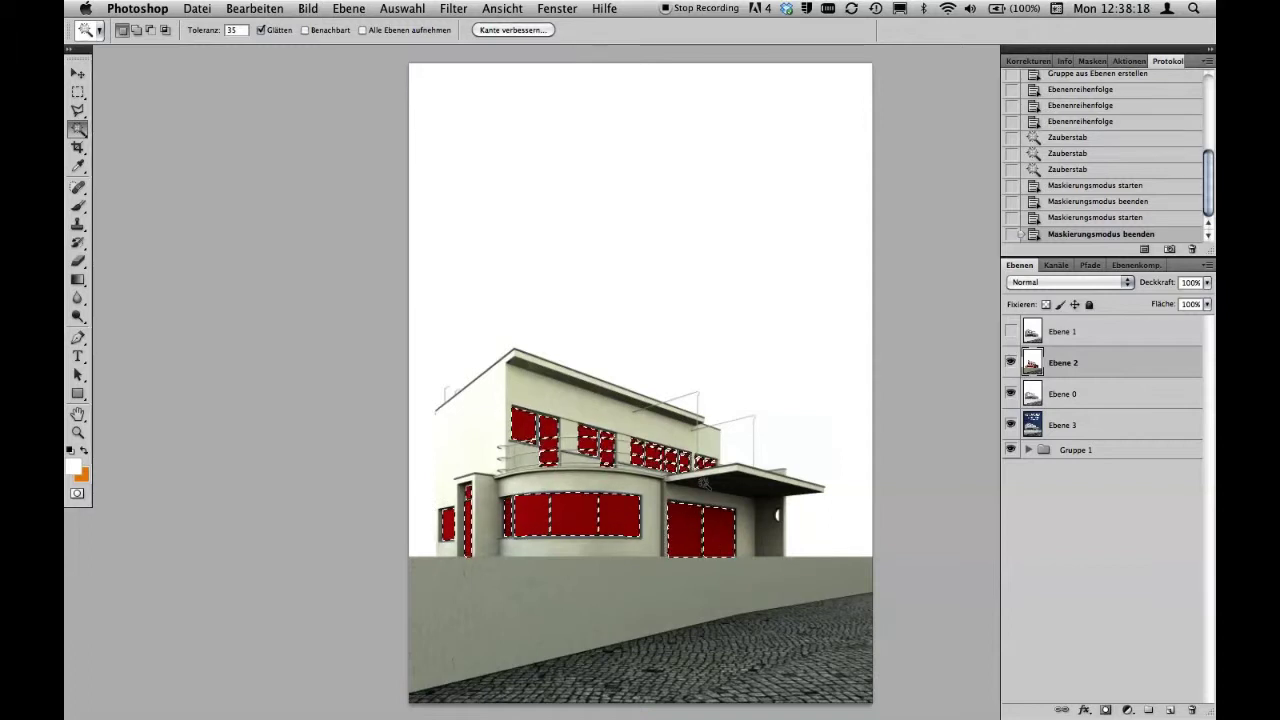
# Save the window selection as channel 'Fenstermaske', view it alone, and deselect.
pyautogui.click(418, 10)
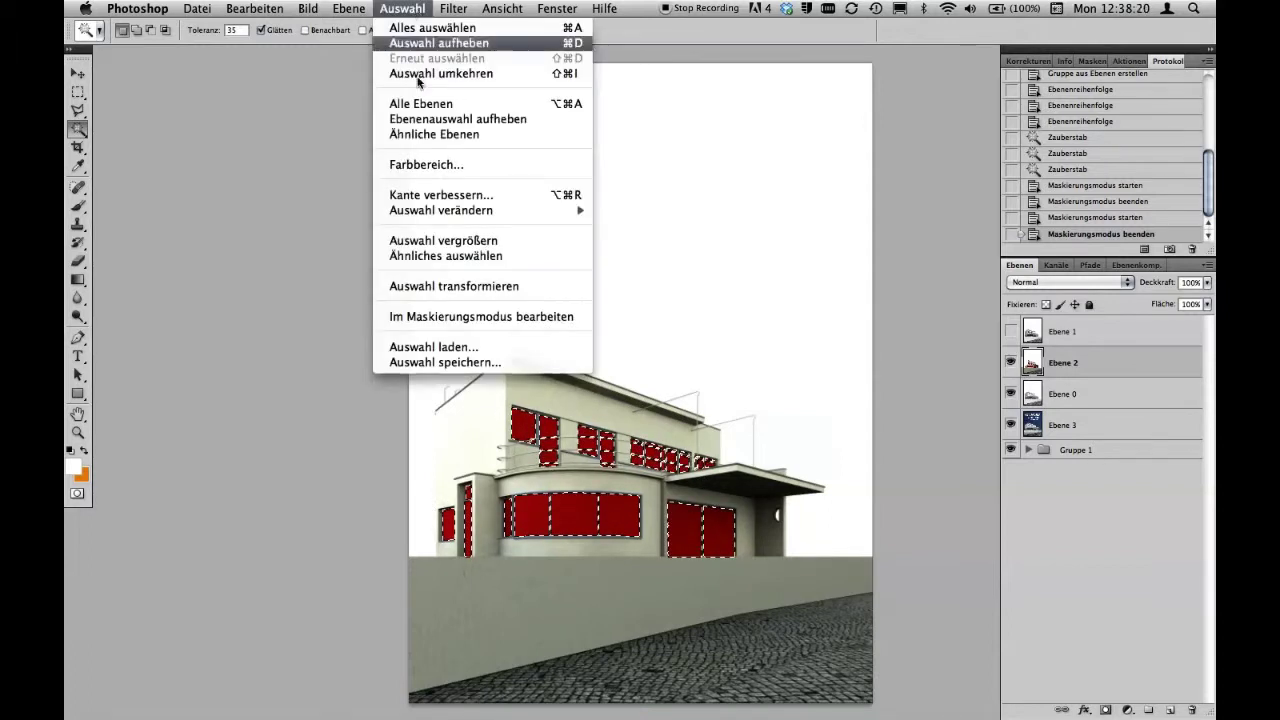
pyautogui.click(464, 364)
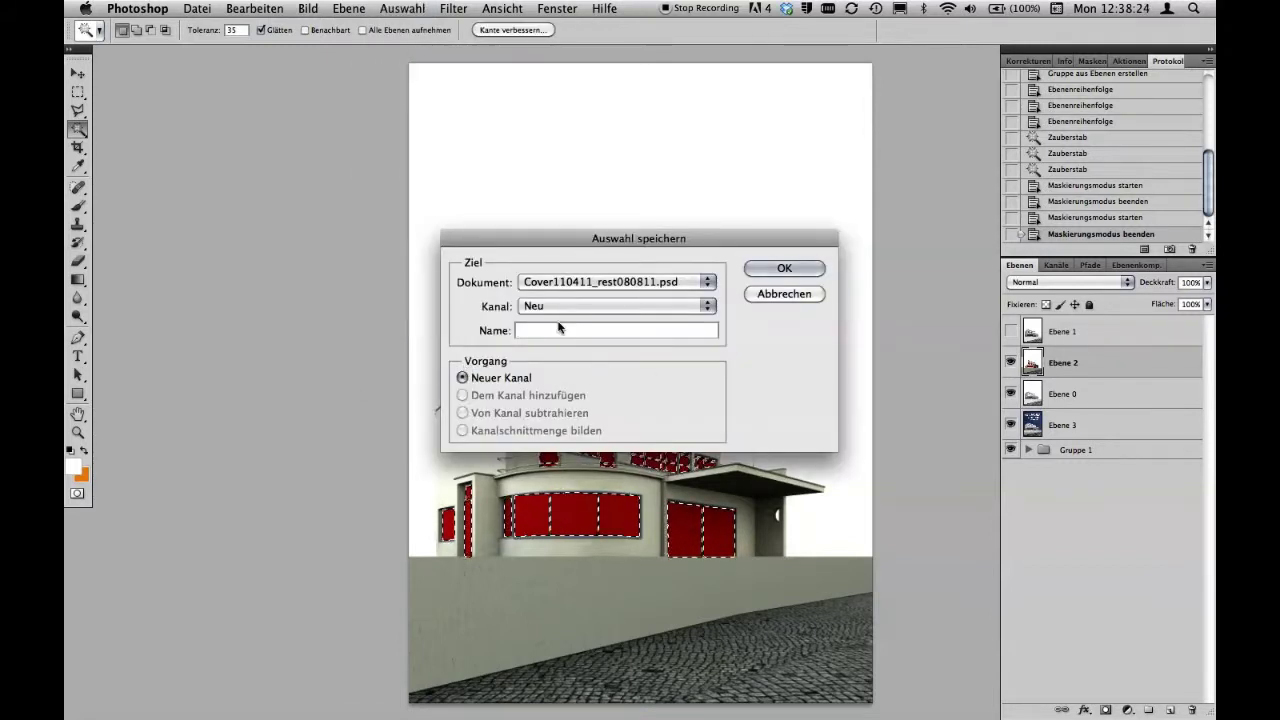
pyautogui.write('Fensterm')
pyautogui.write('aske')
pyautogui.click(781, 272)
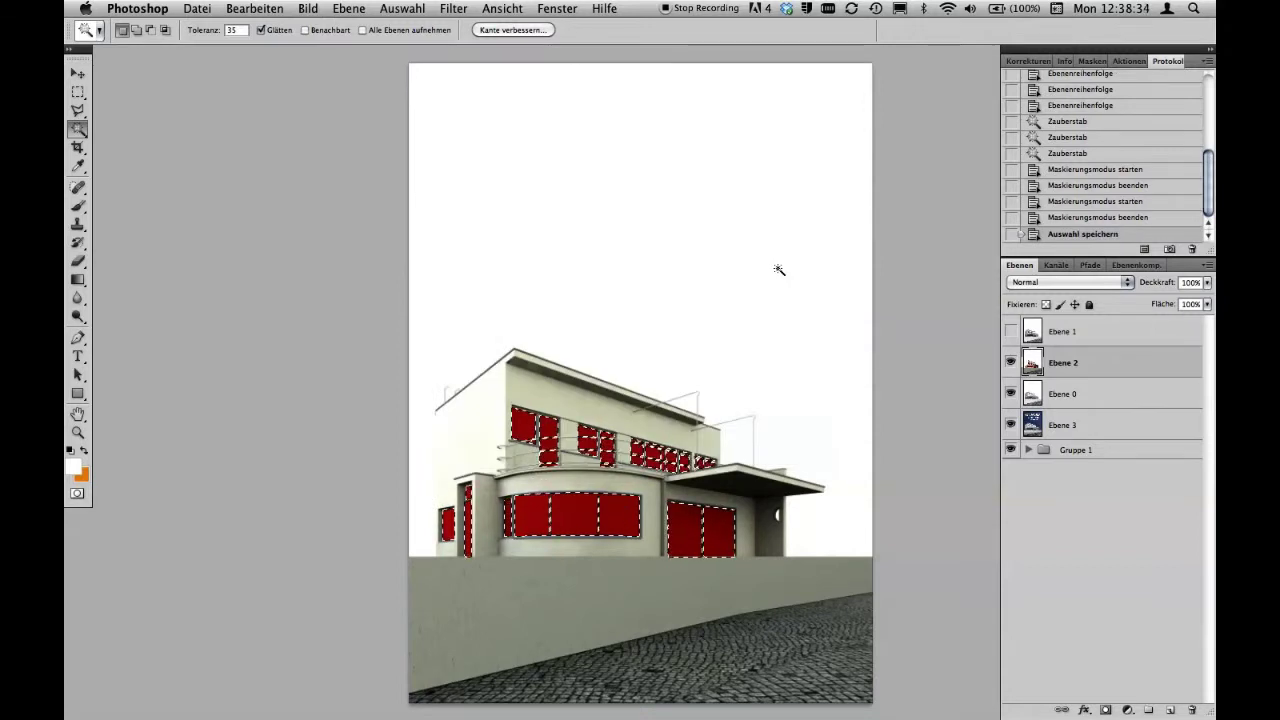
pyautogui.click(1056, 265)
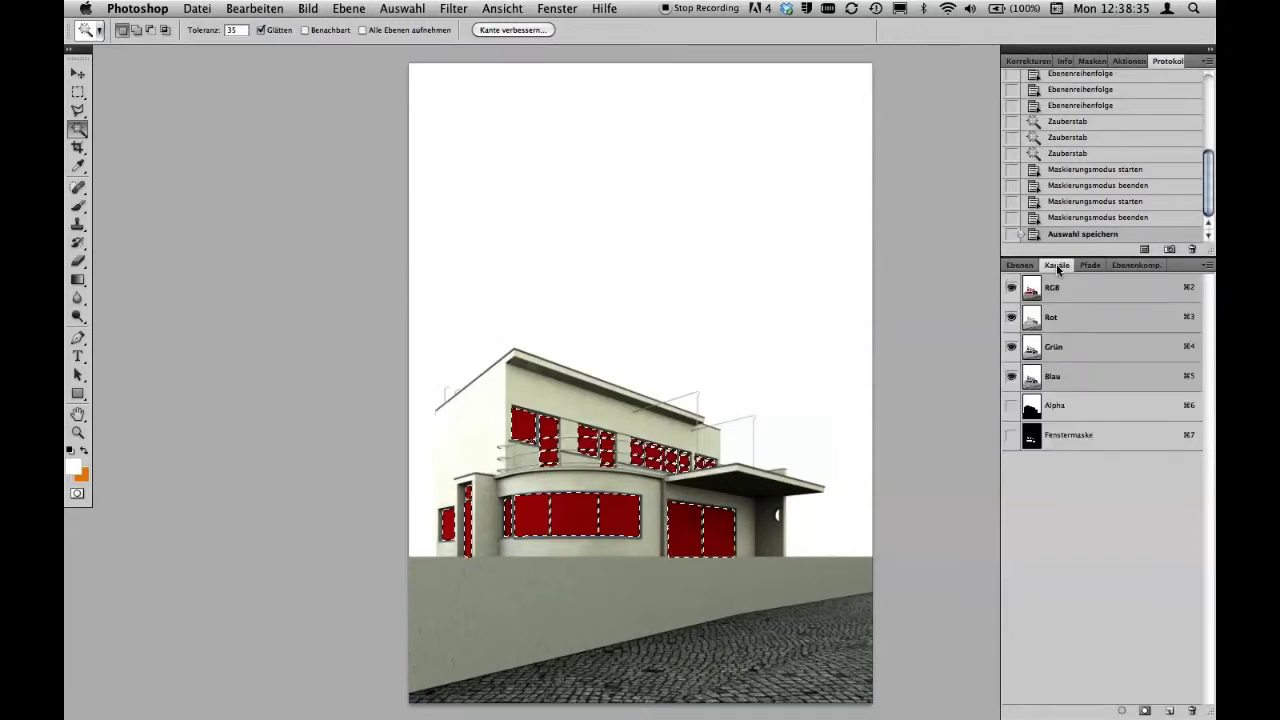
pyautogui.click(1070, 435)
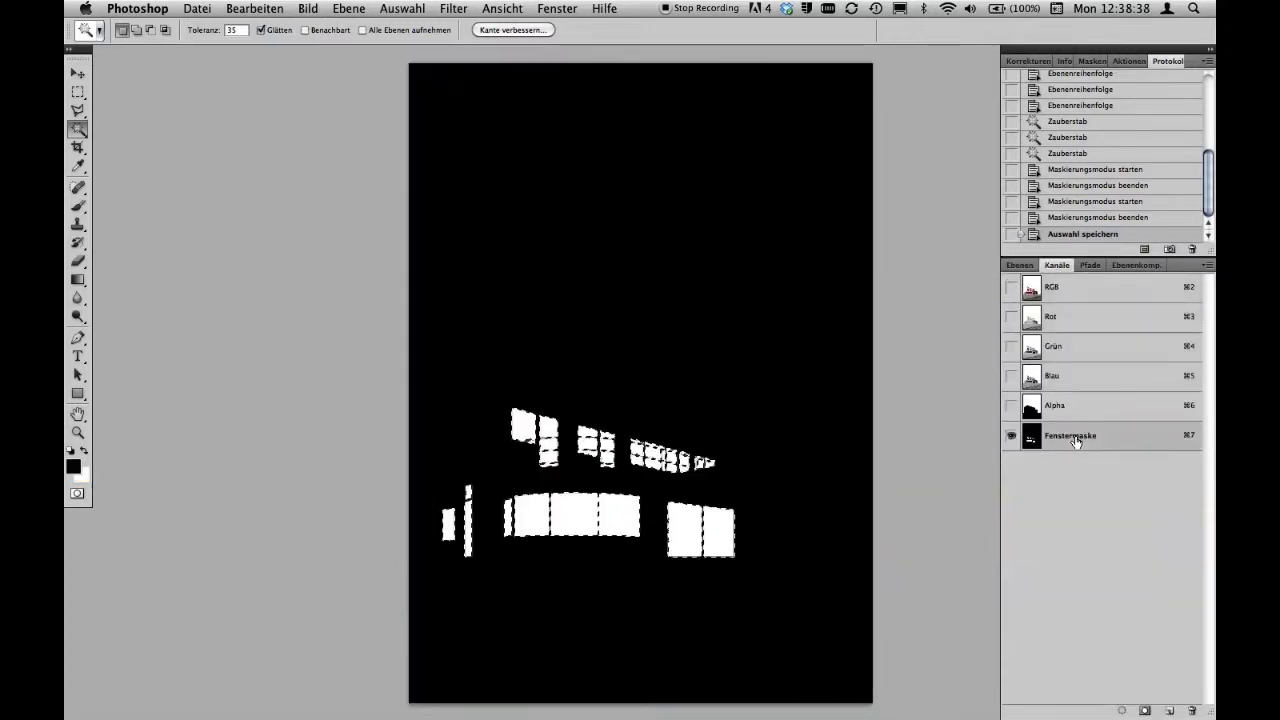
pyautogui.hotkey('ctrl', 'd')
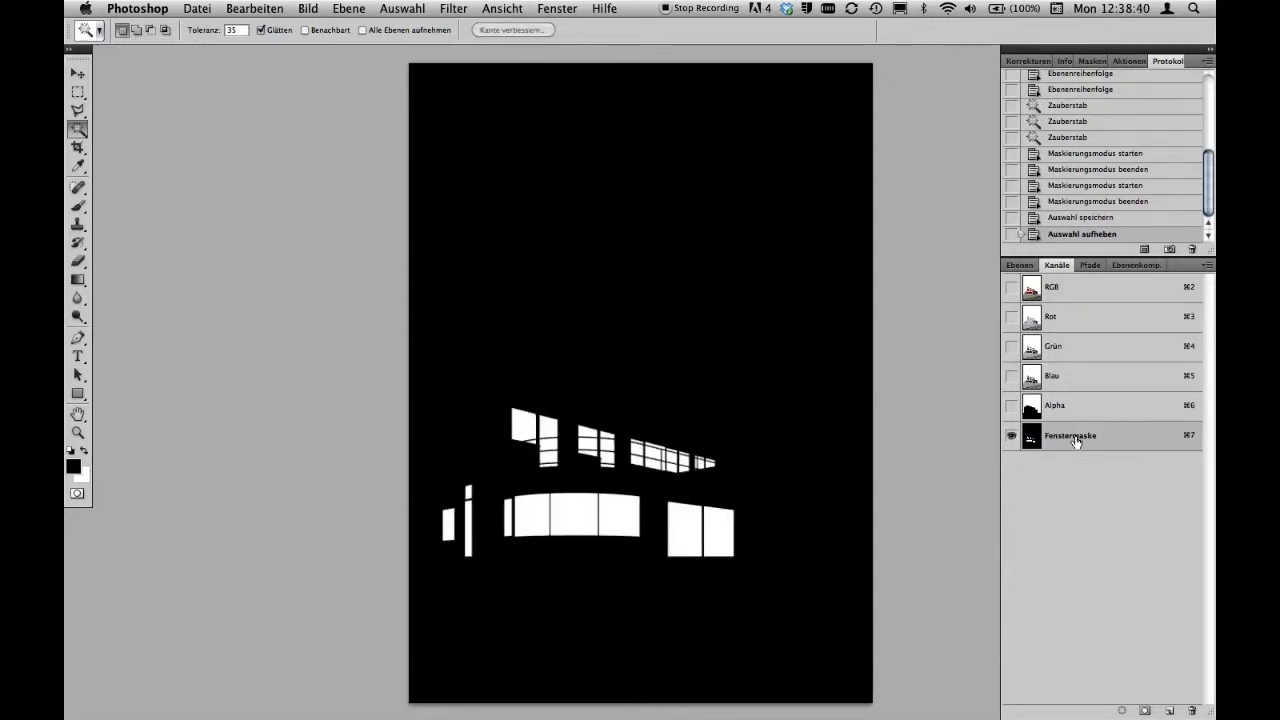
# Return to the RGB composite and hide the red-window layer Ebene 2.
pyautogui.click(1020, 265)
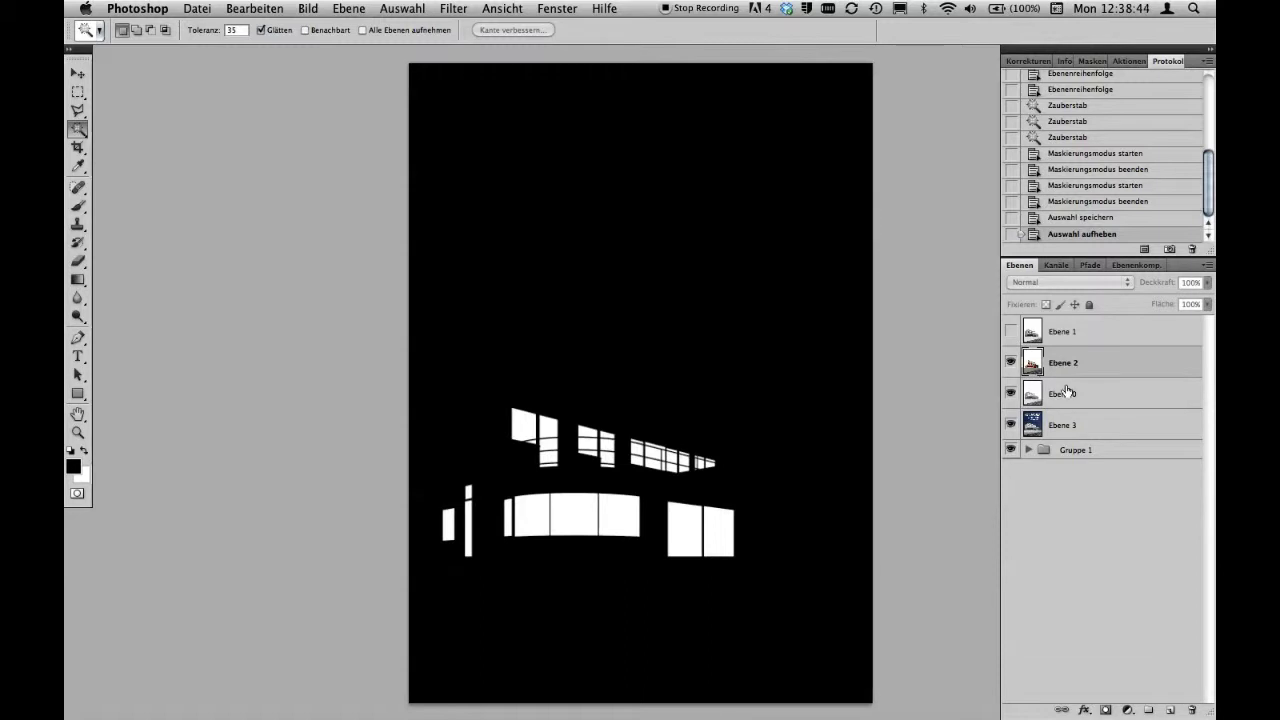
pyautogui.click(1056, 265)
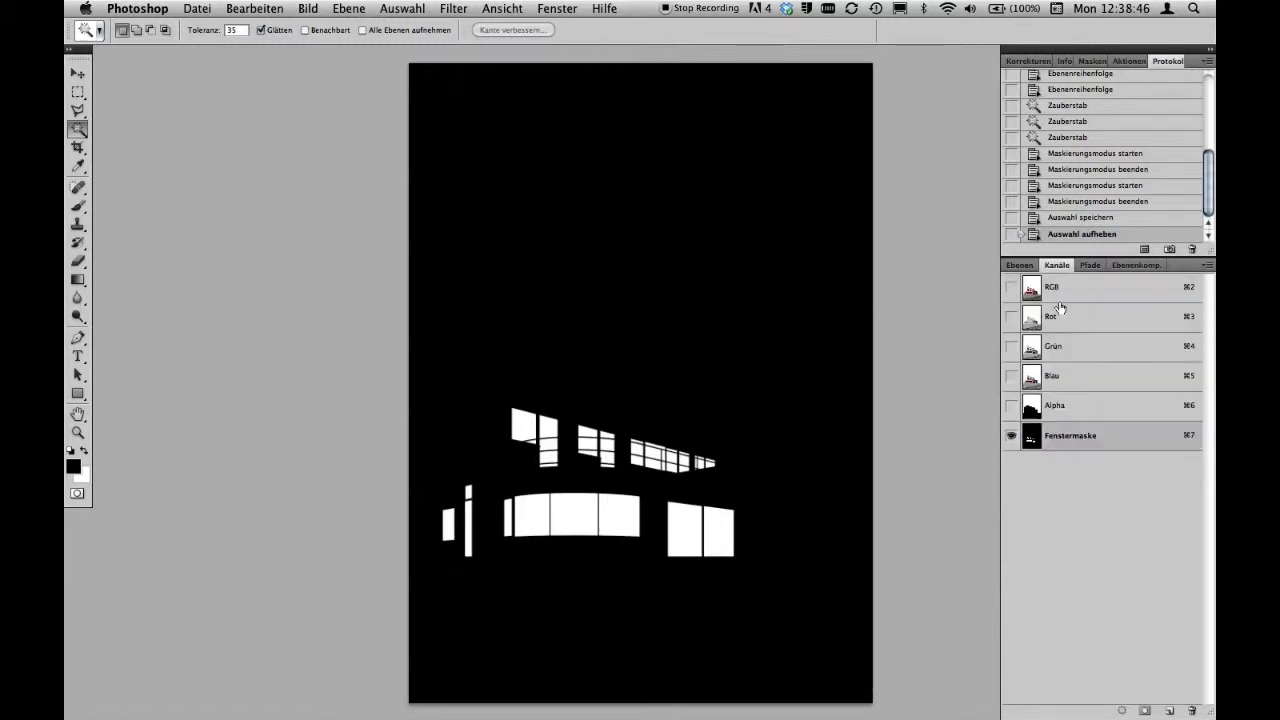
pyautogui.click(1067, 296)
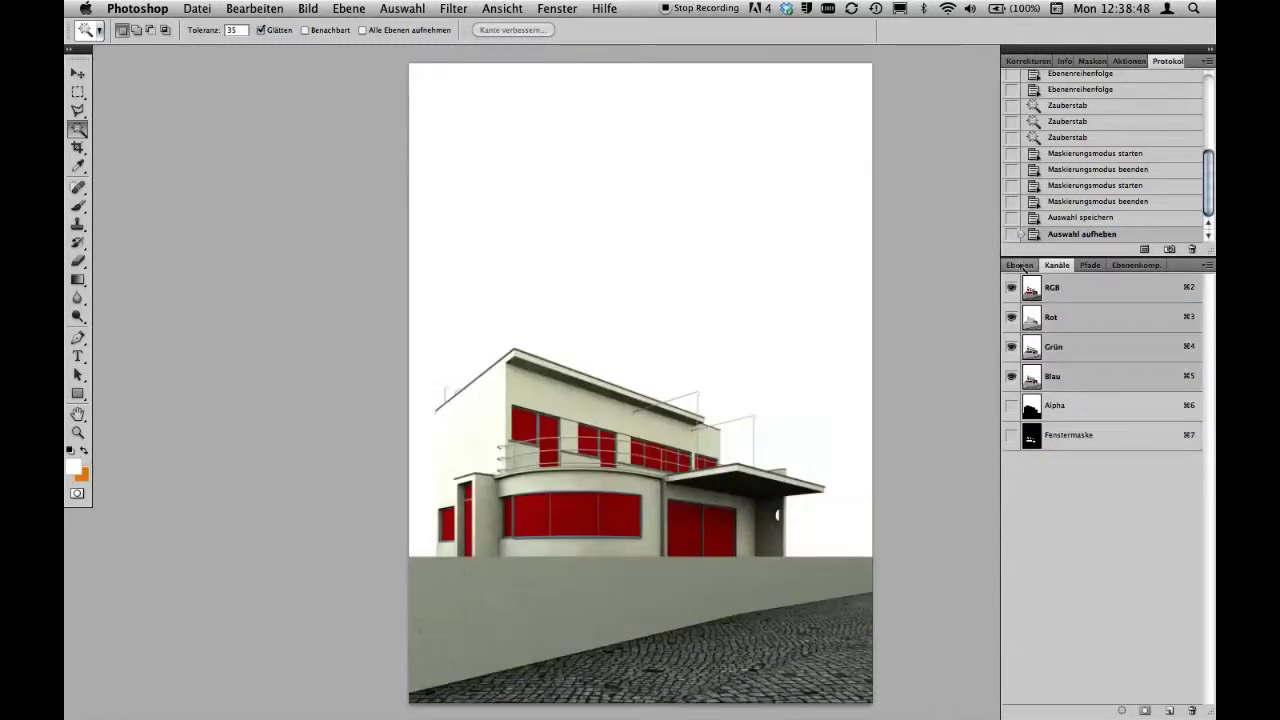
pyautogui.click(1019, 265)
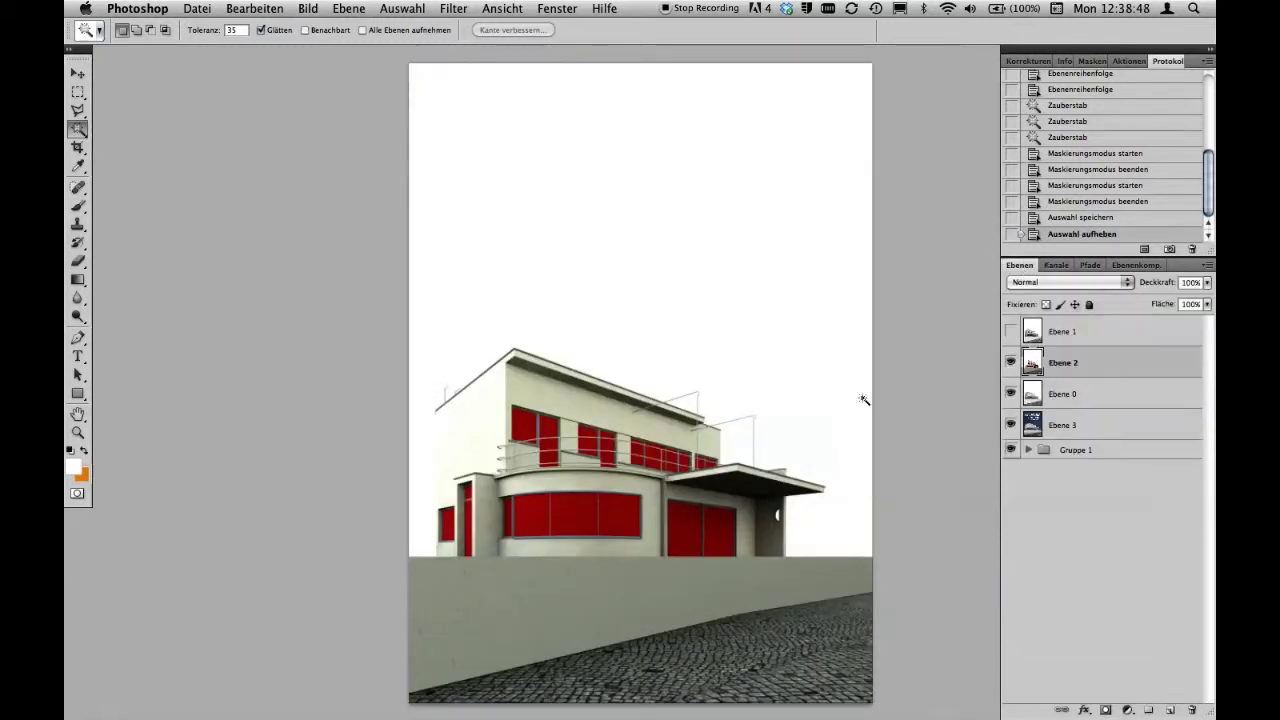
pyautogui.click(1010, 362)
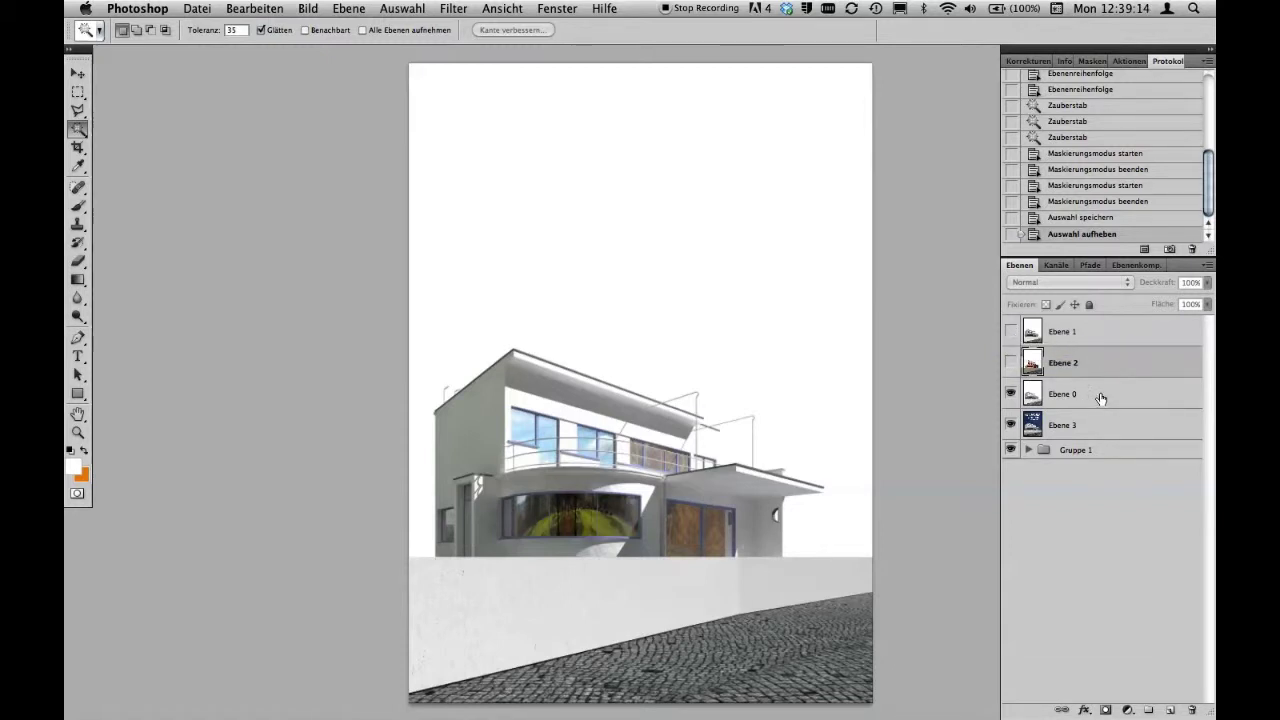
# Move Ebene 0 to the top of the stack and make Ebene 1 visible beneath it.
pyautogui.moveTo(1100, 399); pyautogui.dragTo(1094, 325)
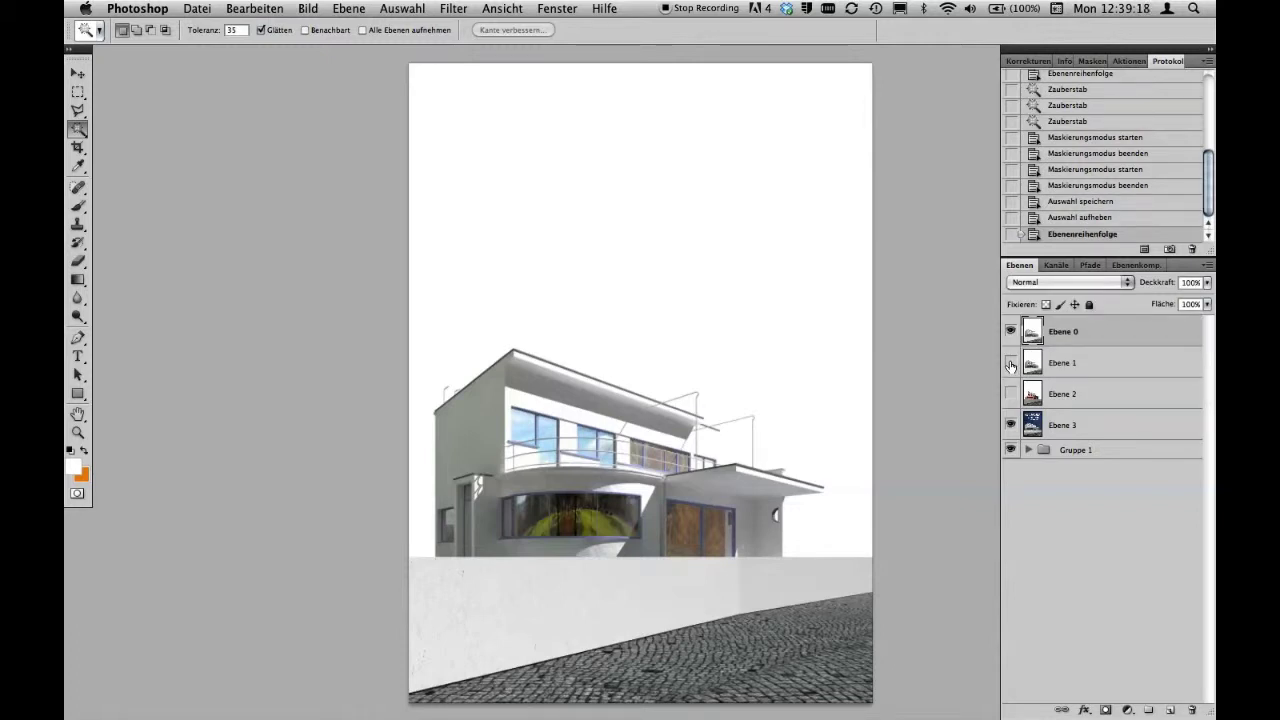
pyautogui.click(1010, 364)
pyautogui.click(1011, 333)
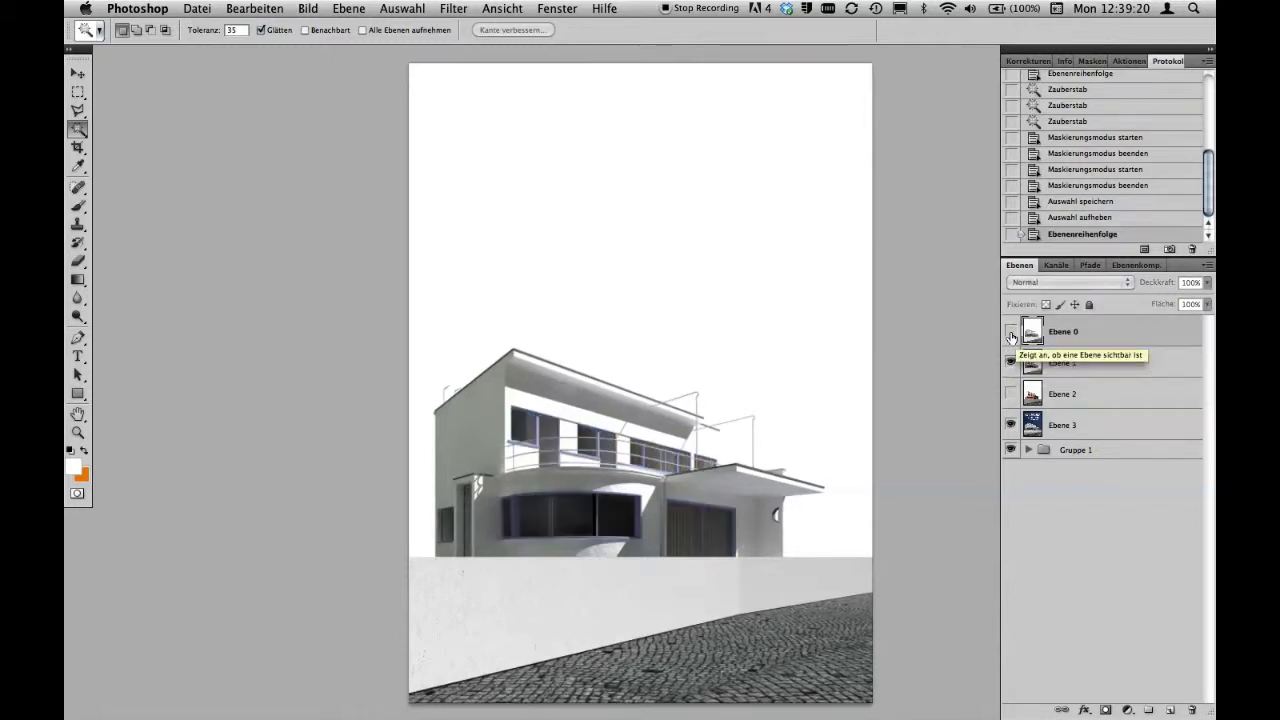
pyautogui.click(1011, 333)
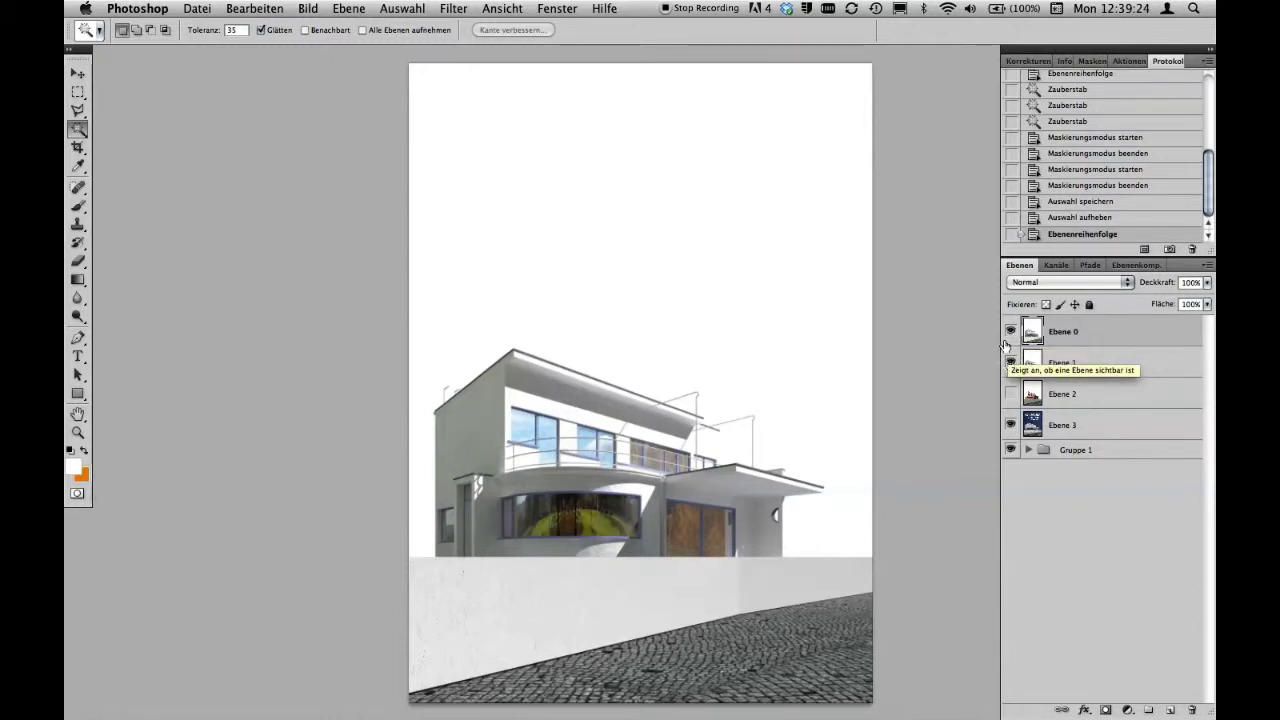
# Toggle Ebene 0 on and off to compare window reflections, leaving it visible.
pyautogui.click(1011, 333)
pyautogui.click(1011, 333)
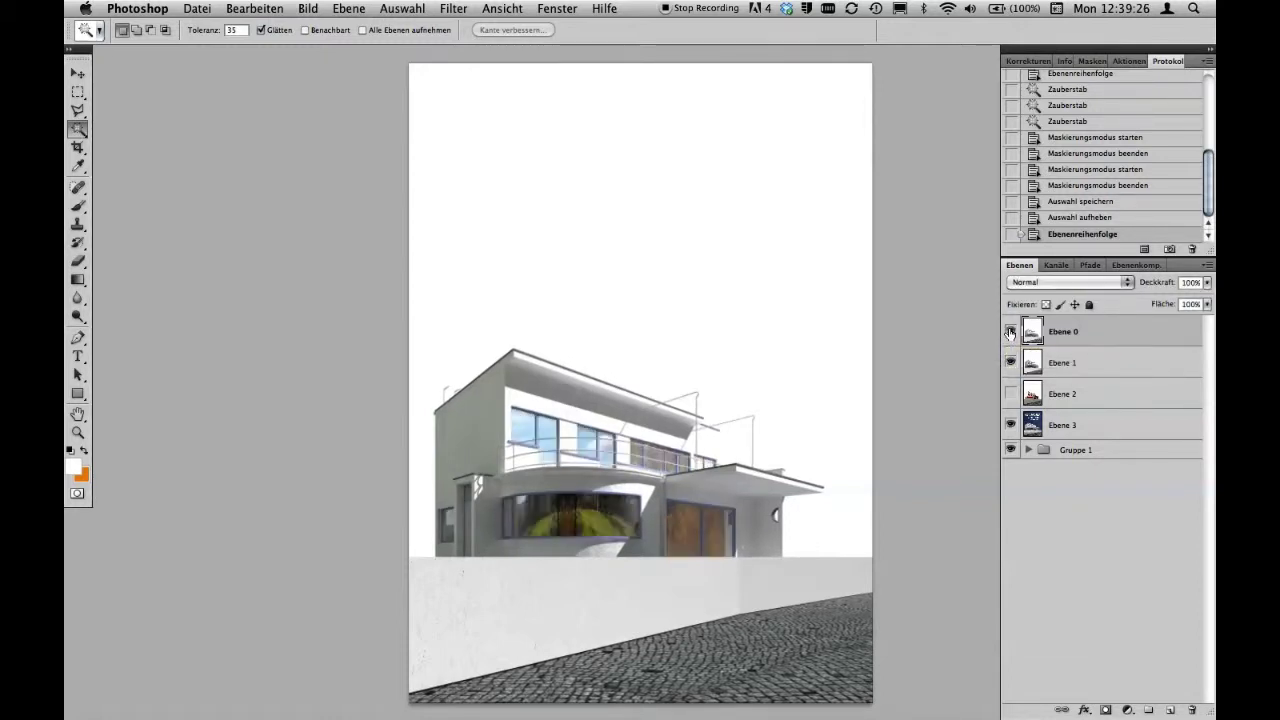
pyautogui.click(1011, 333)
pyautogui.click(1011, 333)
pyautogui.click(1011, 333)
pyautogui.click(1011, 333)
pyautogui.click(1011, 333)
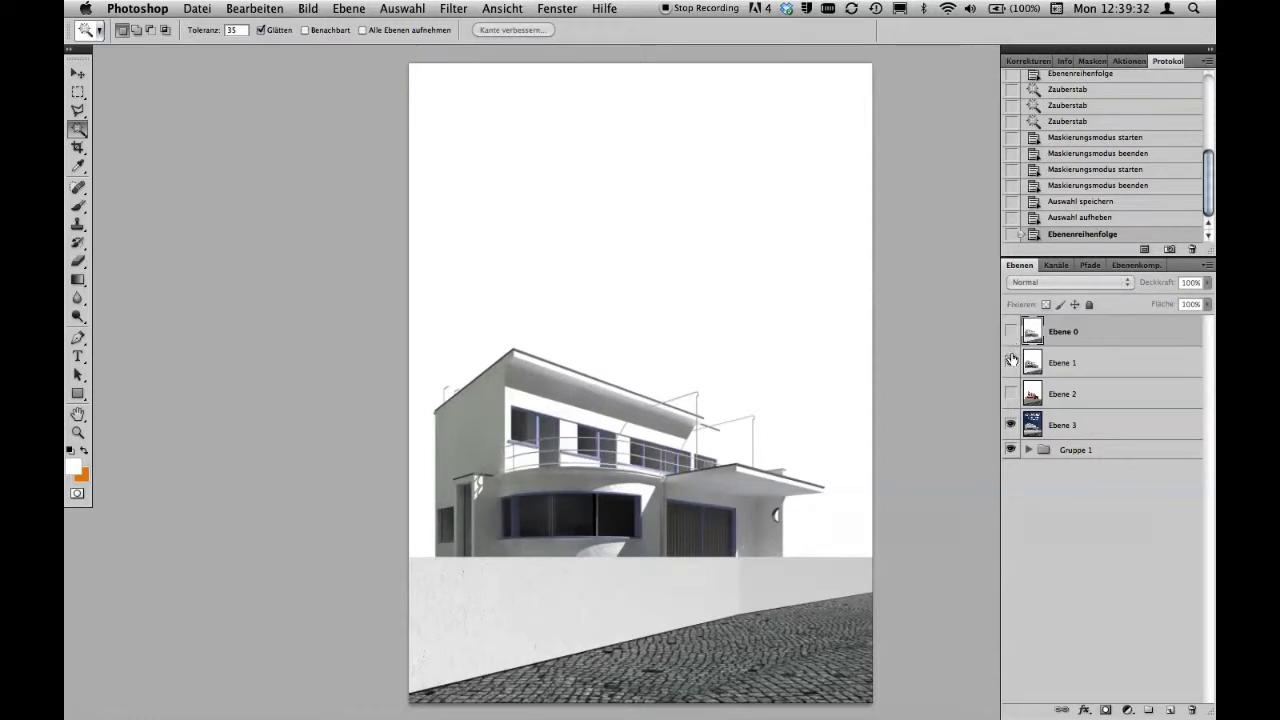
pyautogui.click(1011, 333)
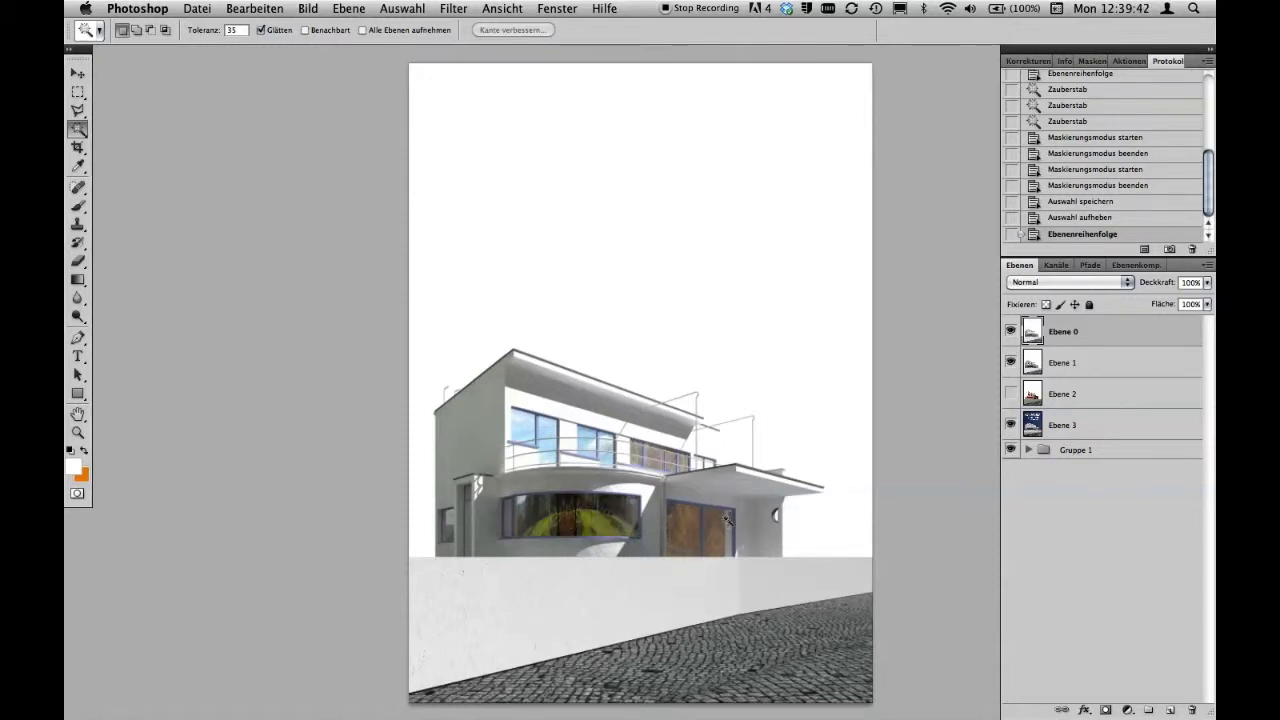
pyautogui.moveTo(796, 485); pyautogui.dragTo(576, 482)
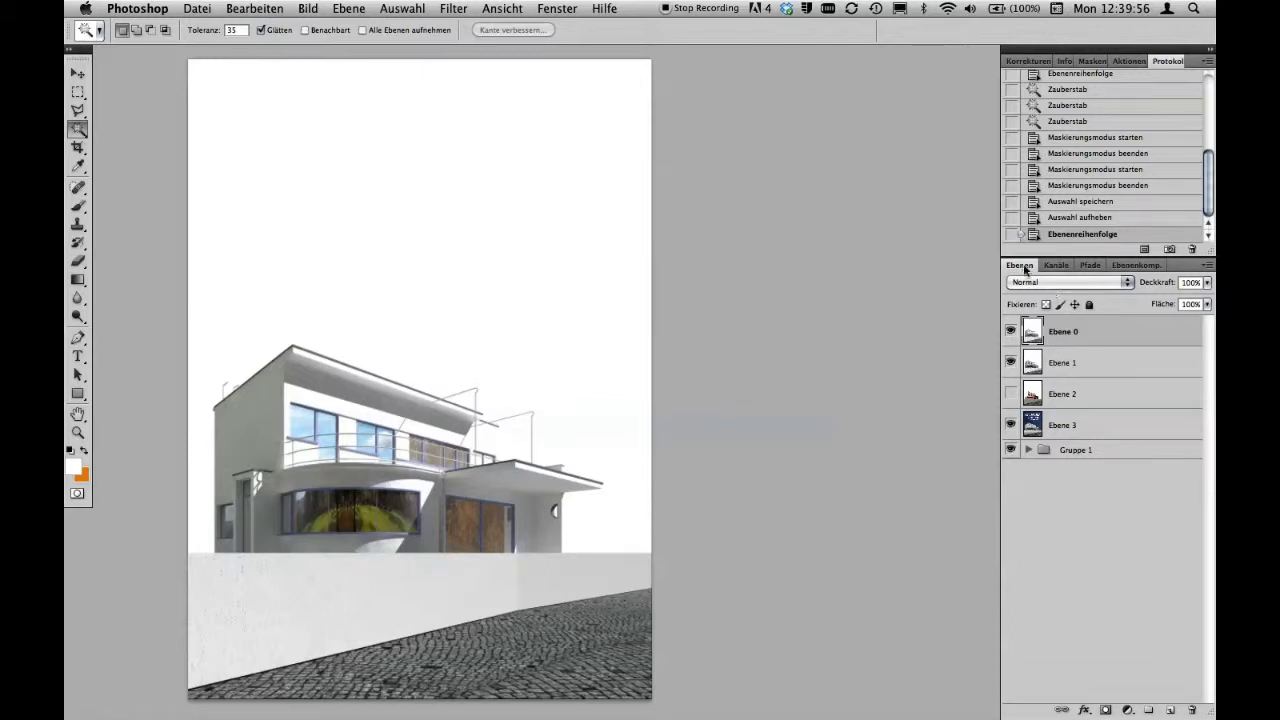
# Float the Ebenen panel and set its Bedienfeldoptionen to the largest thumbnail size.
pyautogui.moveTo(1022, 268); pyautogui.dragTo(744, 83)
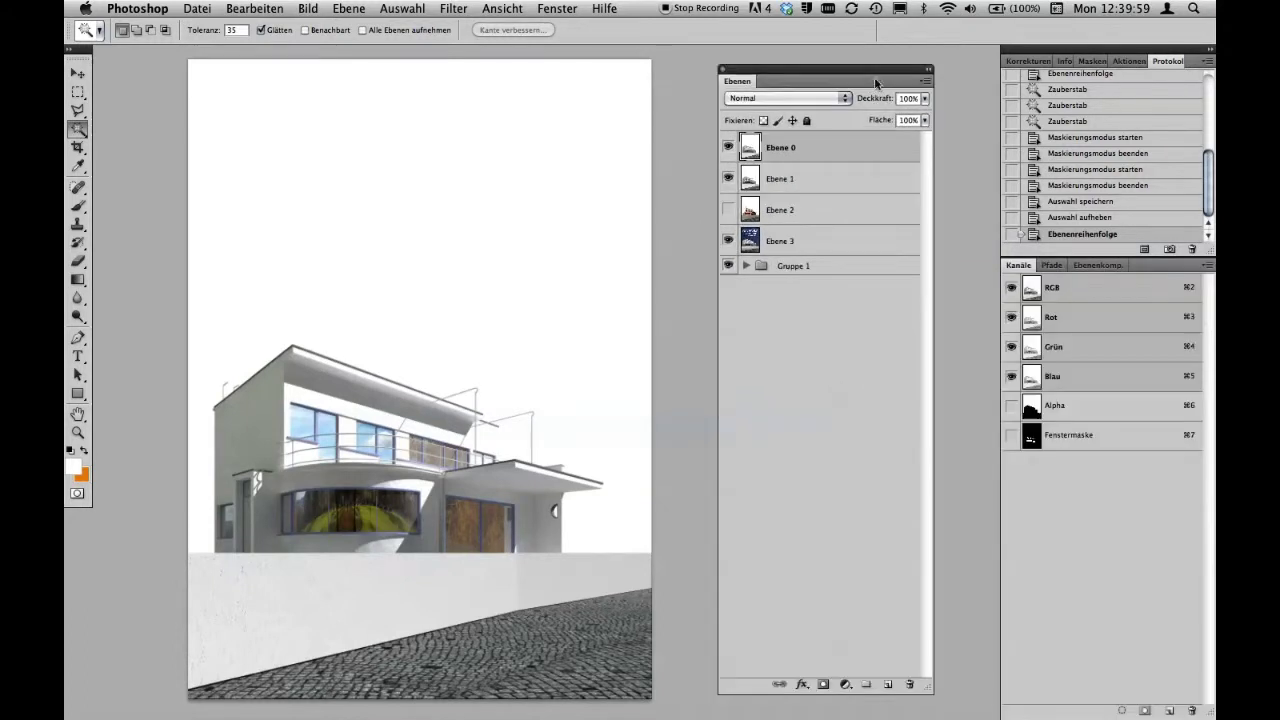
pyautogui.click(925, 87)
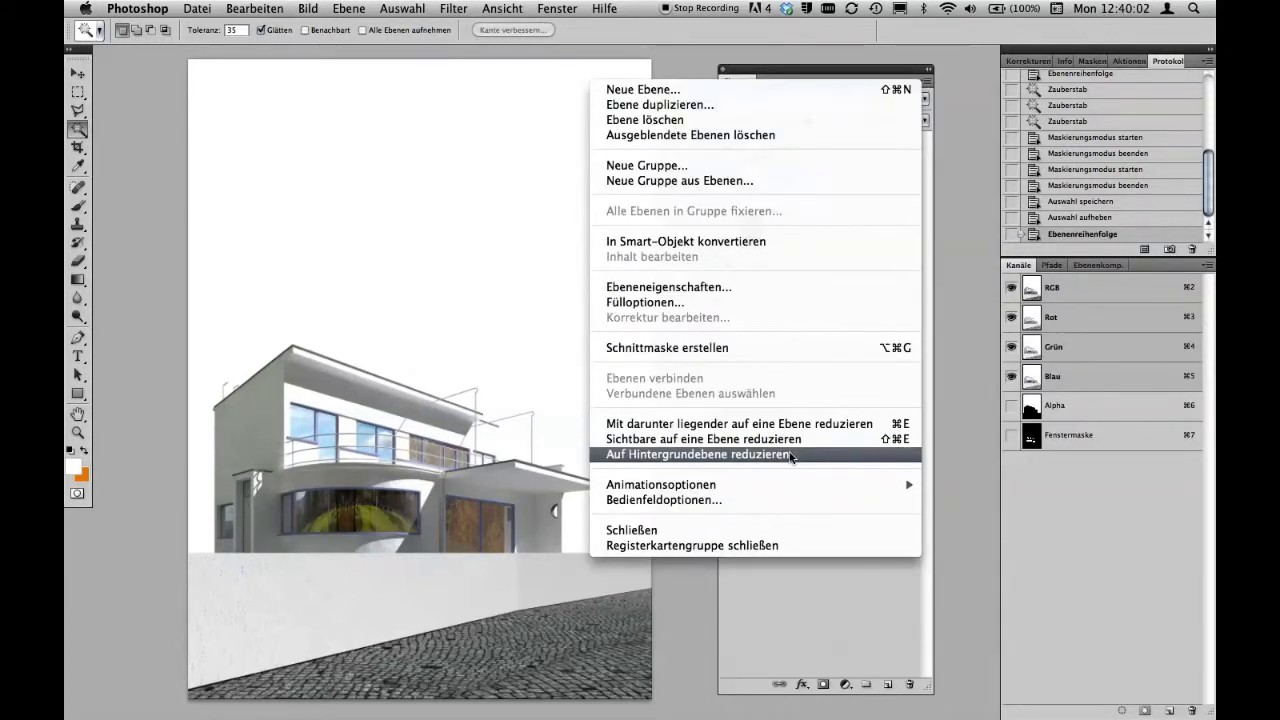
pyautogui.click(665, 500)
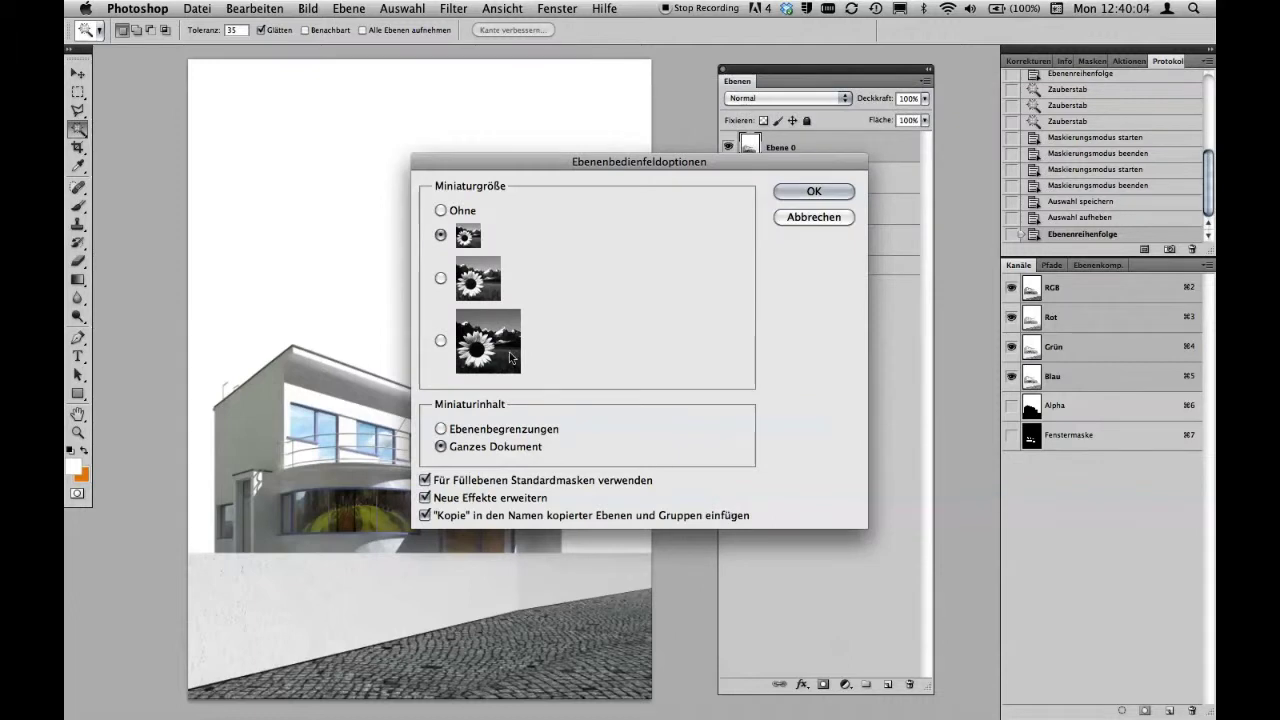
pyautogui.click(810, 190)
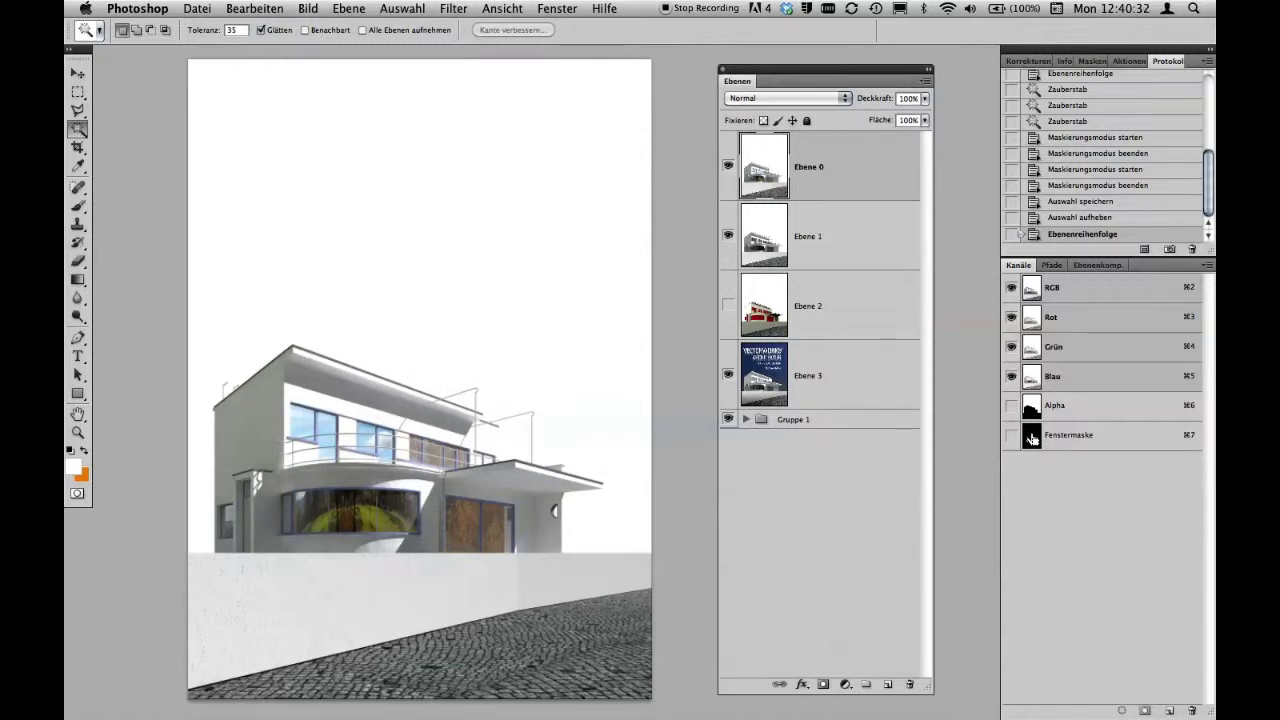
# Load the Fenstermaske channel's window outlines back as the active selection.
pyautogui.hotkey('ctrl', '+')
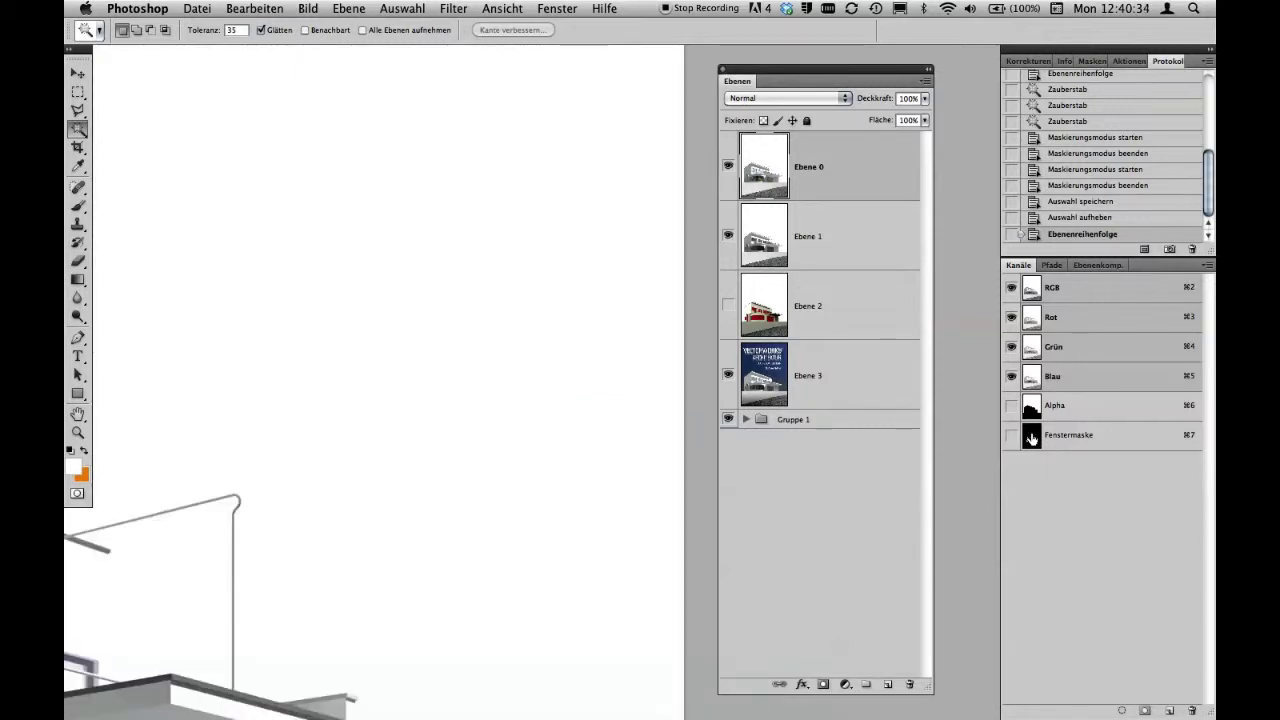
pyautogui.hotkey('ctrl', '-')
pyautogui.hotkey('ctrl', '-')
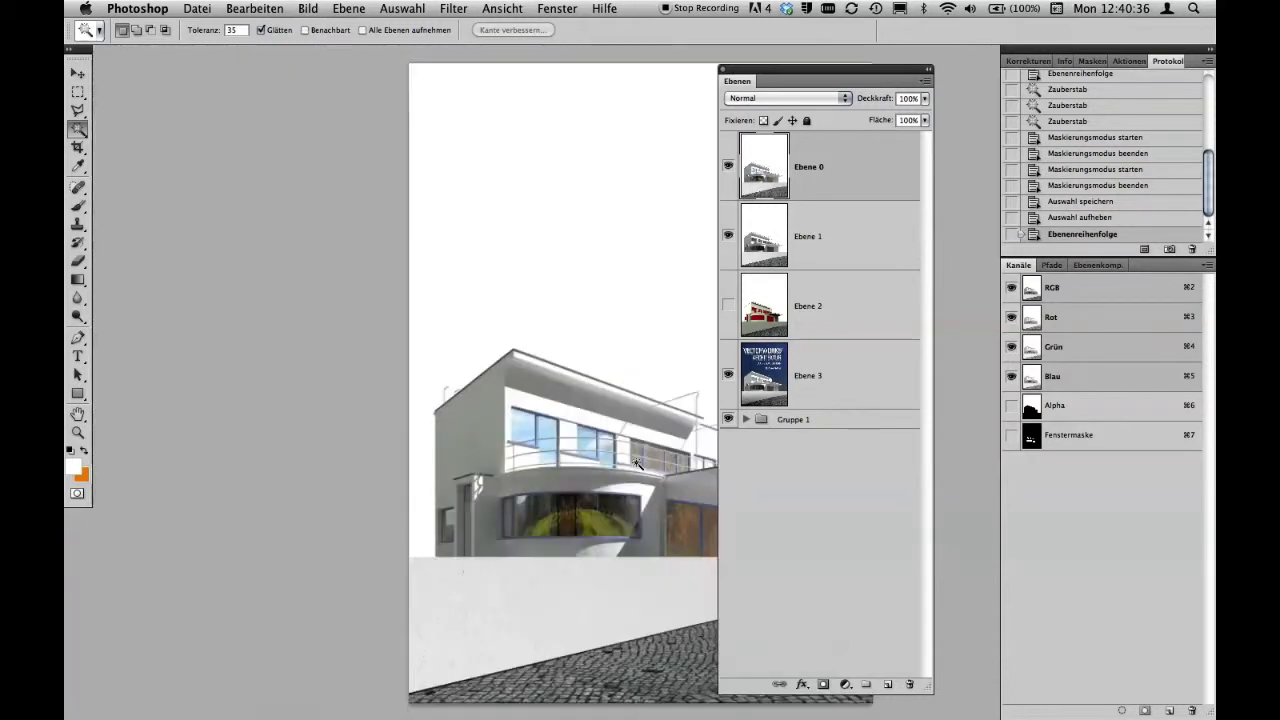
pyautogui.moveTo(644, 357); pyautogui.dragTo(452, 356)
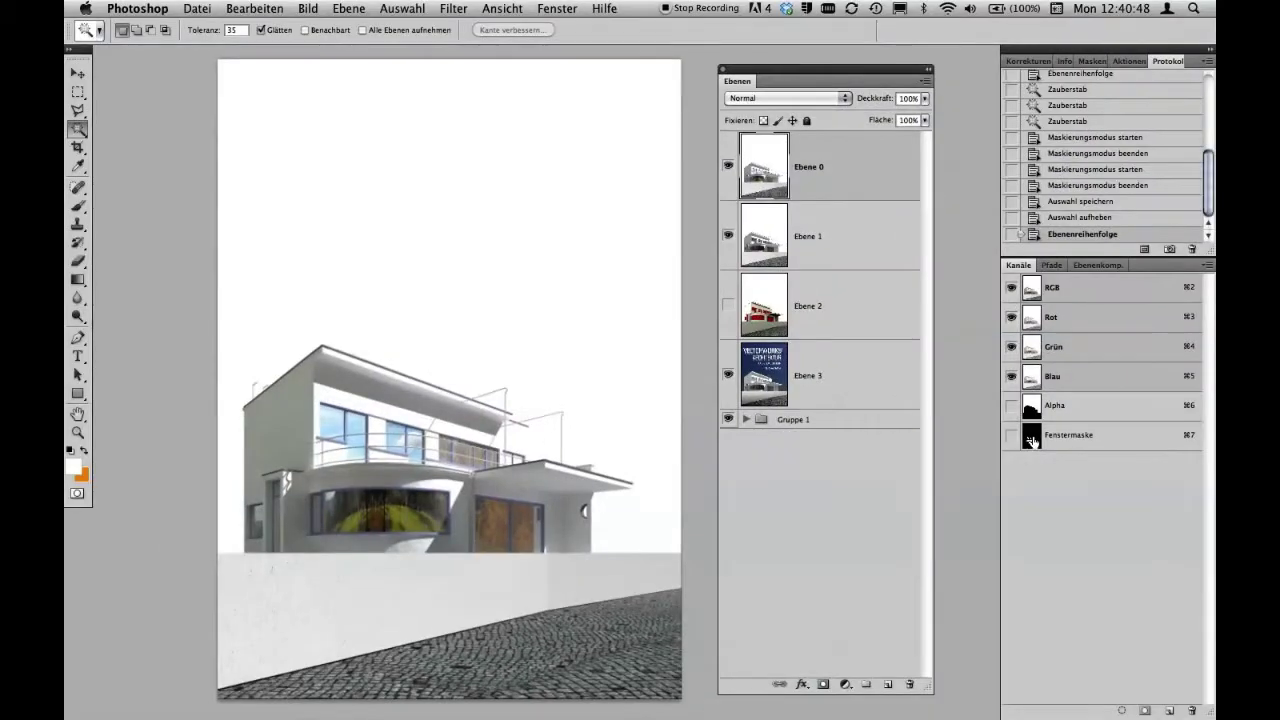
pyautogui.keyDown('super'); pyautogui.click(1031, 440); pyautogui.keyUp('super')
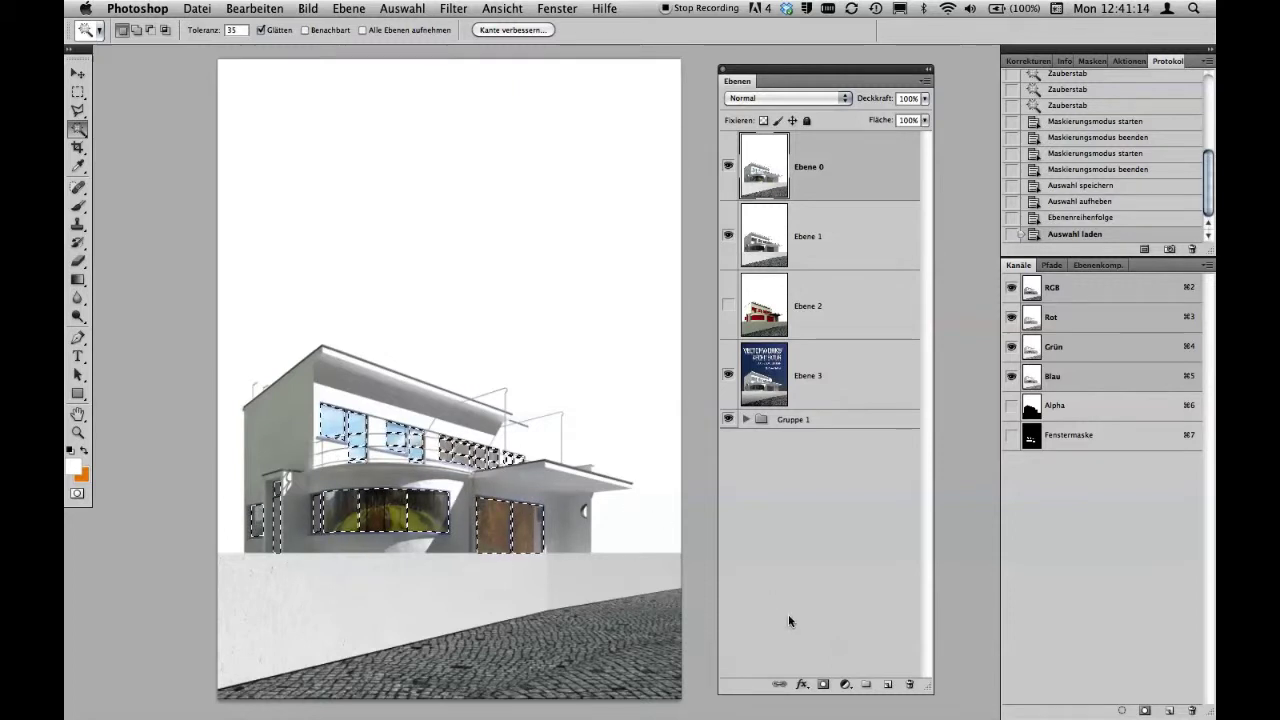
# Add an inverted layer mask to Ebene 0 from the window selection, briefly checking the mask alone.
pyautogui.click(822, 686)
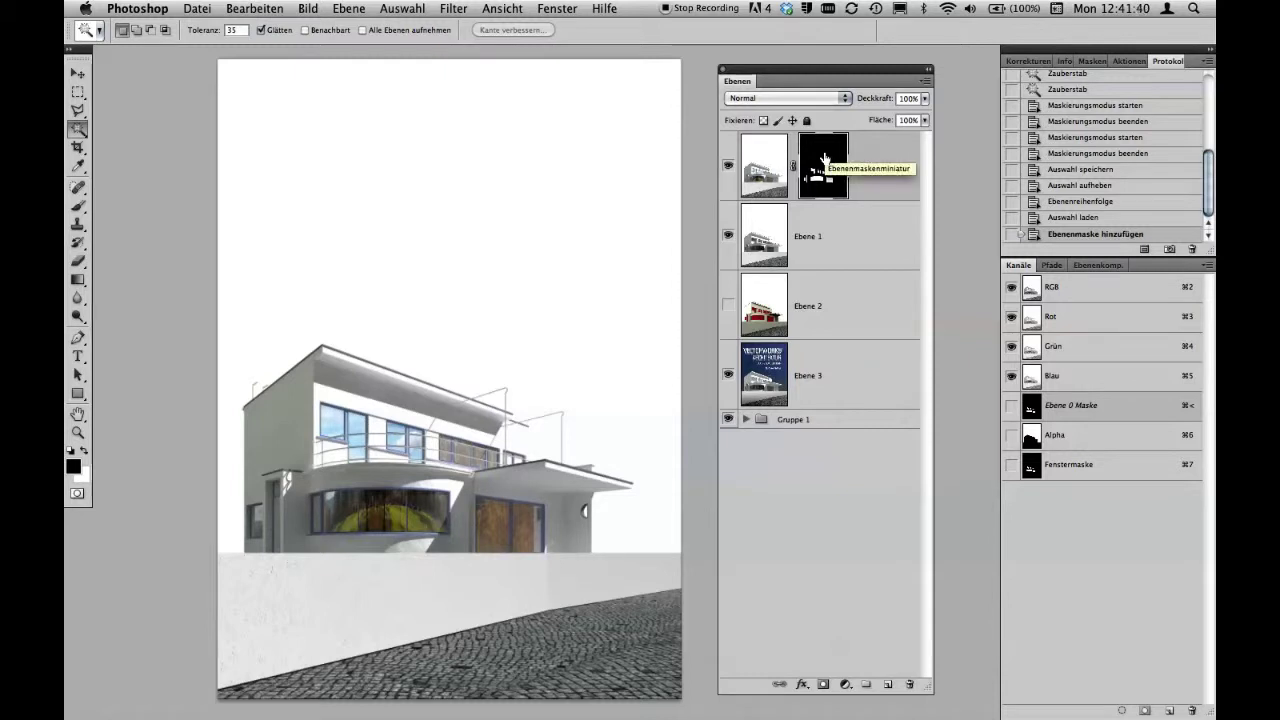
pyautogui.hotkey('ctrl', 'z')
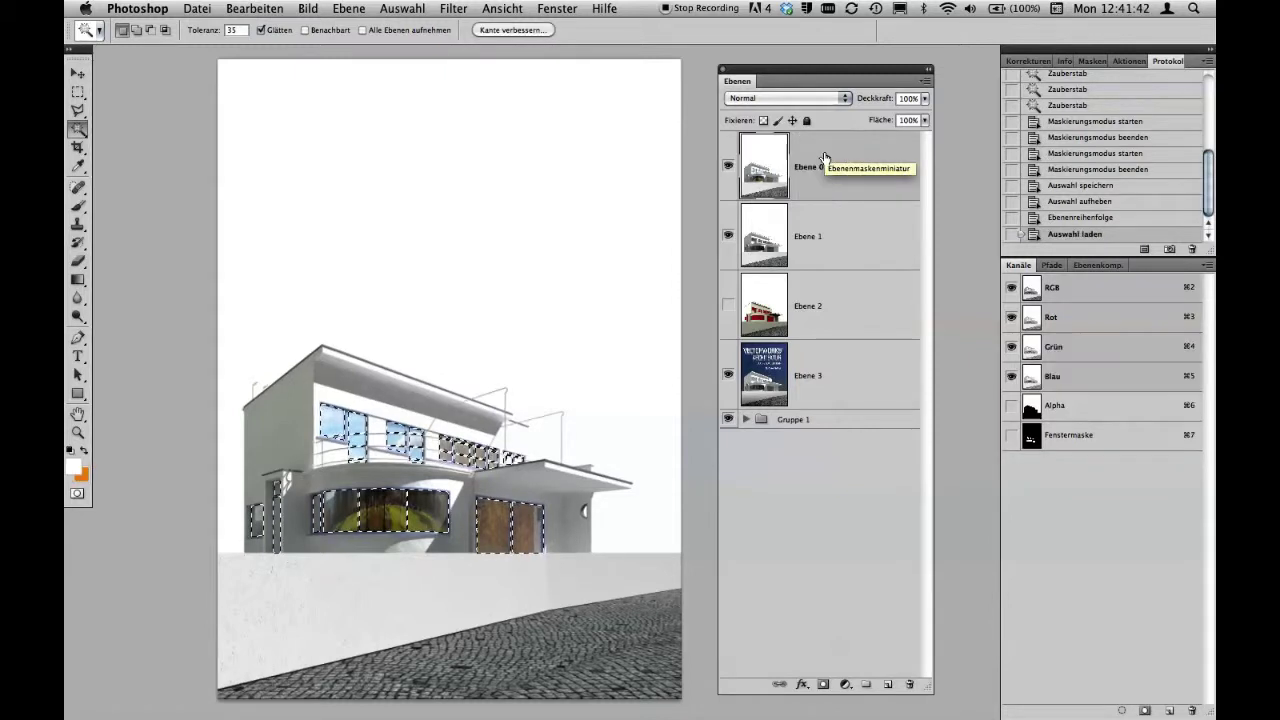
pyautogui.click(823, 686)
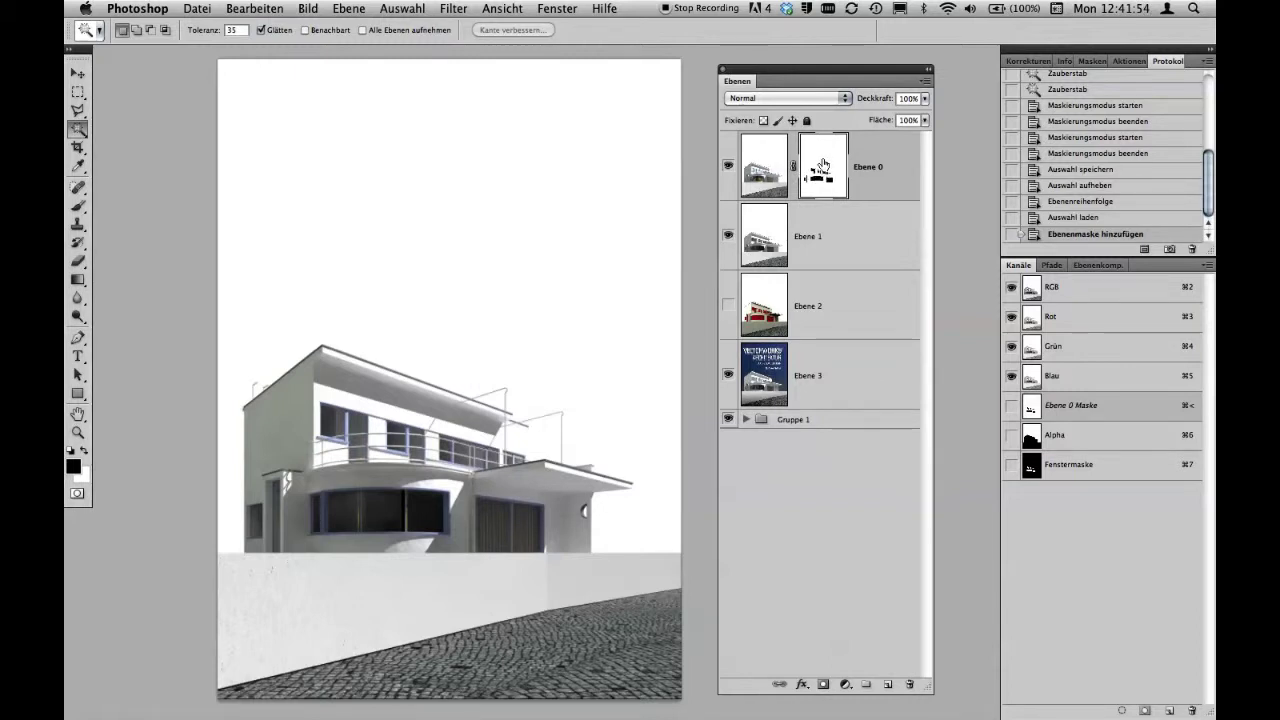
pyautogui.keyDown('alt'); pyautogui.click(823, 167); pyautogui.keyUp('alt')
pyautogui.keyDown('alt'); pyautogui.click(823, 166); pyautogui.keyUp('alt')
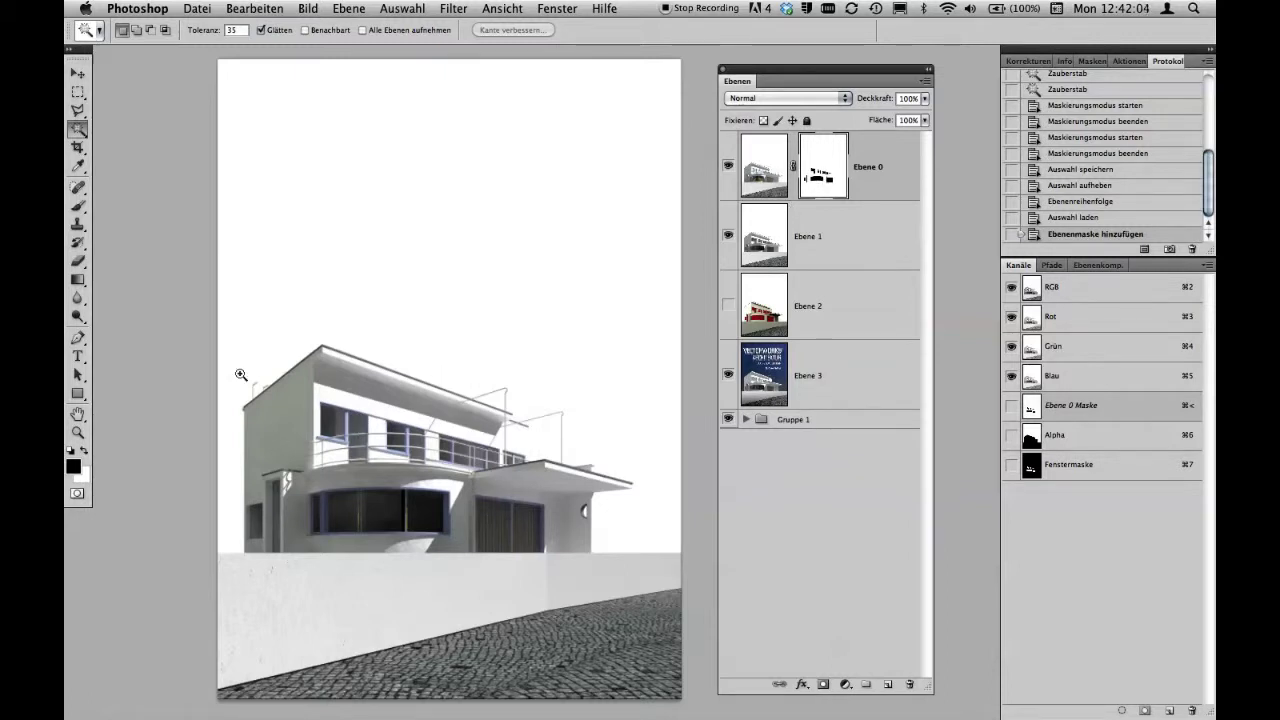
pyautogui.moveTo(229, 359); pyautogui.dragTo(414, 457)
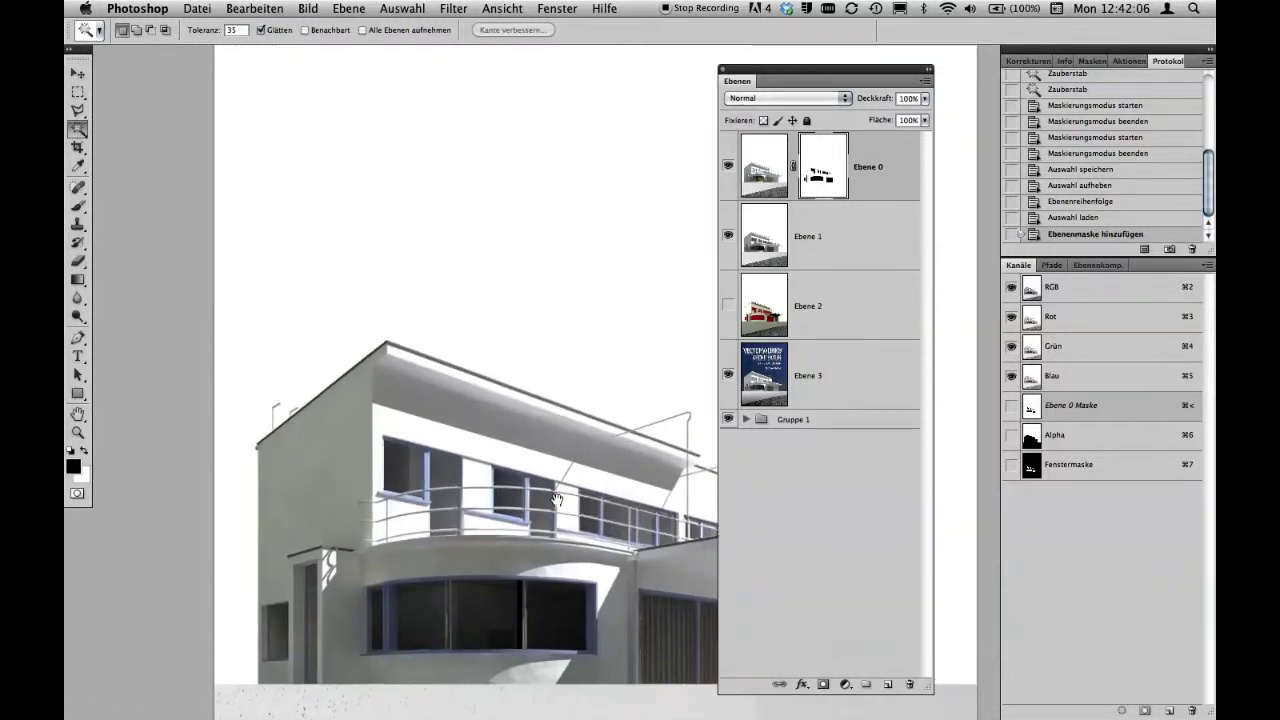
pyautogui.moveTo(558, 500)
pyautogui.mouseDown()
pyautogui.moveTo(398, 408)
pyautogui.moveTo(423, 454)
pyautogui.moveTo(515, 448)
pyautogui.moveTo(390, 430)
pyautogui.mouseUp()
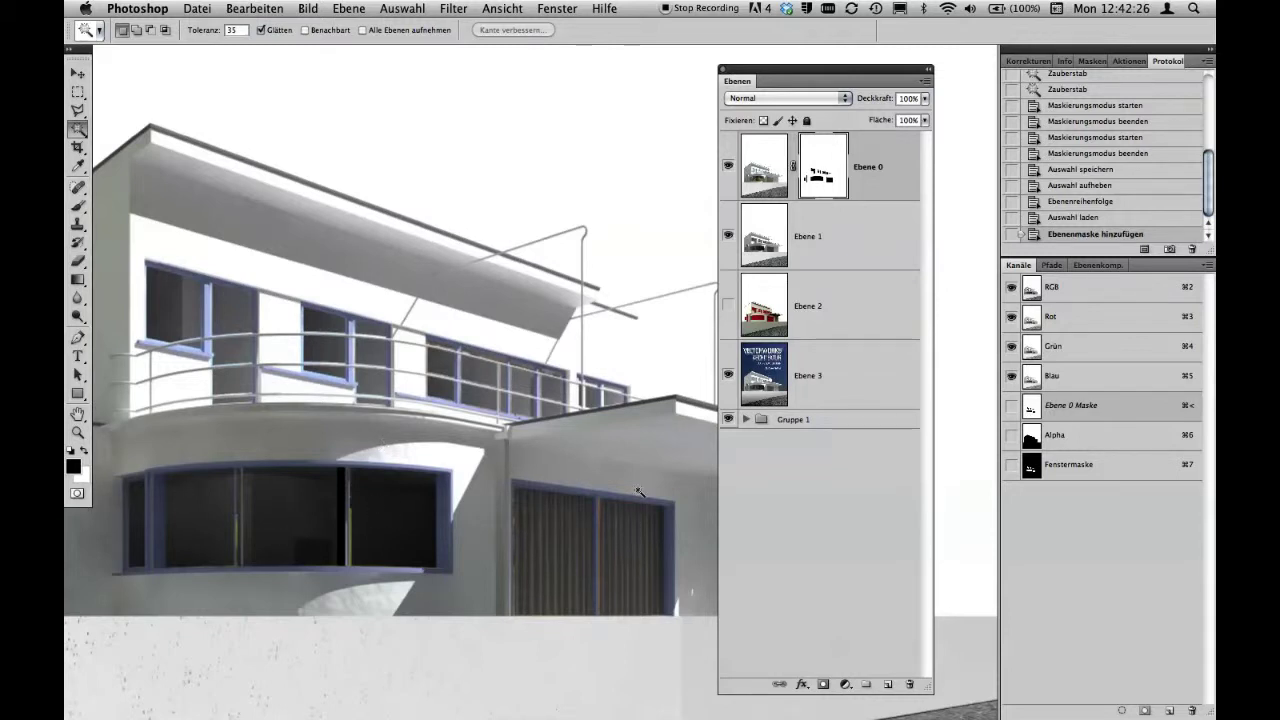
# Try Ebene 0's mask Dichte at 64%, 42%, 0% and 72%, settling back at 100%.
pyautogui.click(1092, 62)
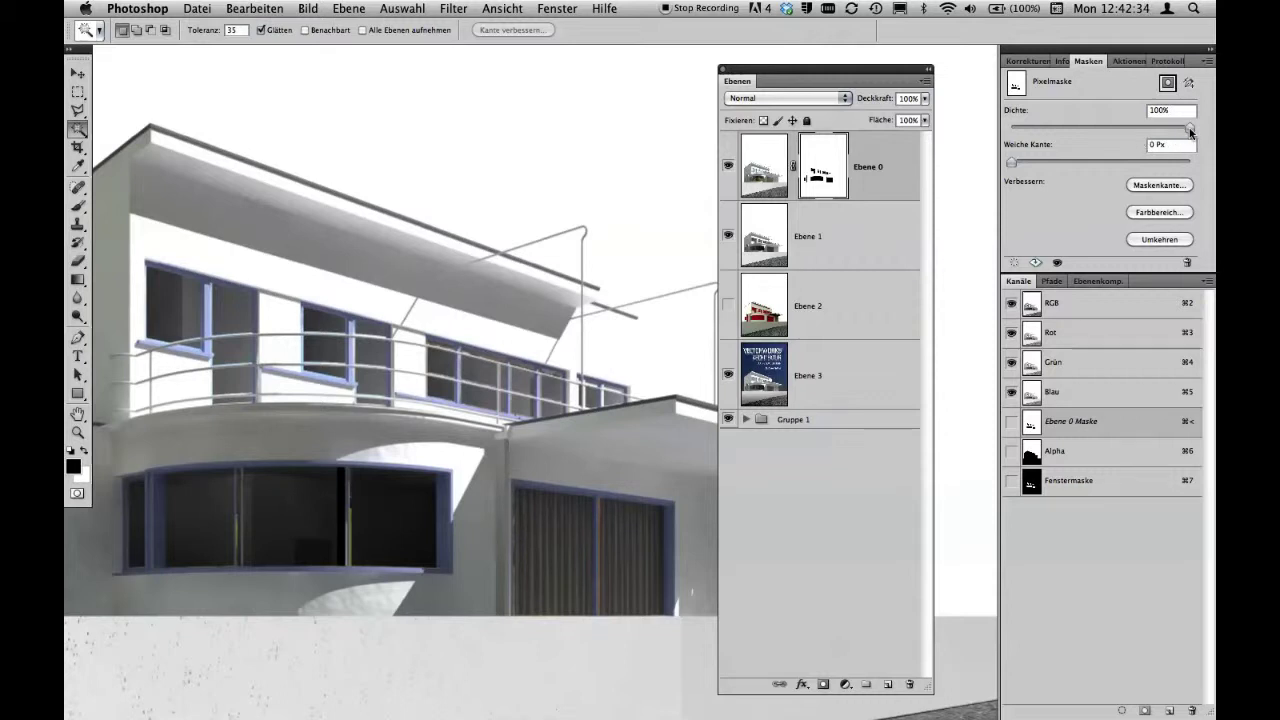
pyautogui.moveTo(1190, 130); pyautogui.dragTo(1124, 130)
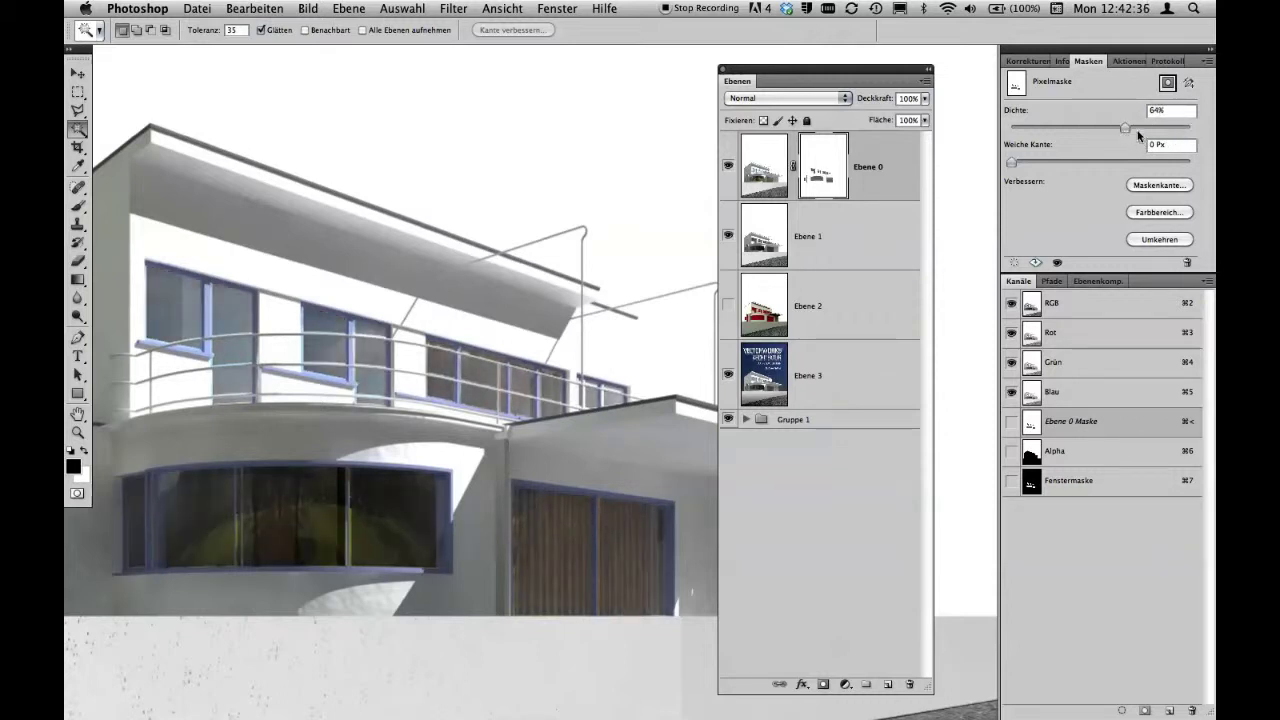
pyautogui.moveTo(1099, 127); pyautogui.dragTo(1087, 127)
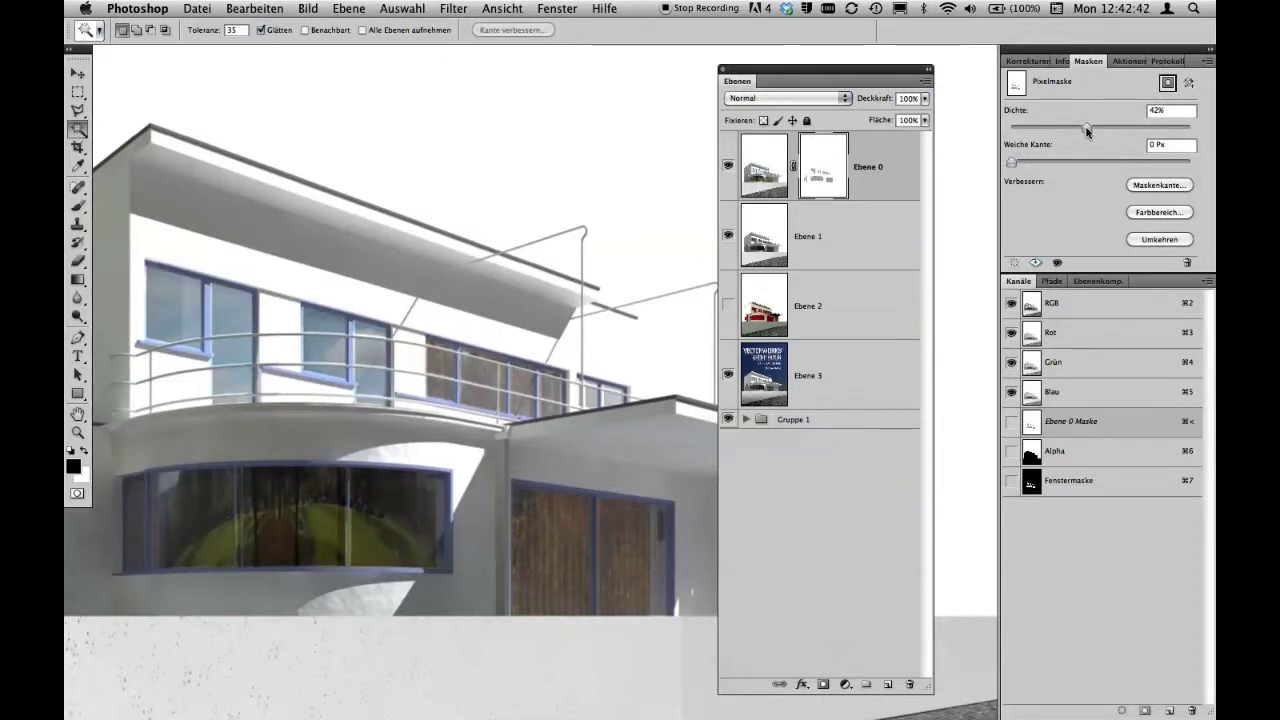
pyautogui.moveTo(1088, 128); pyautogui.dragTo(1104, 128)
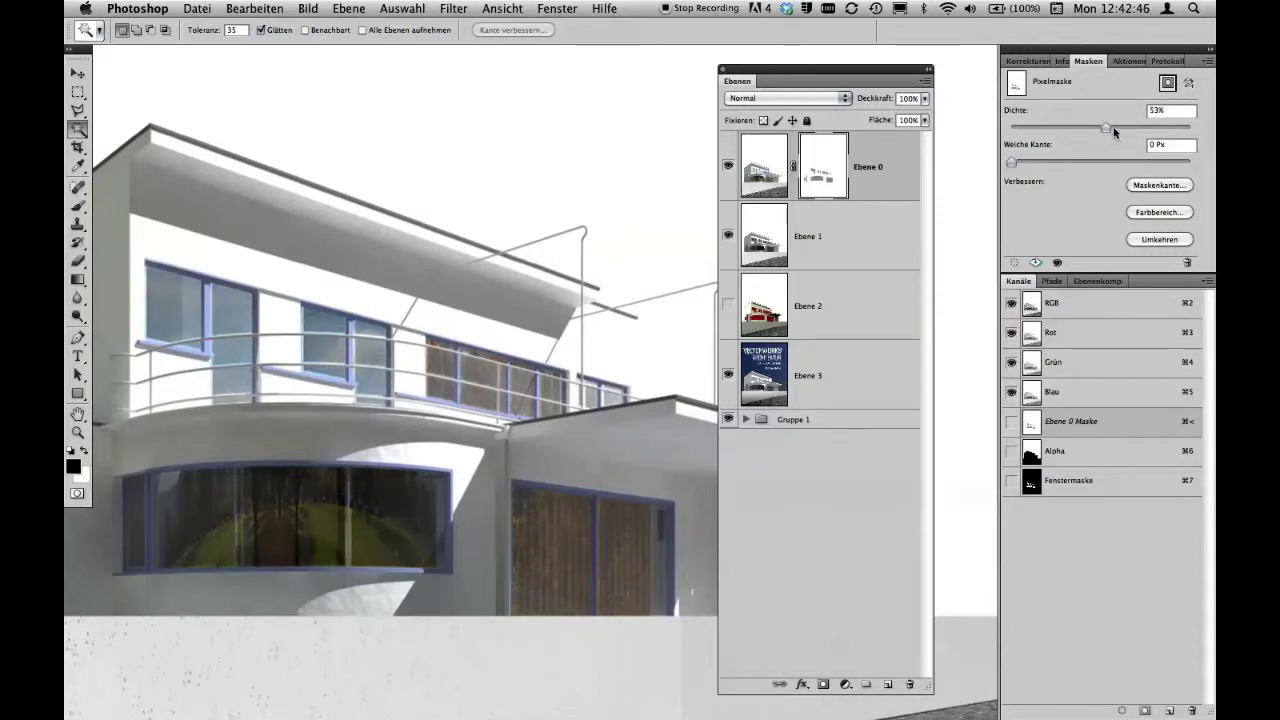
pyautogui.moveTo(1106, 128); pyautogui.dragTo(1190, 133)
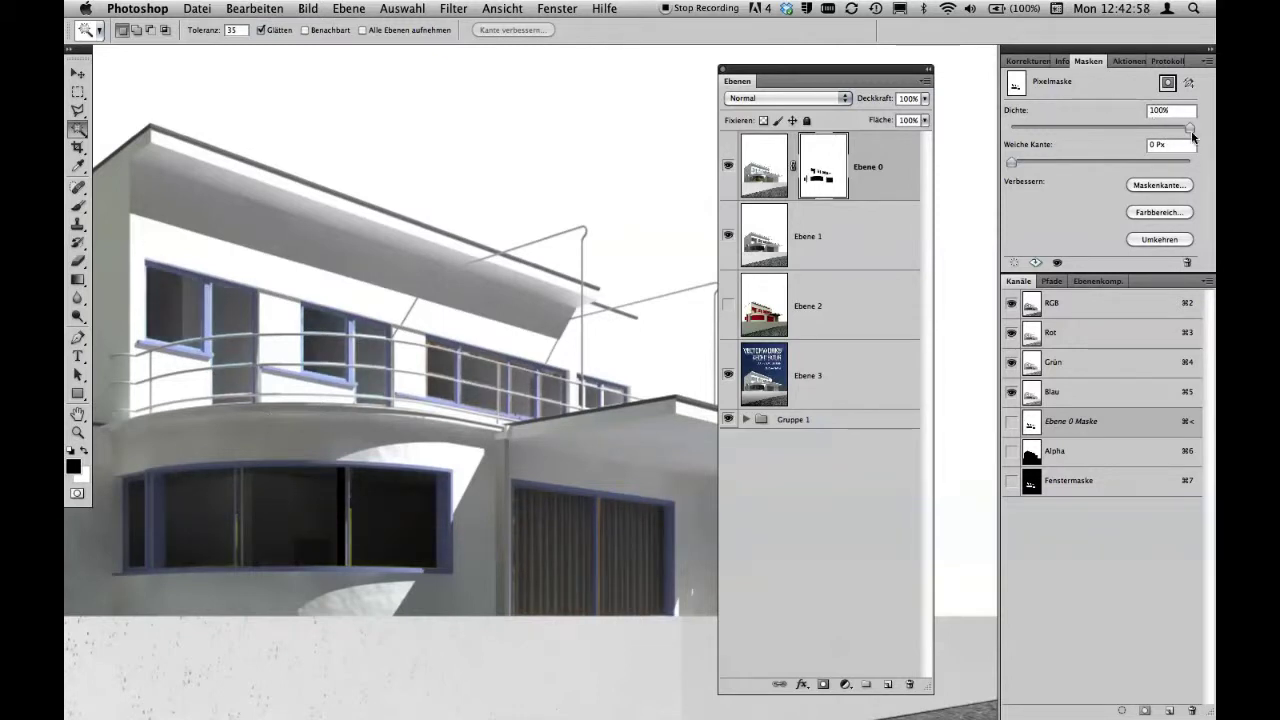
pyautogui.moveTo(1190, 128); pyautogui.dragTo(968, 136)
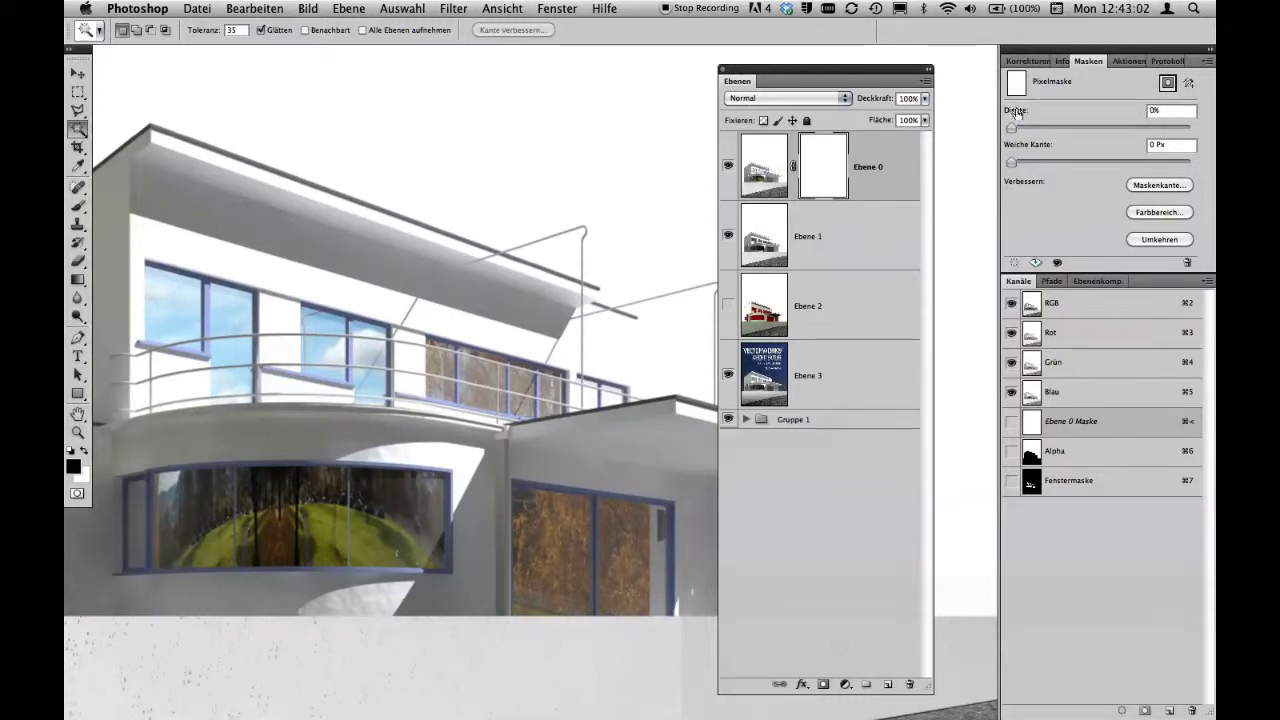
pyautogui.moveTo(1017, 112); pyautogui.dragTo(1073, 116)
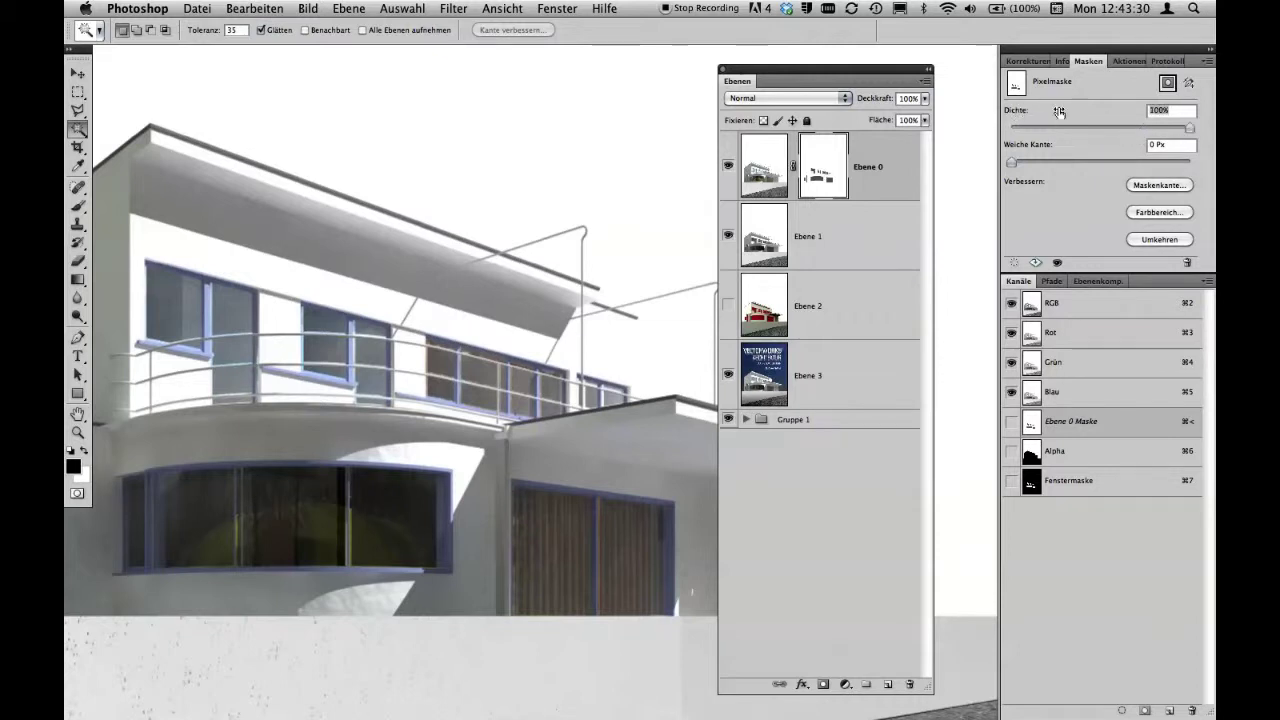
pyautogui.moveTo(1017, 112); pyautogui.dragTo(1094, 118)
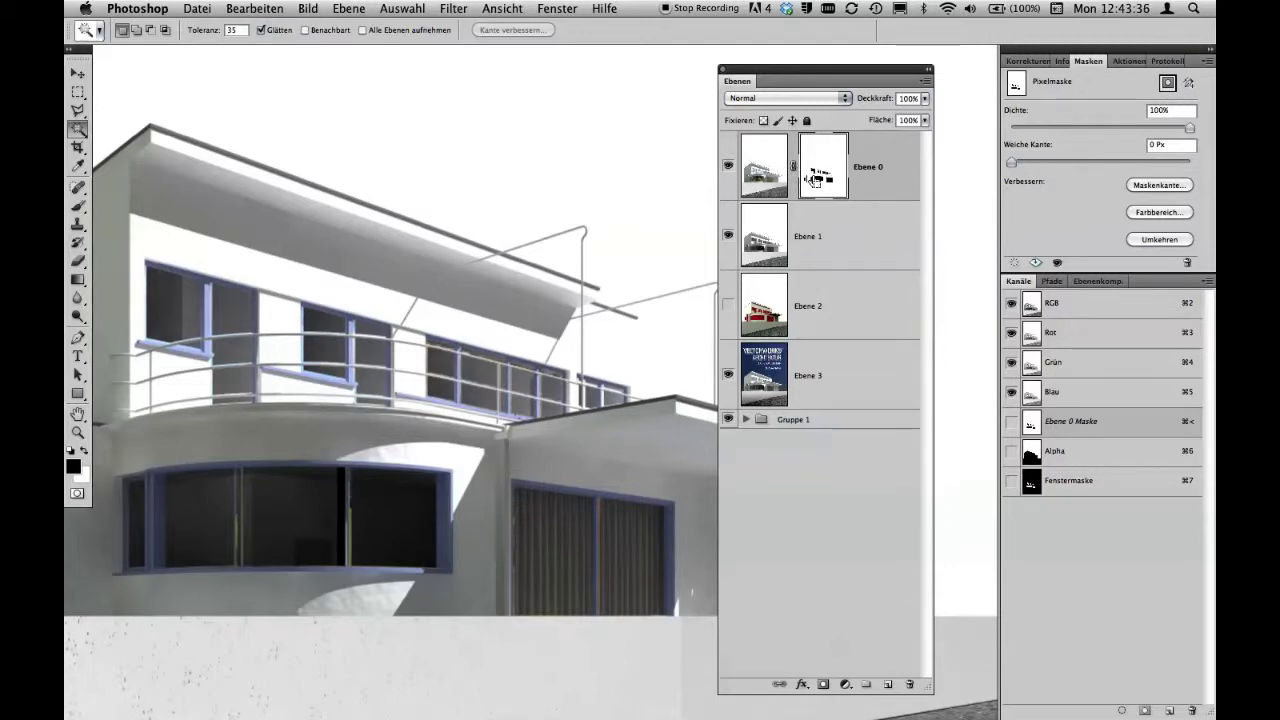
pyautogui.hotkey('ctrl', '-')
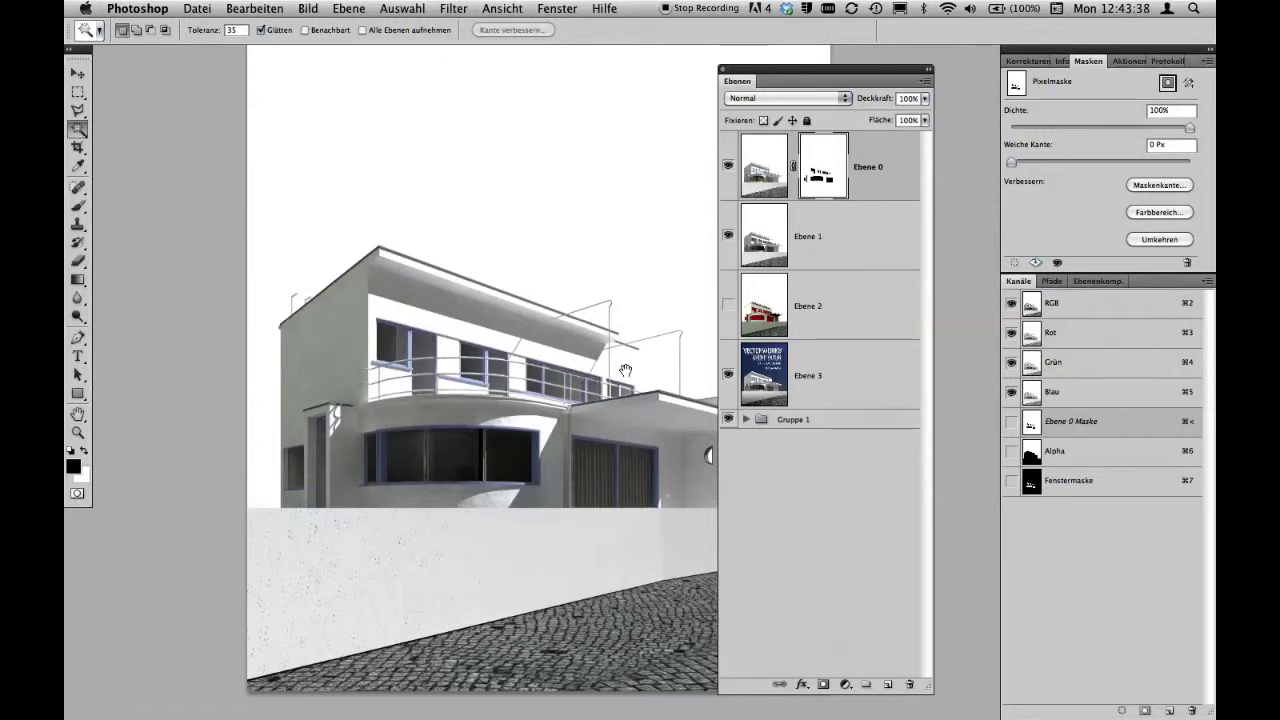
# Centre the building and display Ebene 0's mask alone, windows black on white.
pyautogui.moveTo(625, 371); pyautogui.dragTo(500, 368)
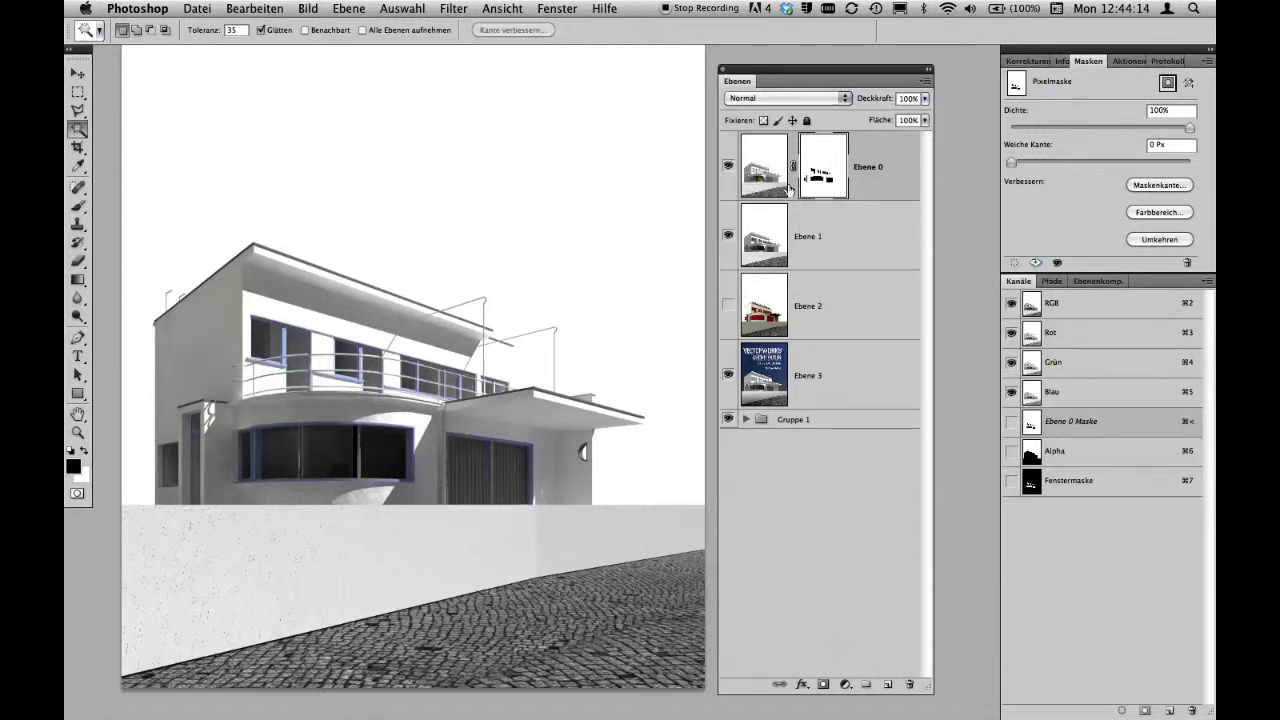
pyautogui.keyDown('alt'); pyautogui.click(820, 174); pyautogui.keyUp('alt')
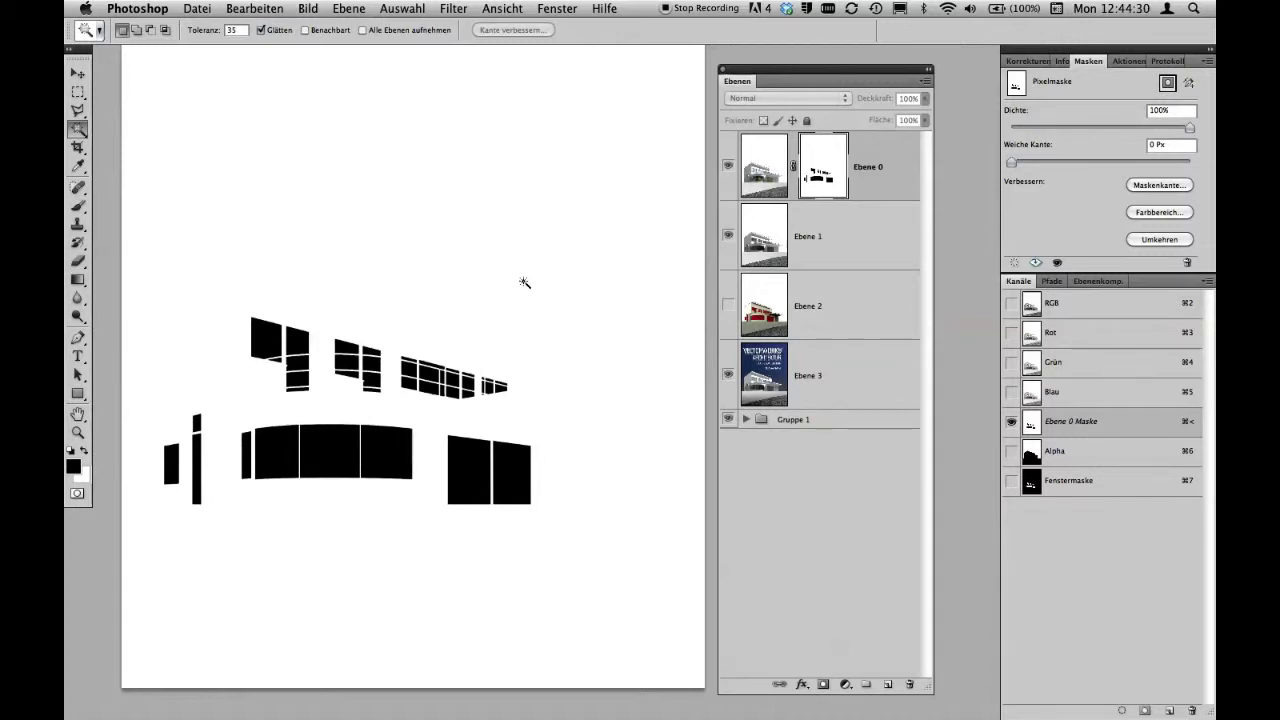
# Choose the Gradient tool with the Schwarz, Weiß preset.
pyautogui.click(77, 280)
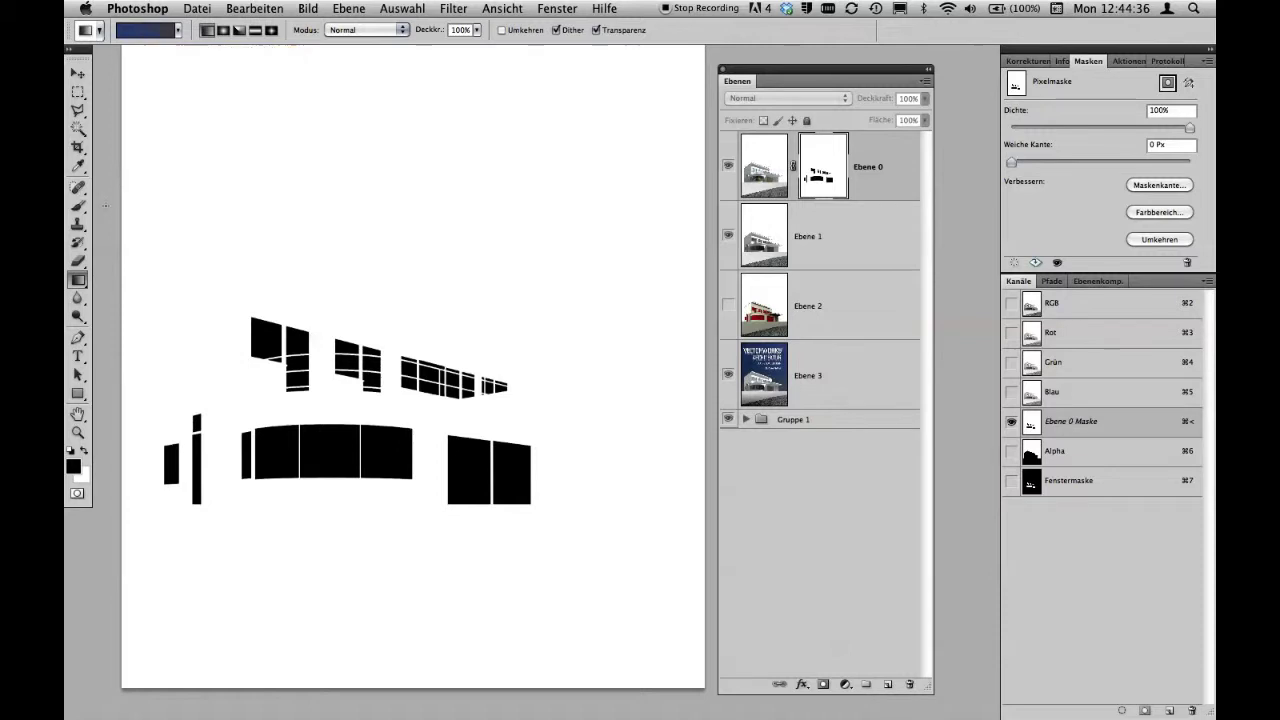
pyautogui.click(155, 34)
pyautogui.click(197, 318)
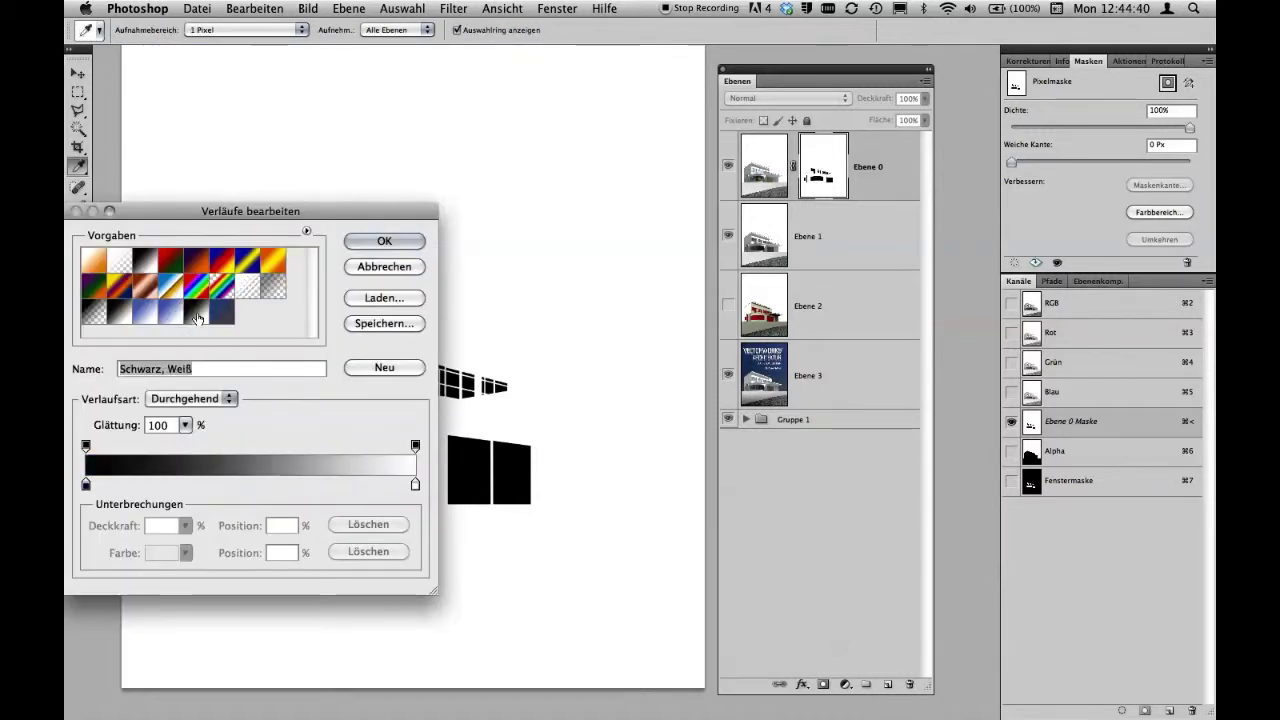
pyautogui.click(385, 241)
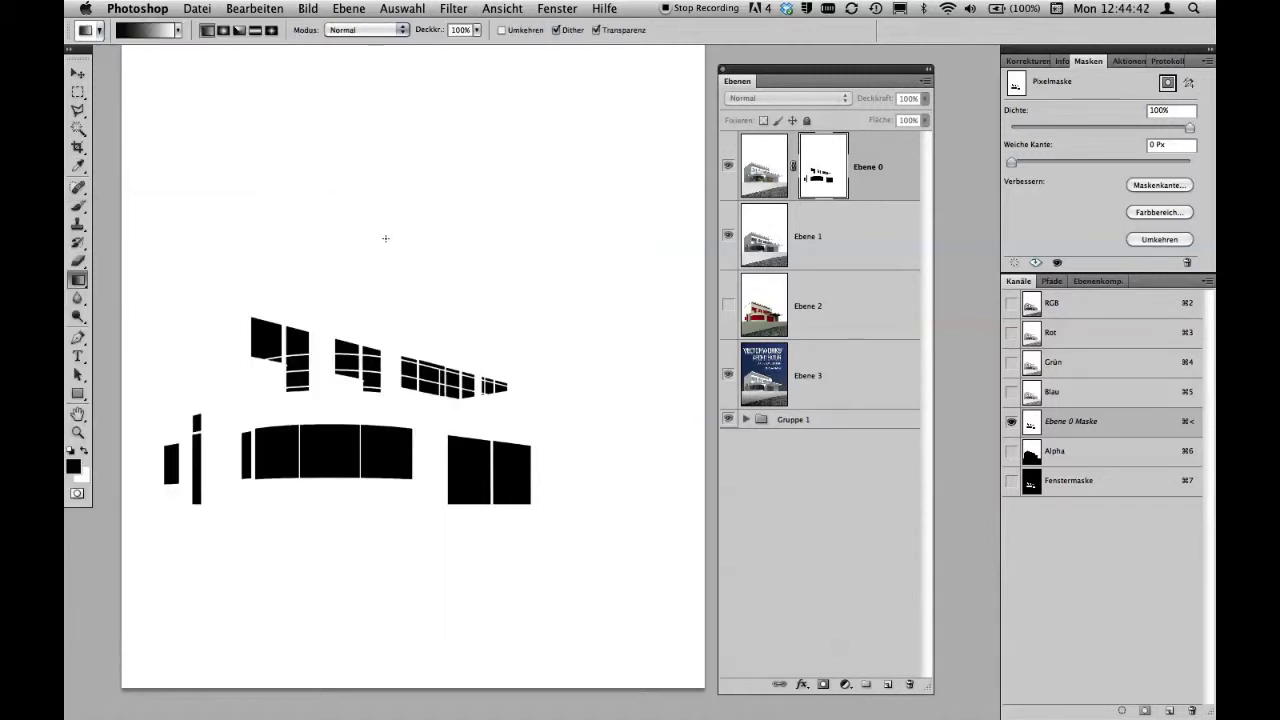
# Switch the gradient to Reflektierter Verlauf and return to the full-colour composite.
pyautogui.click(255, 31)
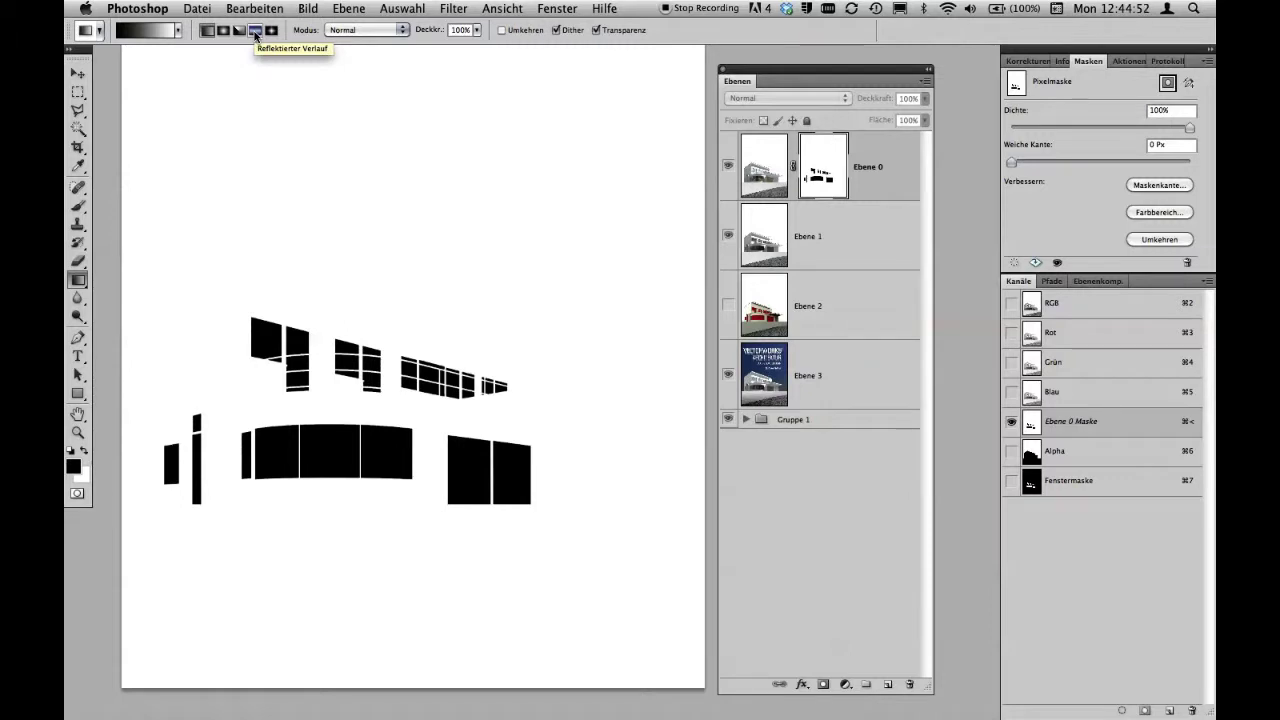
pyautogui.click(256, 31)
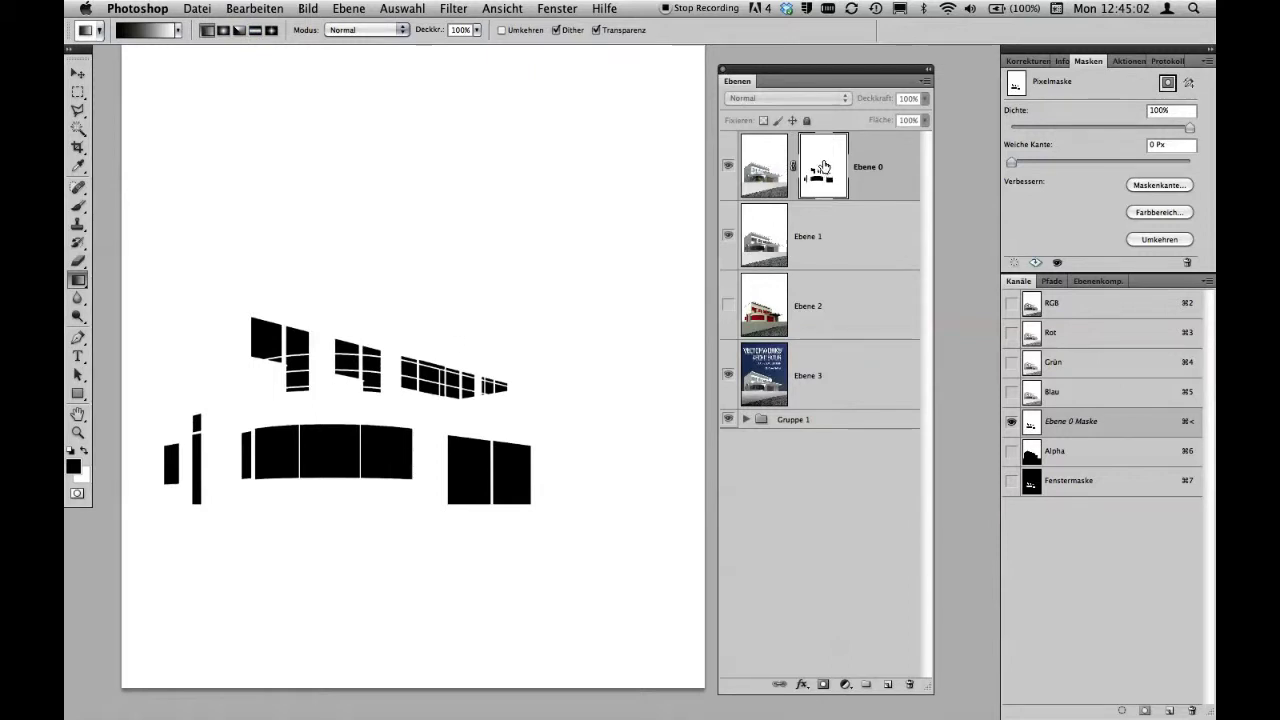
pyautogui.keyDown('alt'); pyautogui.click(824, 166); pyautogui.keyUp('alt')
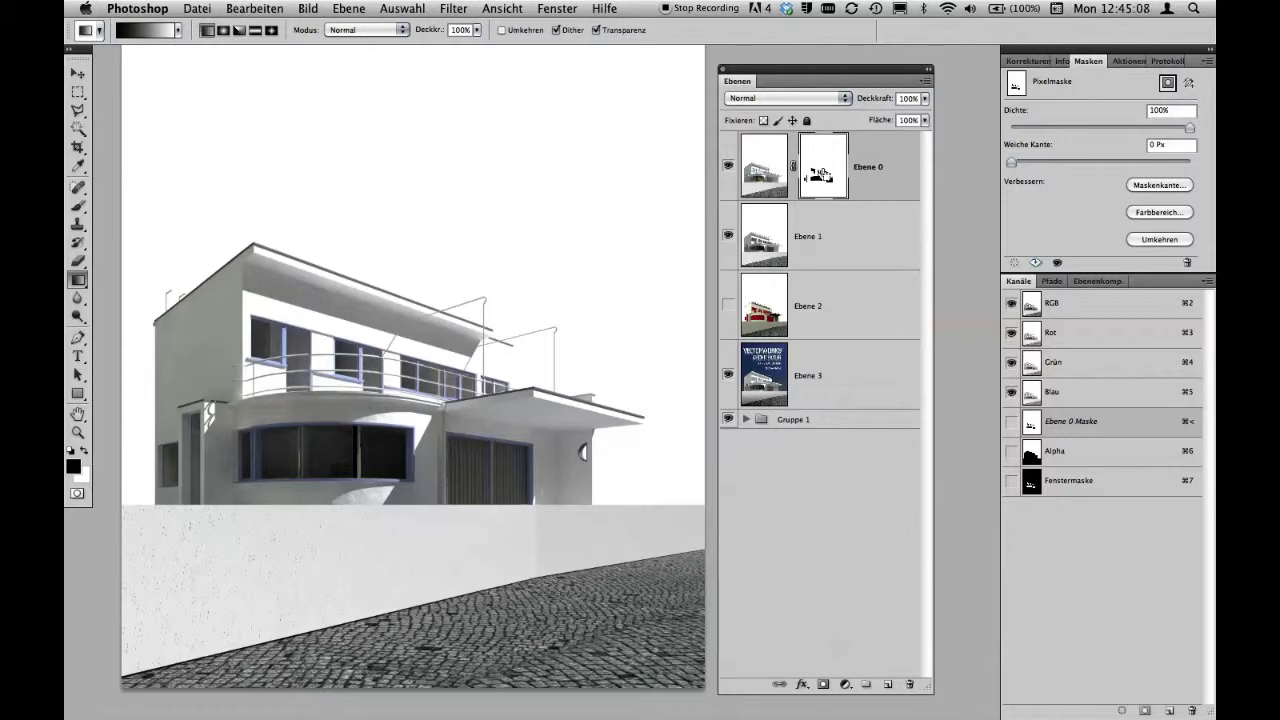
# Load the window mask as a selection, then drag a reflected gradient across the windows.
pyautogui.keyDown('super'); pyautogui.click(820, 175); pyautogui.keyUp('super')
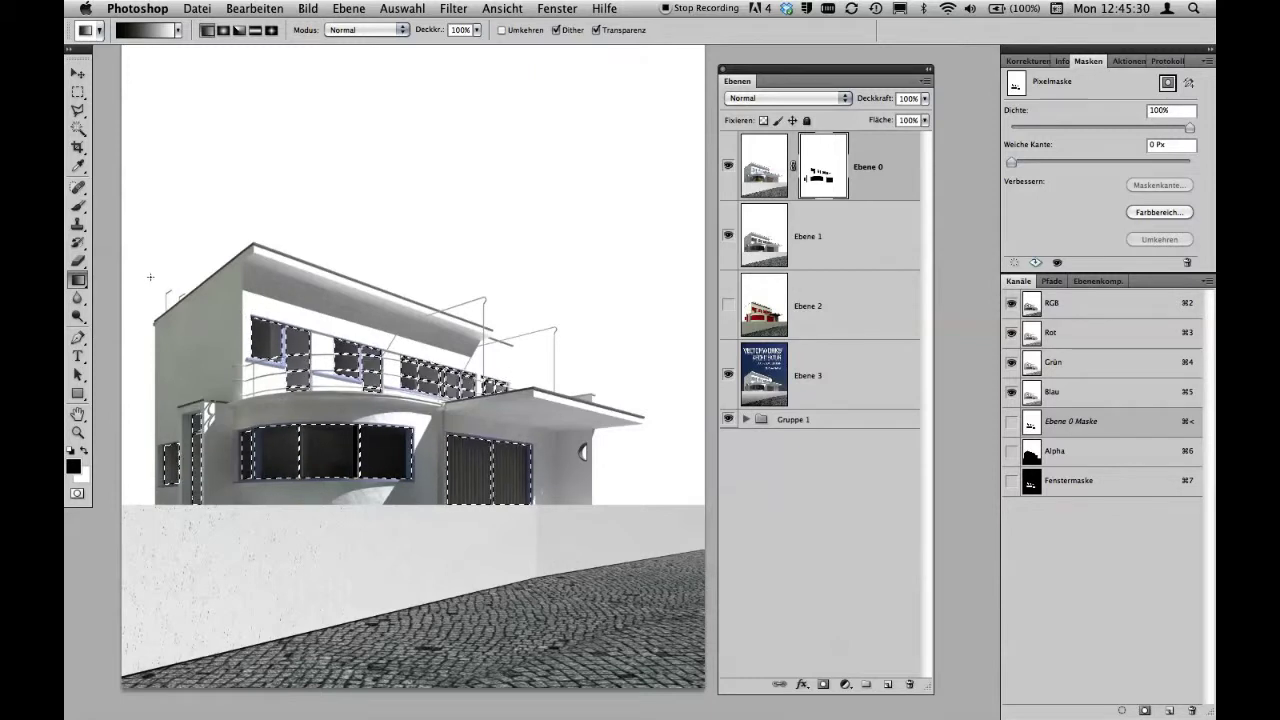
pyautogui.click(256, 32)
pyautogui.moveTo(330, 452); pyautogui.dragTo(519, 456)
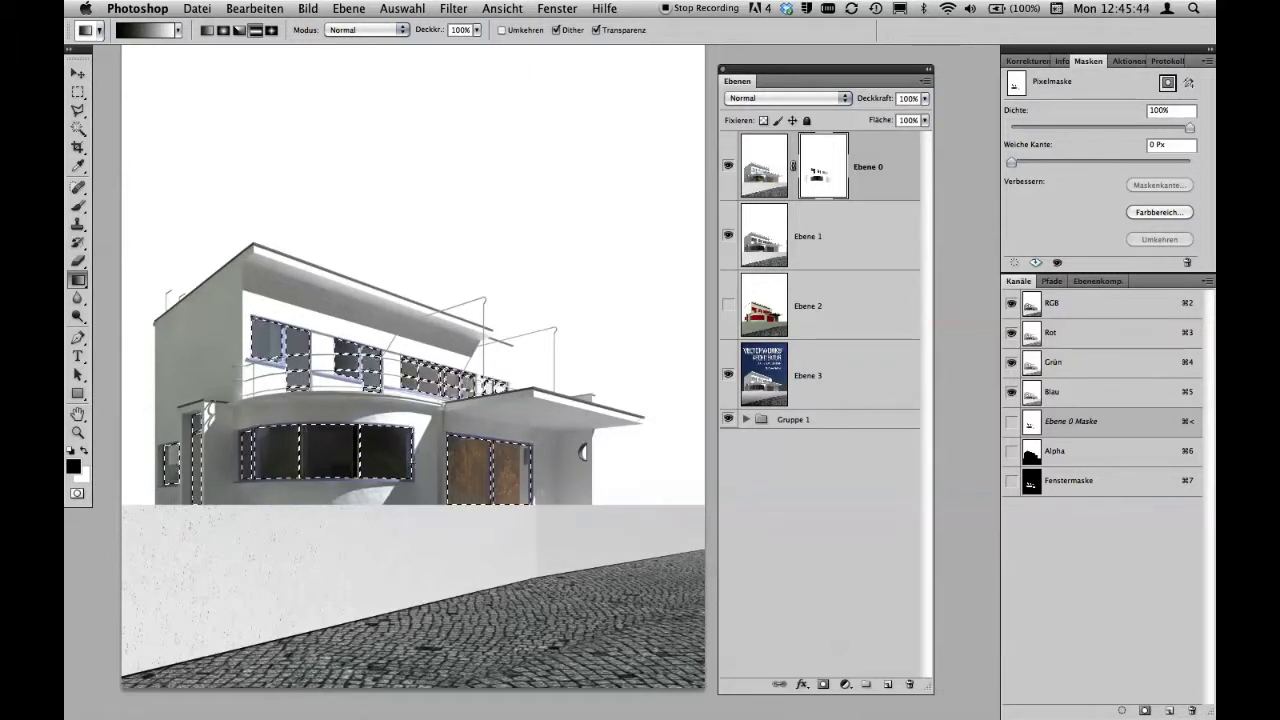
pyautogui.keyDown('super'); pyautogui.click(335, 438); pyautogui.keyUp('super')
pyautogui.click(335, 438)
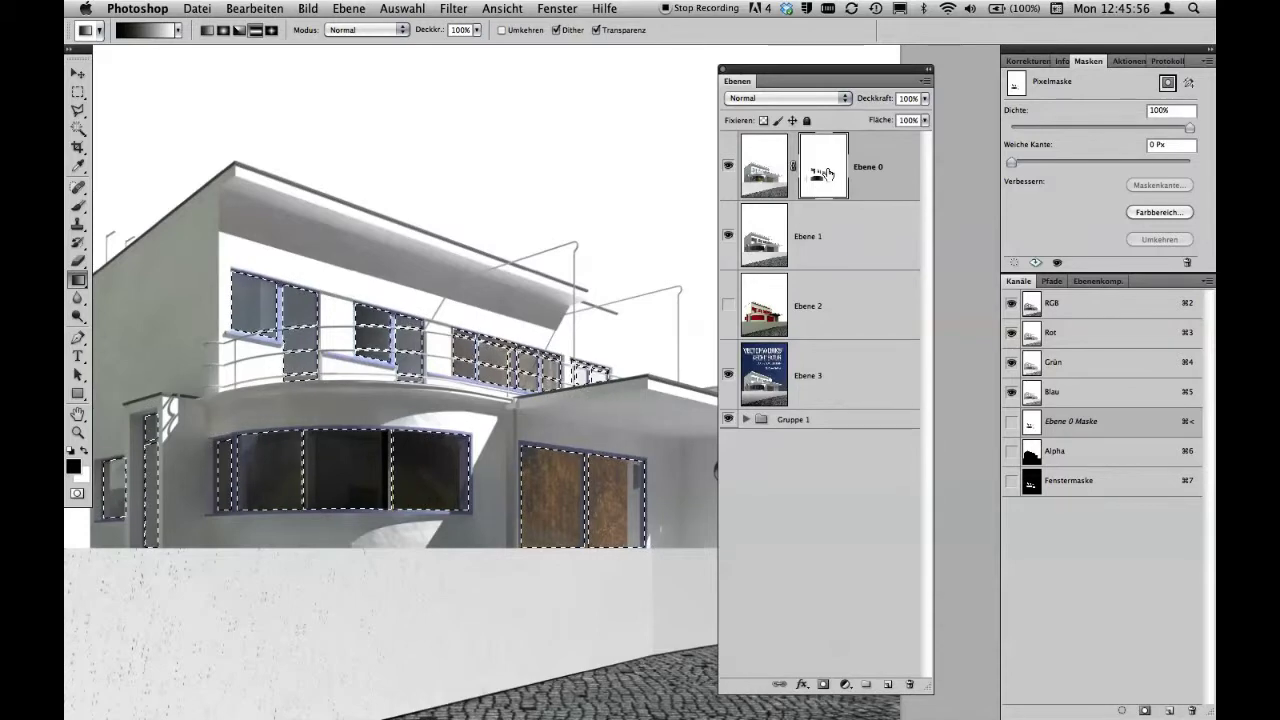
# View Ebene 0's layer mask alone to check the gradients inside the window panes.
pyautogui.keyDown('alt'); pyautogui.click(827, 174); pyautogui.keyUp('alt')
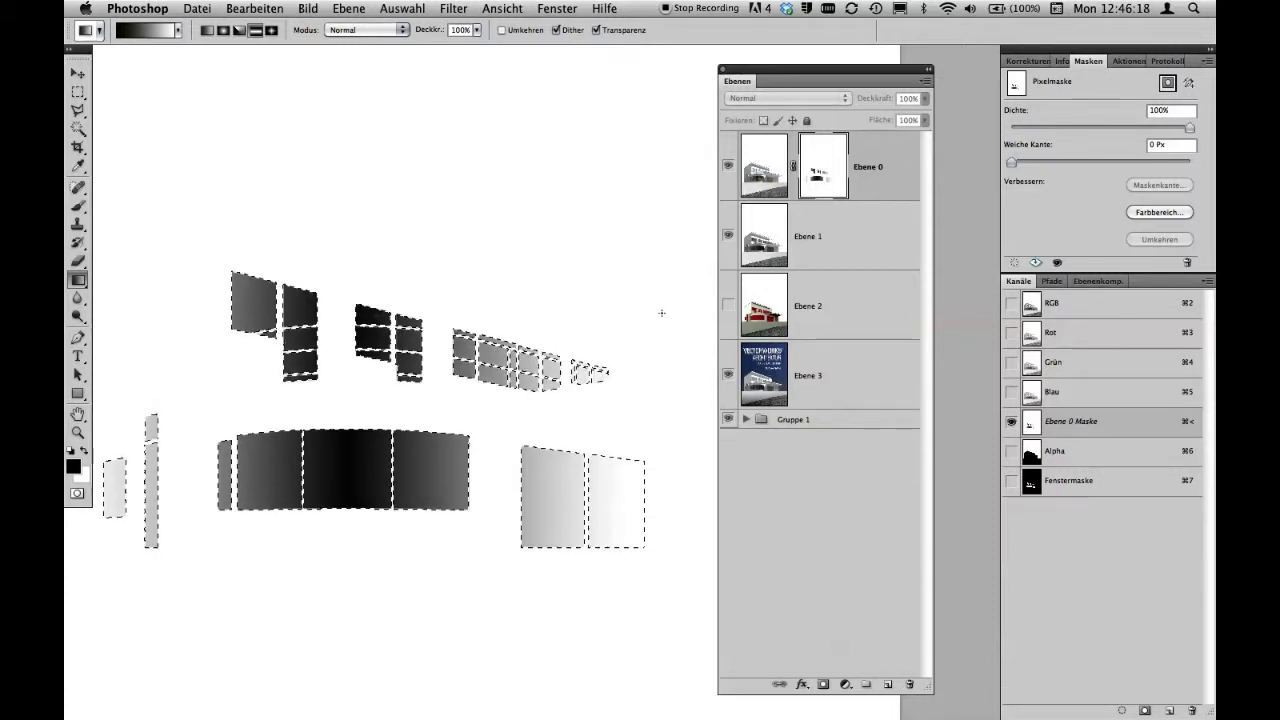
# Fill the selected window panes in the mask with solid black, then return to the composite view.
pyautogui.hotkey('alt', 'BackSpace')
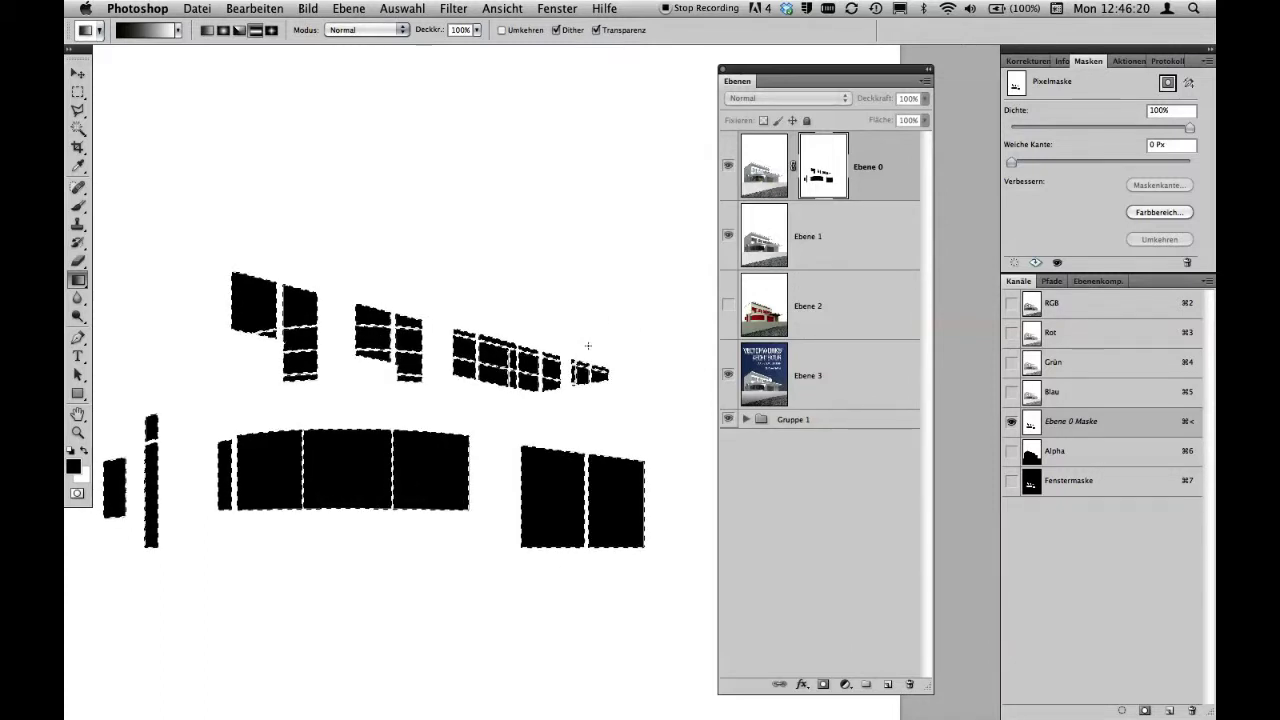
pyautogui.keyDown('alt'); pyautogui.click(823, 170); pyautogui.keyUp('alt')
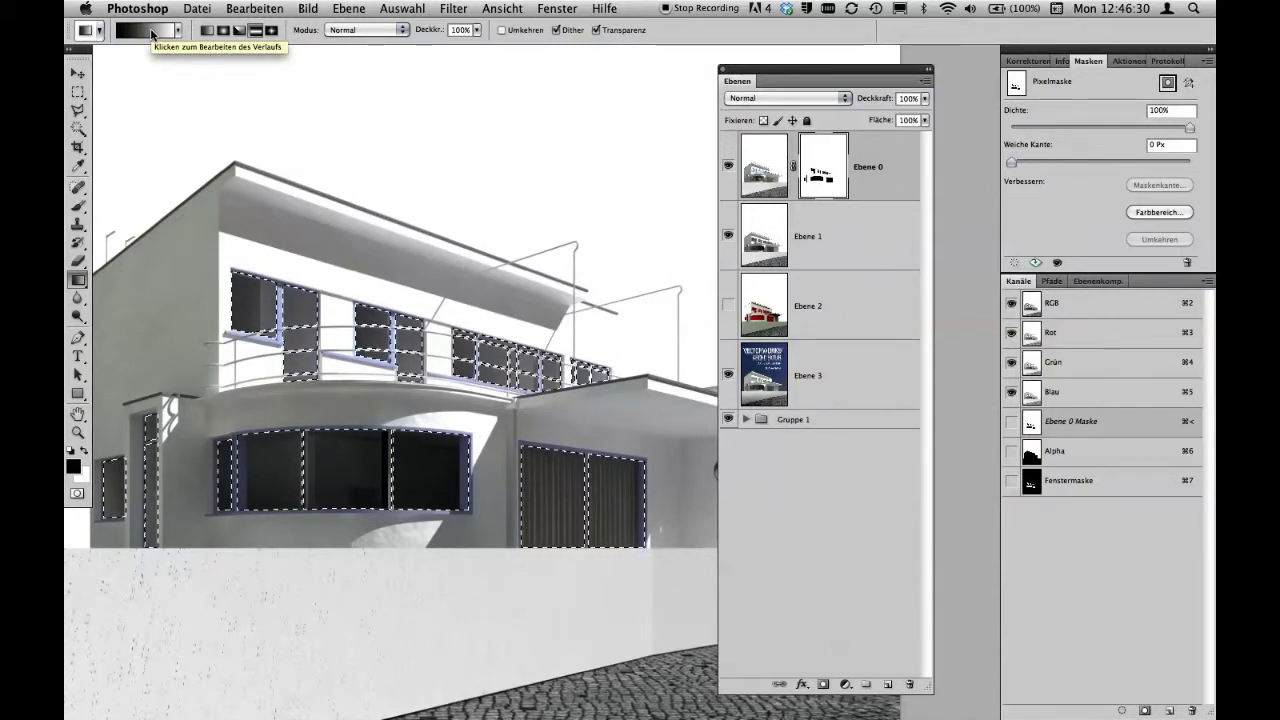
# In the Gradient Editor, set the left stop colour to R 50, G 50, B 0.
pyautogui.click(152, 33)
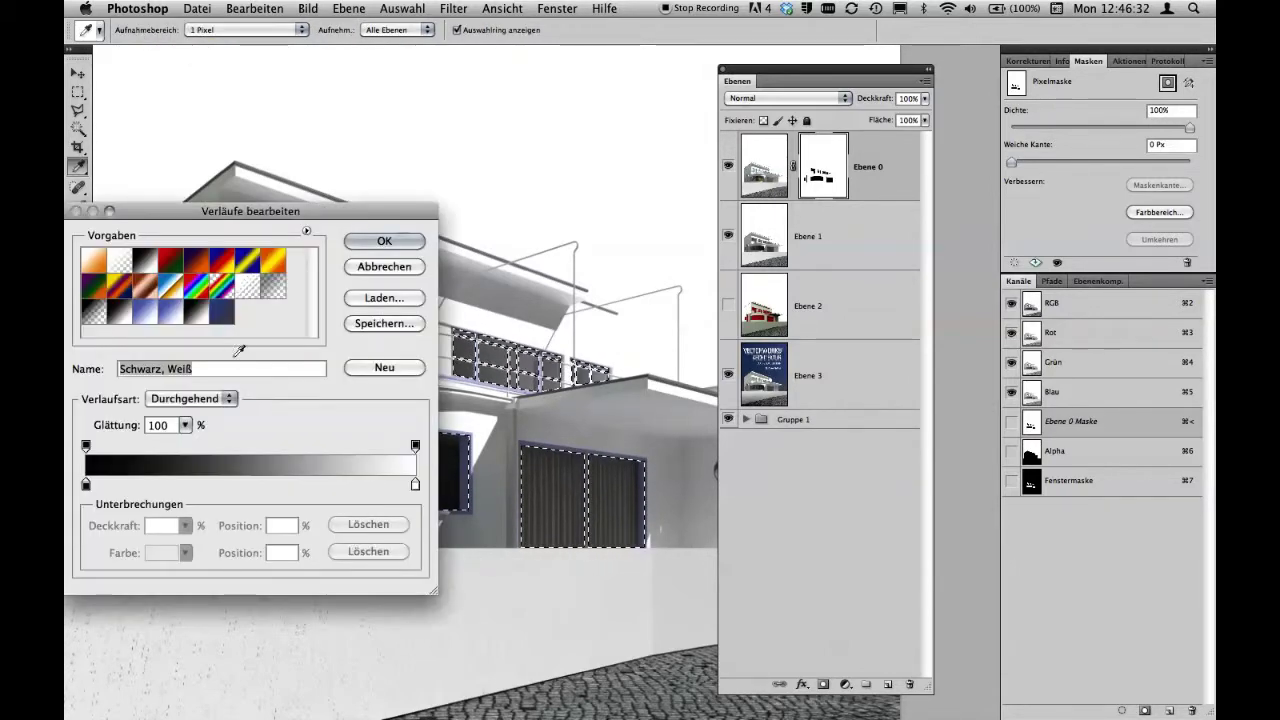
pyautogui.click(86, 486)
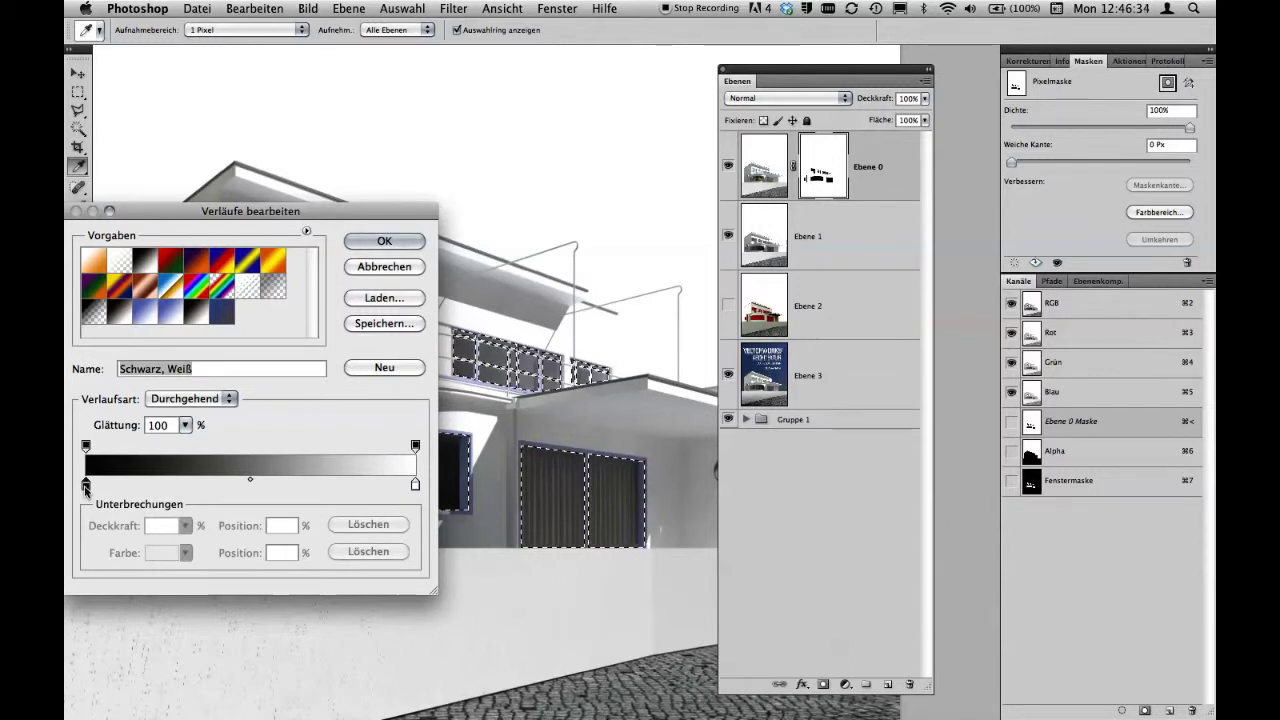
pyautogui.click(86, 487)
pyautogui.doubleClick(86, 487)
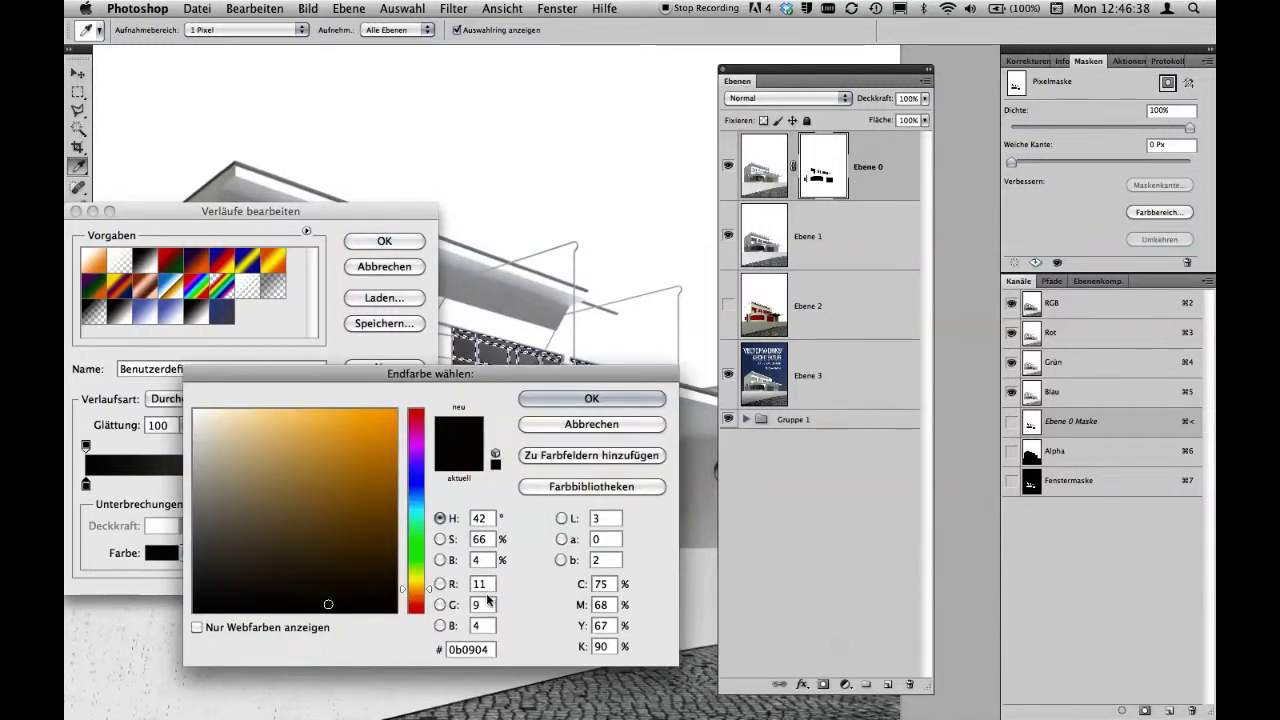
pyautogui.moveTo(490, 583); pyautogui.dragTo(450, 588)
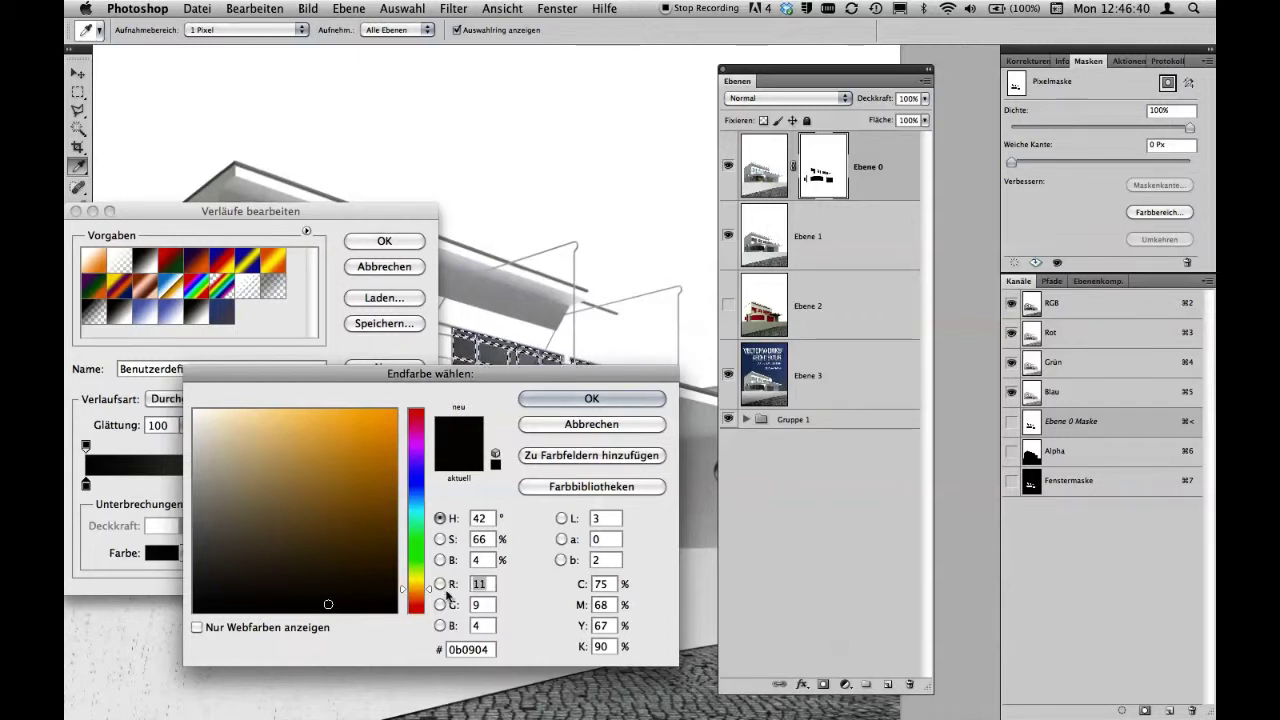
pyautogui.write('50')
pyautogui.press('Tab')
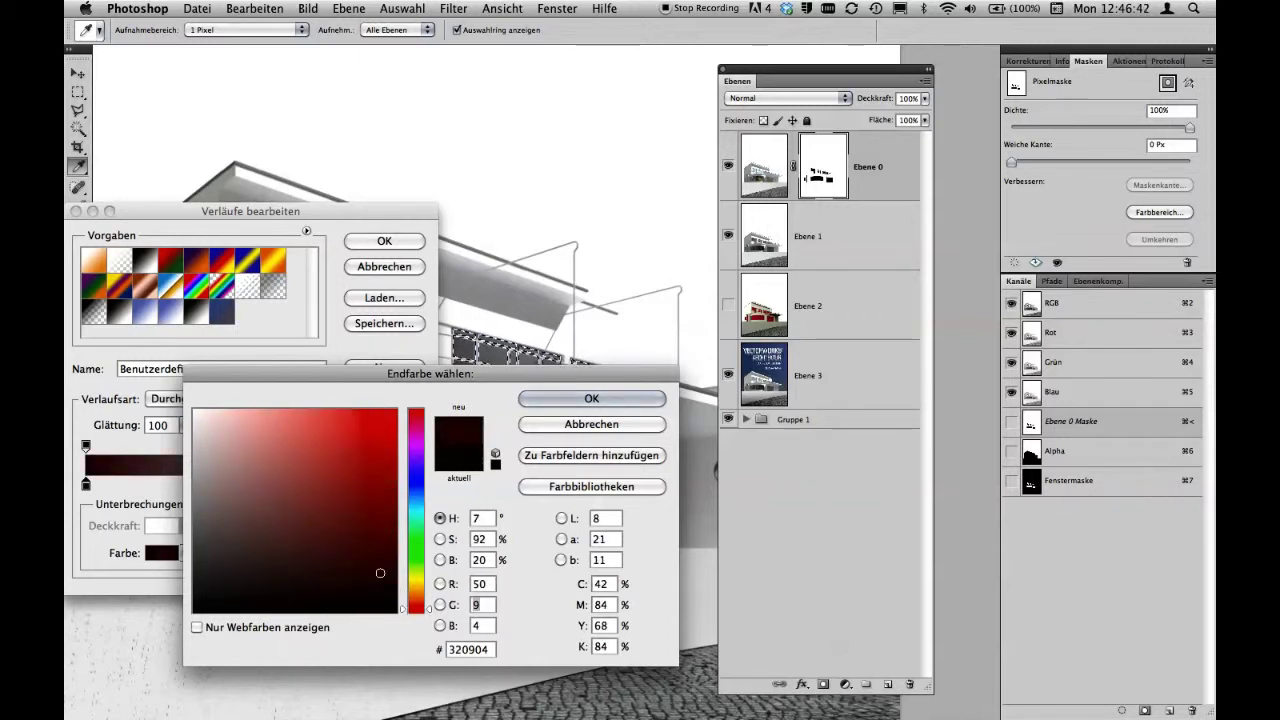
pyautogui.write('50')
pyautogui.press('Tab')
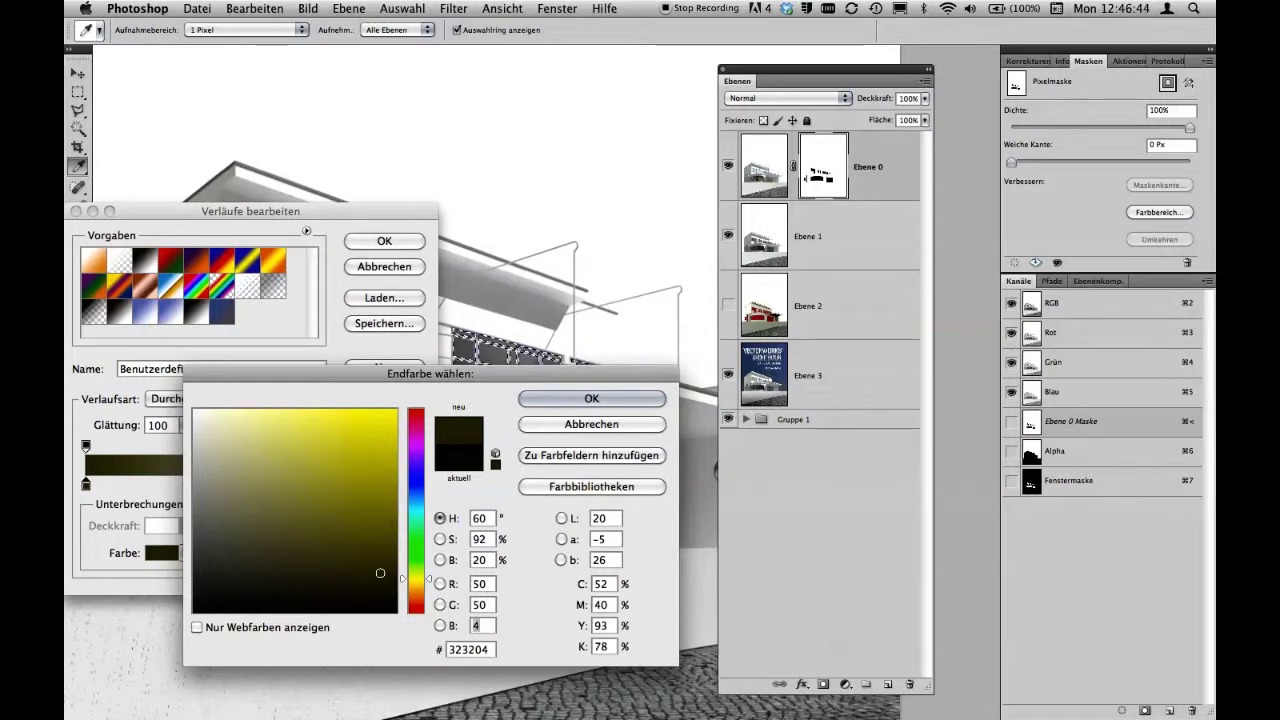
pyautogui.write('50')
pyautogui.press('Return')
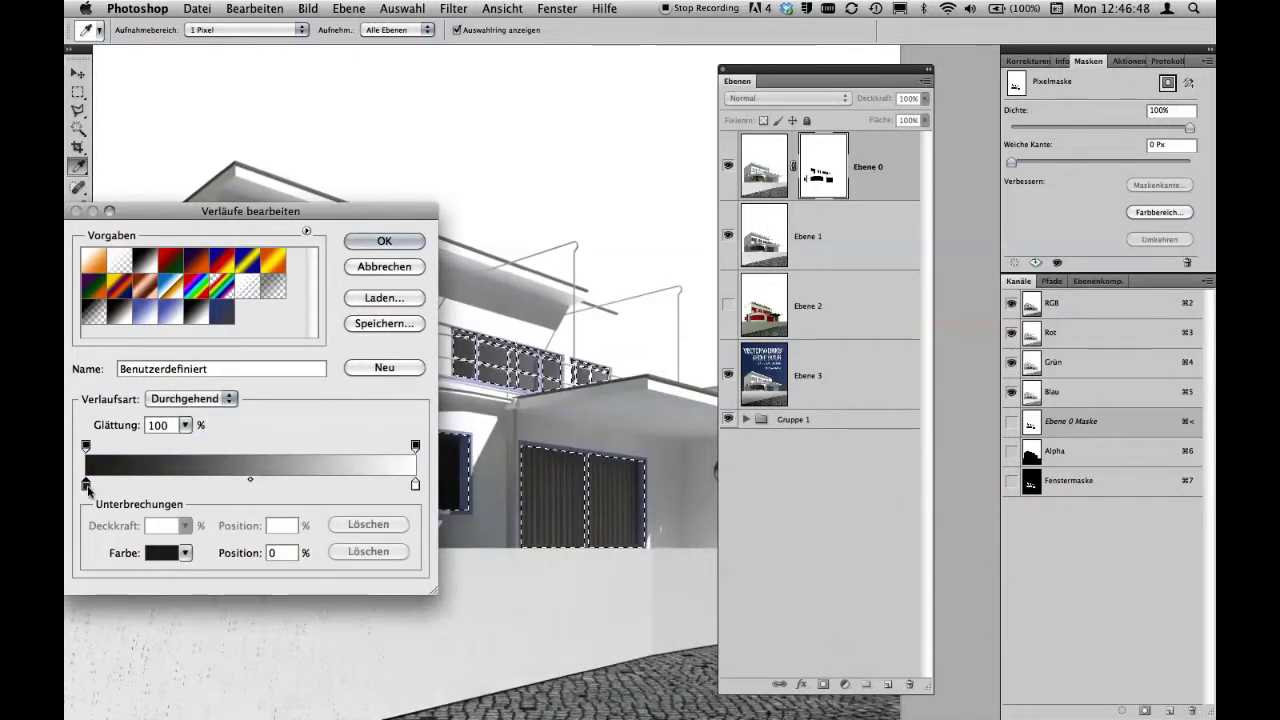
# Change the dark gradient stop to medium grey, RGB 100/100/100.
pyautogui.click(162, 552)
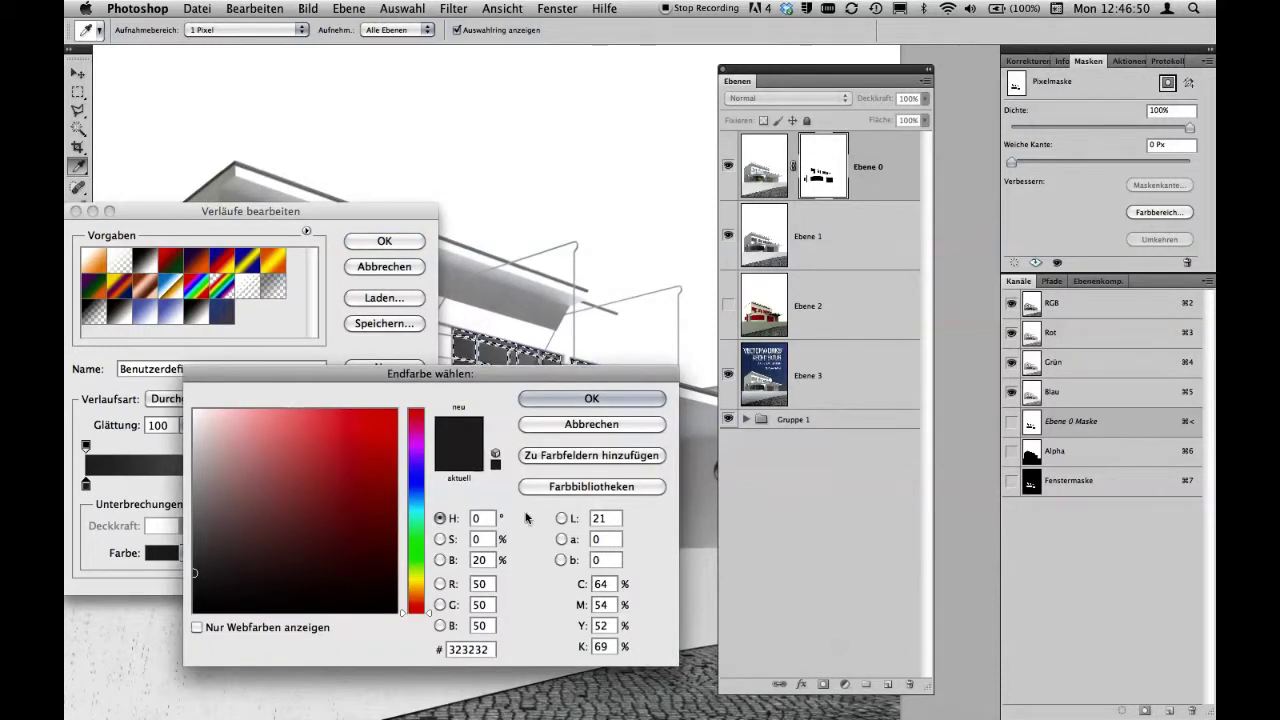
pyautogui.moveTo(491, 583); pyautogui.dragTo(449, 590)
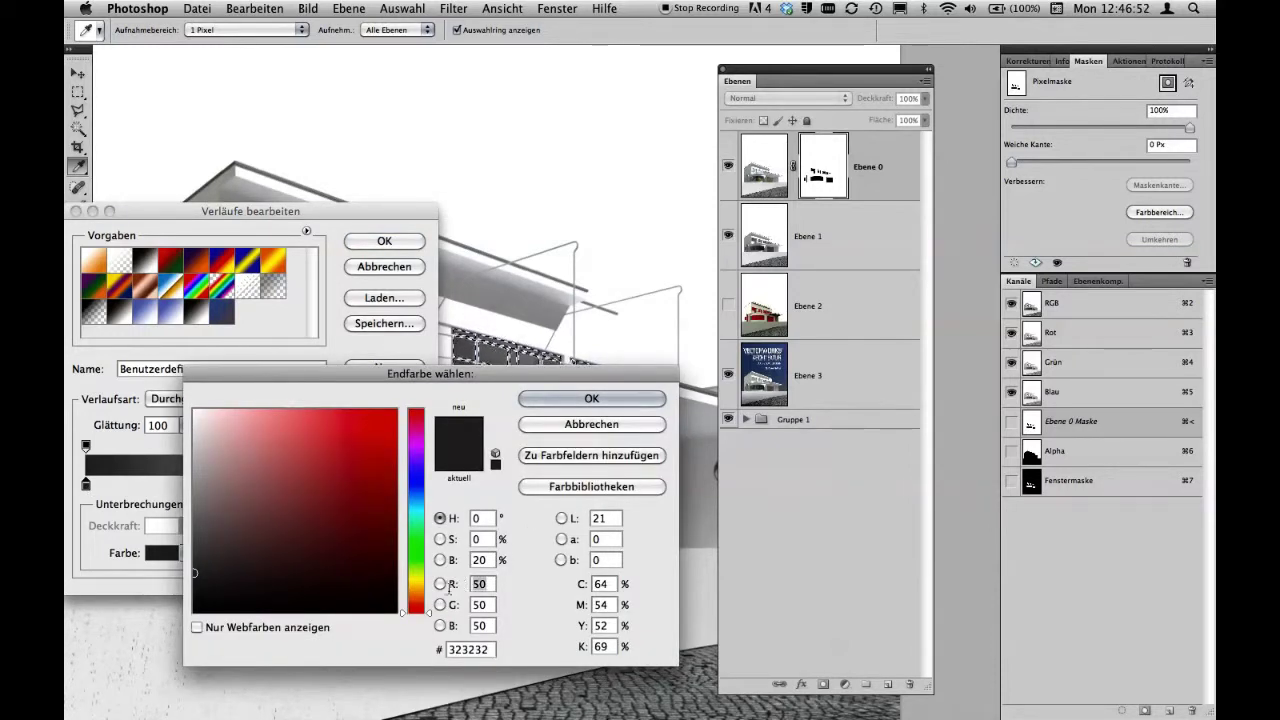
pyautogui.write('100')
pyautogui.press('Tab')
pyautogui.write('1')
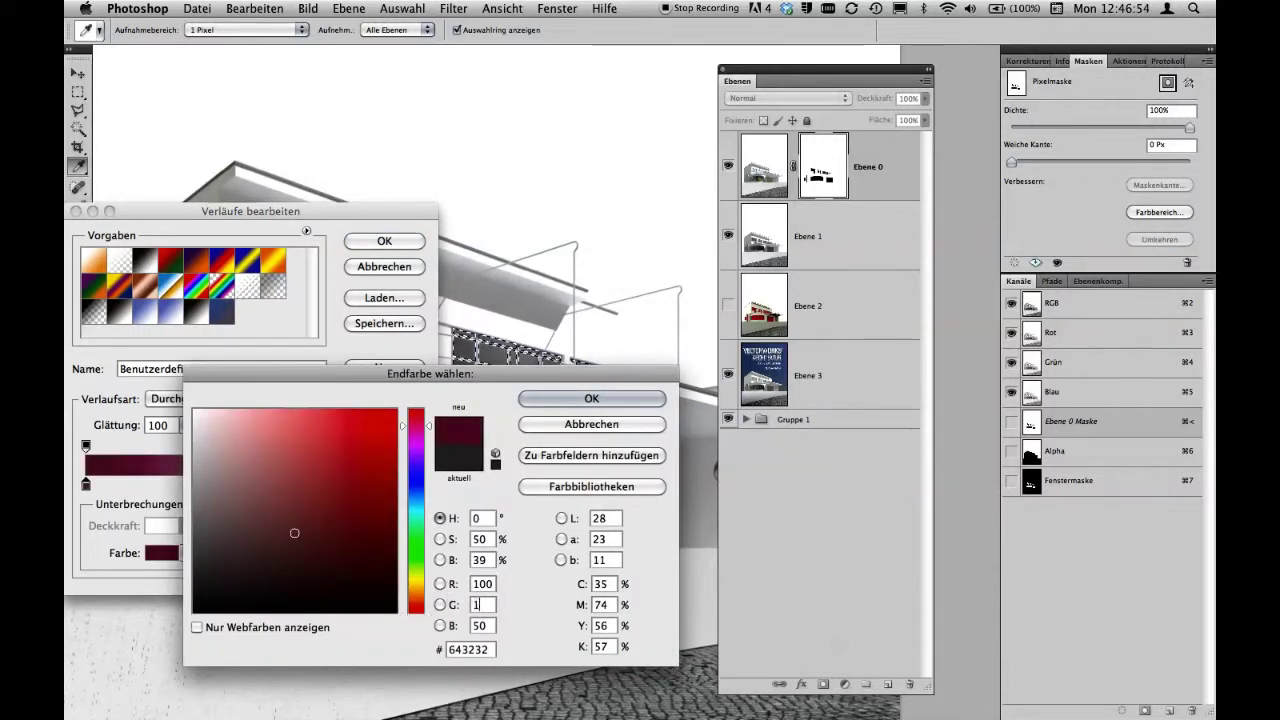
pyautogui.write('00')
pyautogui.press('Tab')
pyautogui.write('10')
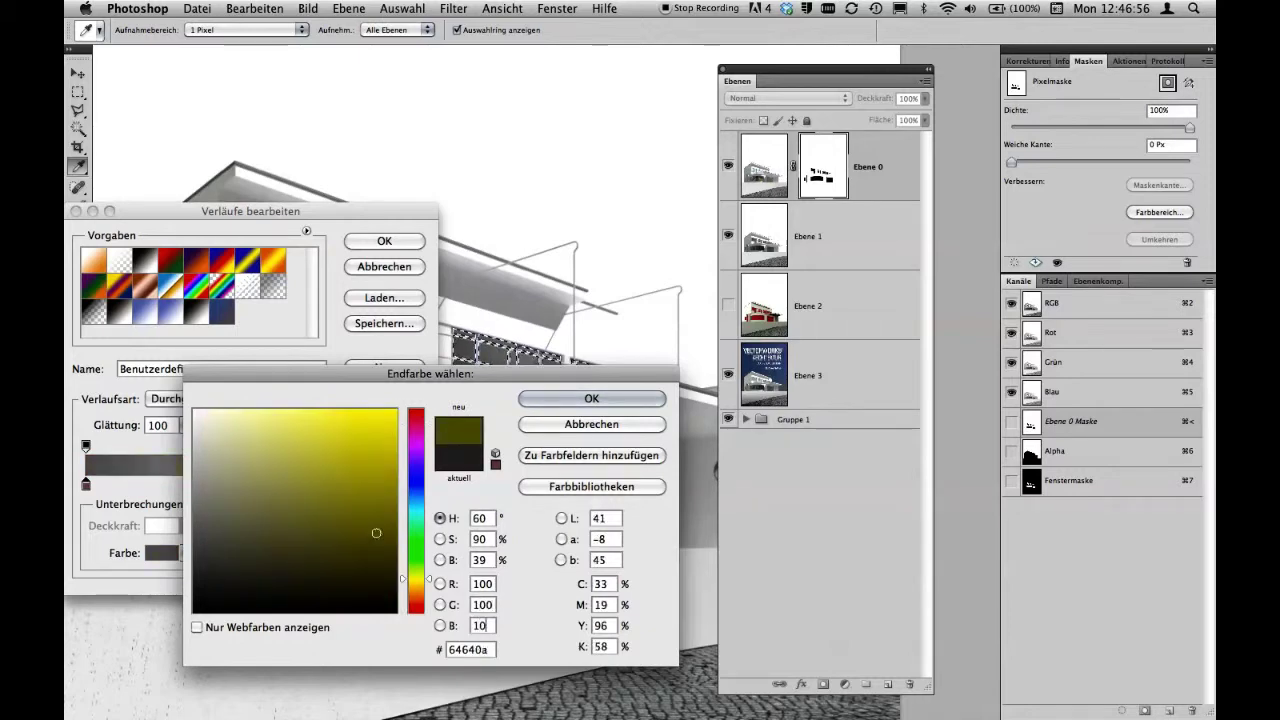
pyautogui.write('0')
pyautogui.press('Return')
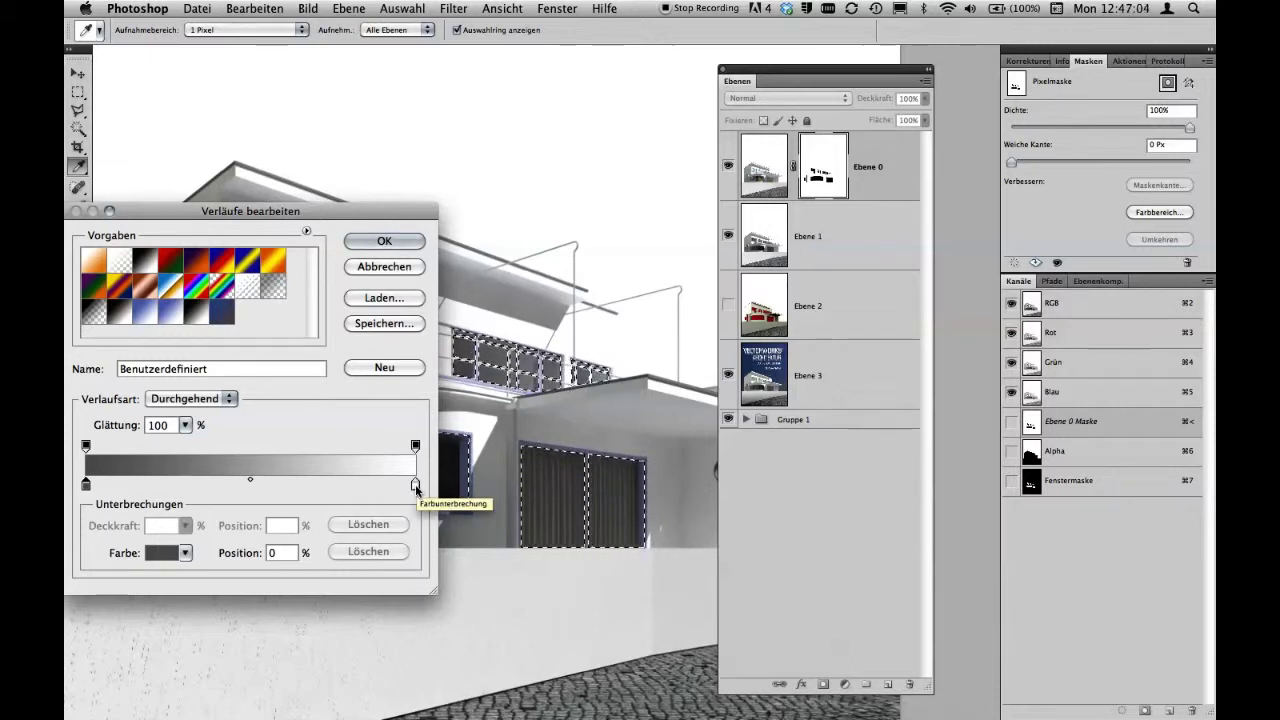
# Set the white end stop of the gradient to light grey, RGB 200/200/200.
pyautogui.doubleClick(415, 484)
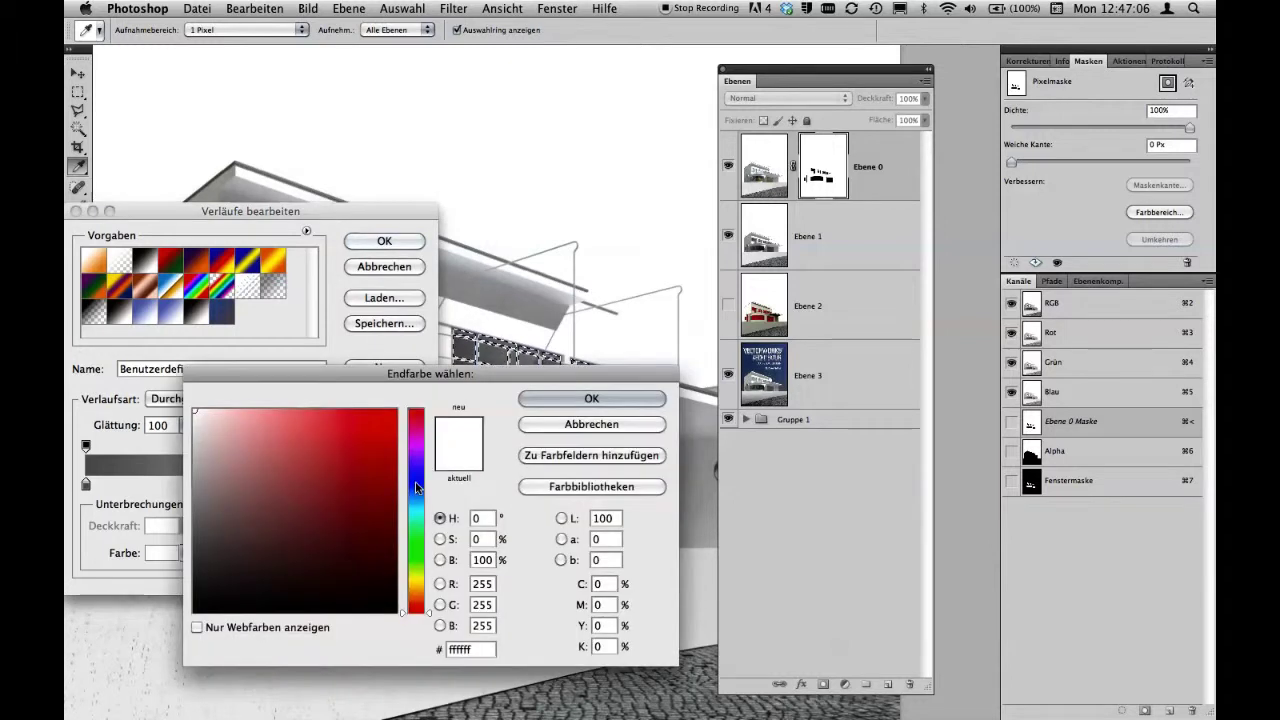
pyautogui.moveTo(493, 584); pyautogui.dragTo(464, 584)
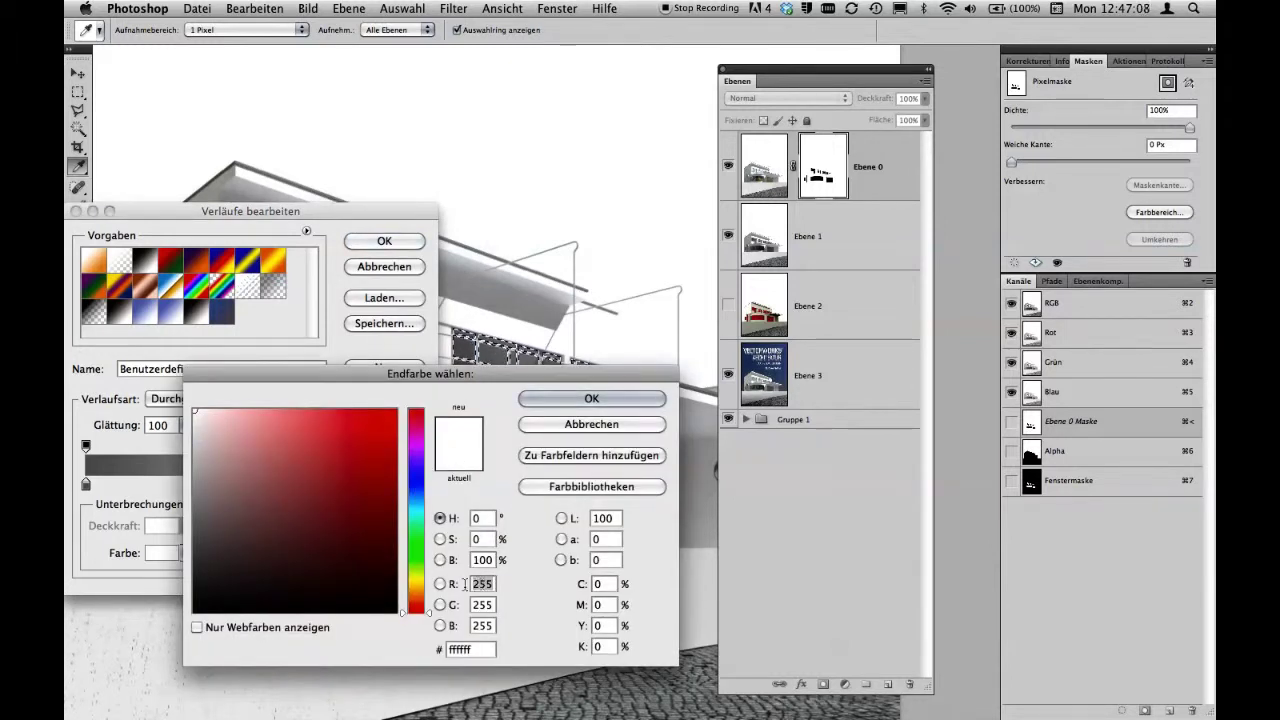
pyautogui.write('200')
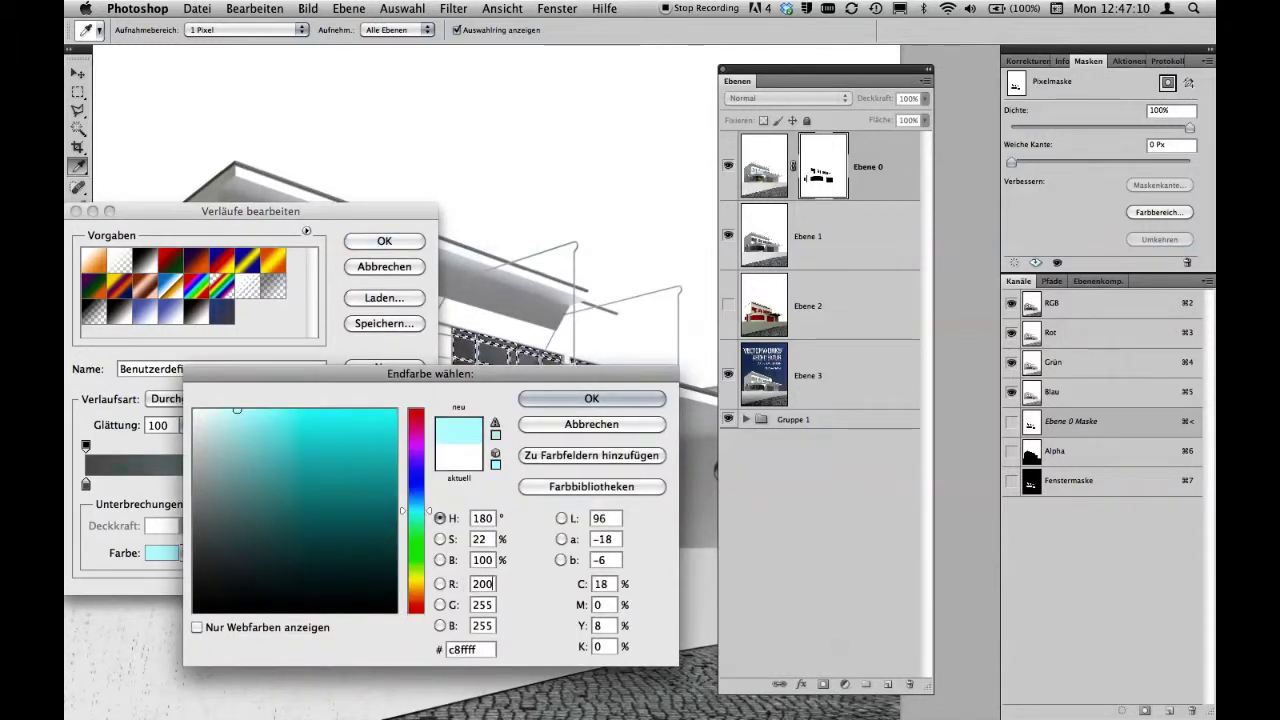
pyautogui.press('Tab')
pyautogui.write('200')
pyautogui.press('Tab')
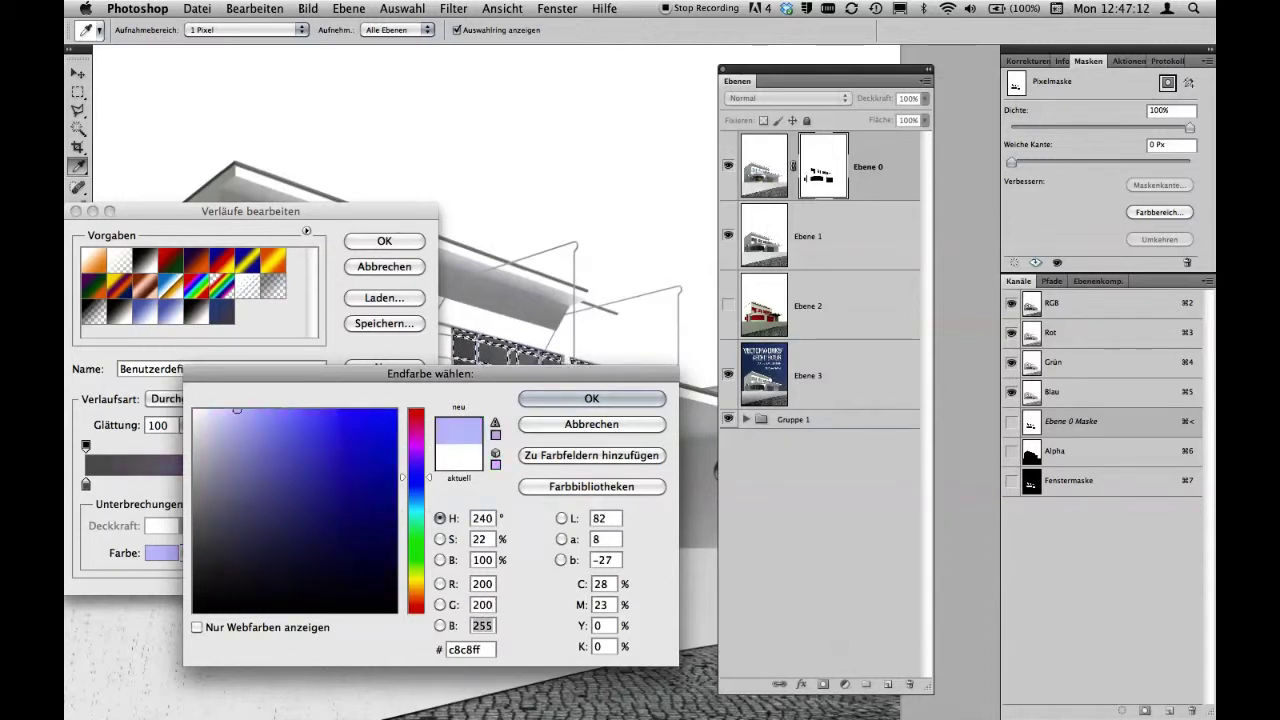
pyautogui.write('200')
pyautogui.press('Return')
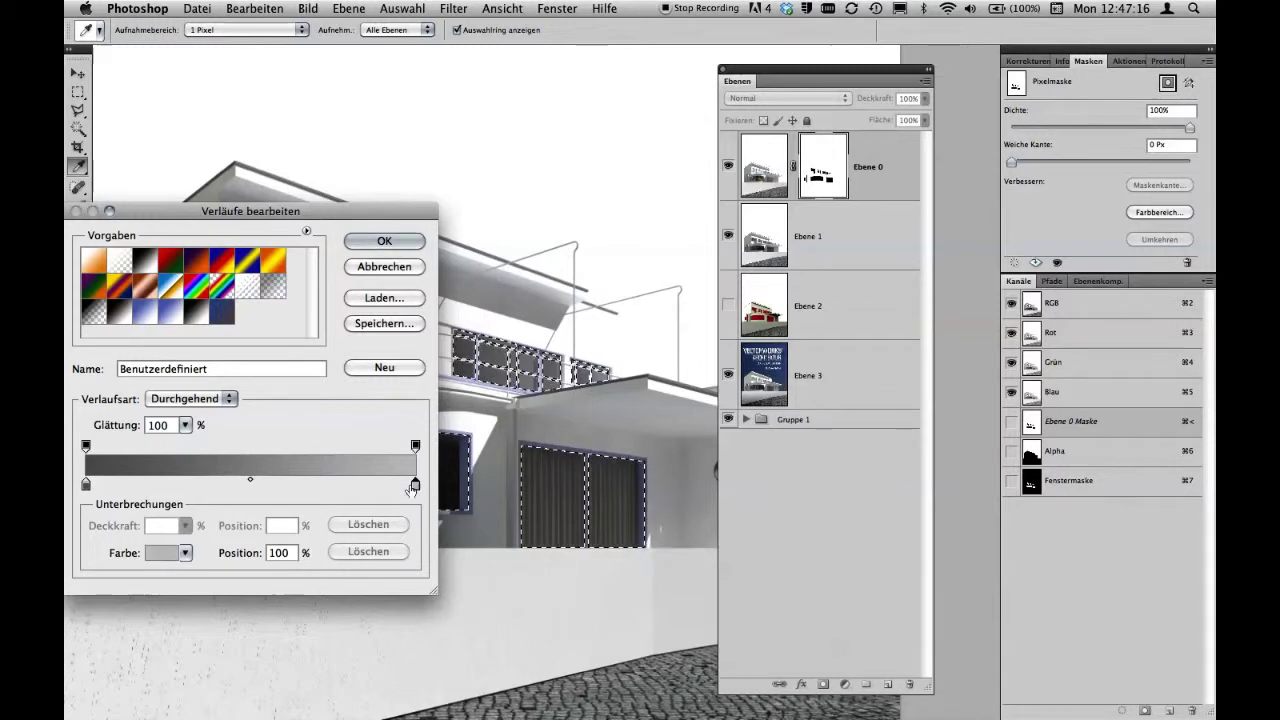
# Darken the left stop to 4a4a4a, lighten the right stop to dcdada, and accept the gradient.
pyautogui.doubleClick(86, 485)
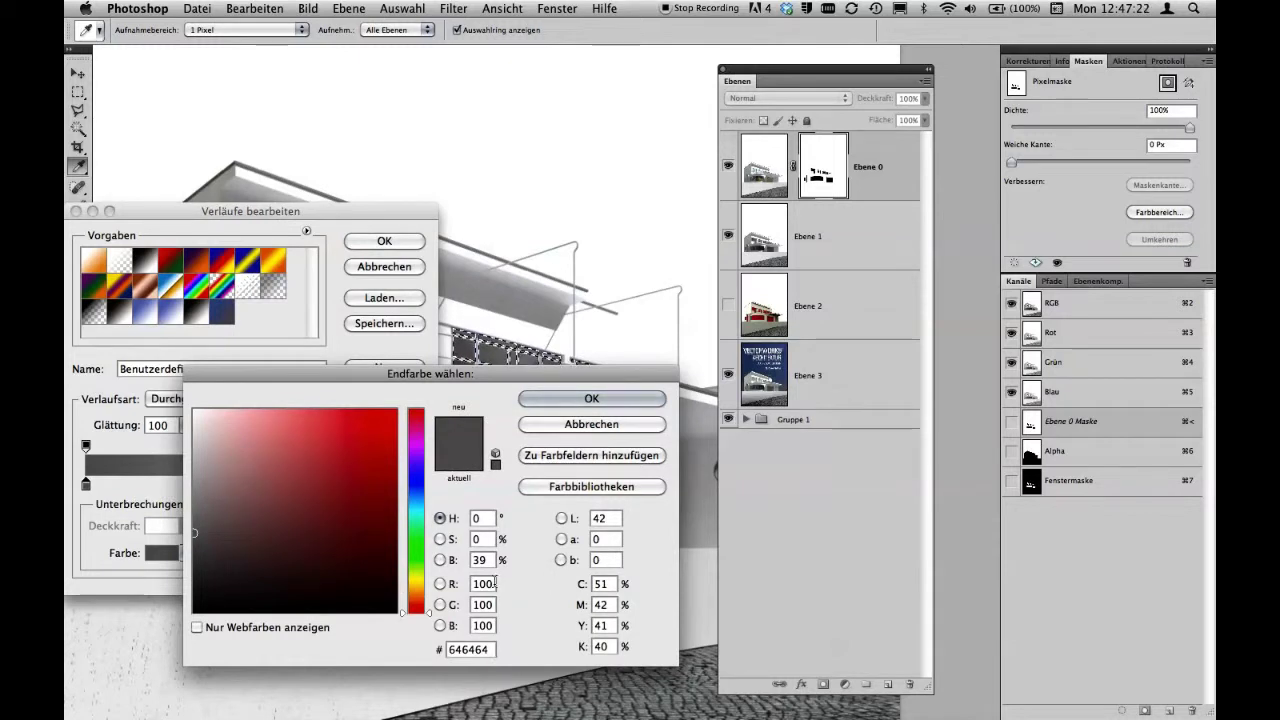
pyautogui.click(193, 537)
pyautogui.moveTo(193, 537); pyautogui.dragTo(191, 553)
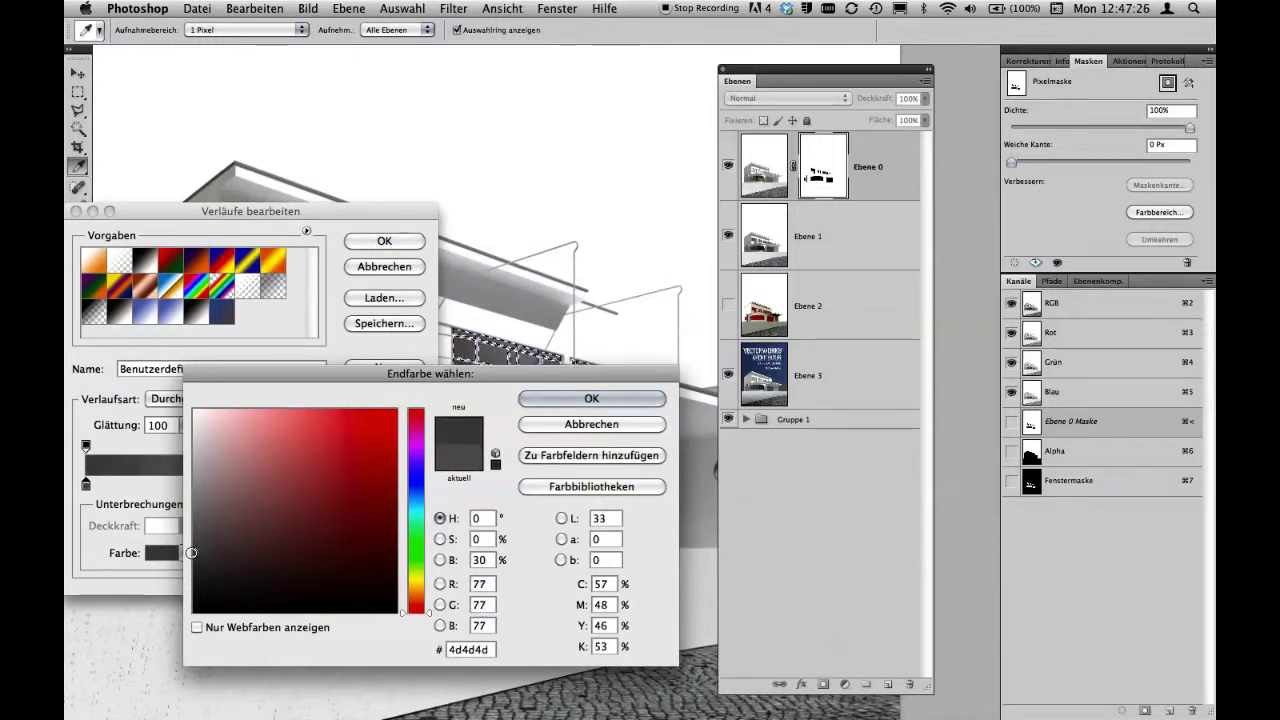
pyautogui.click(580, 400)
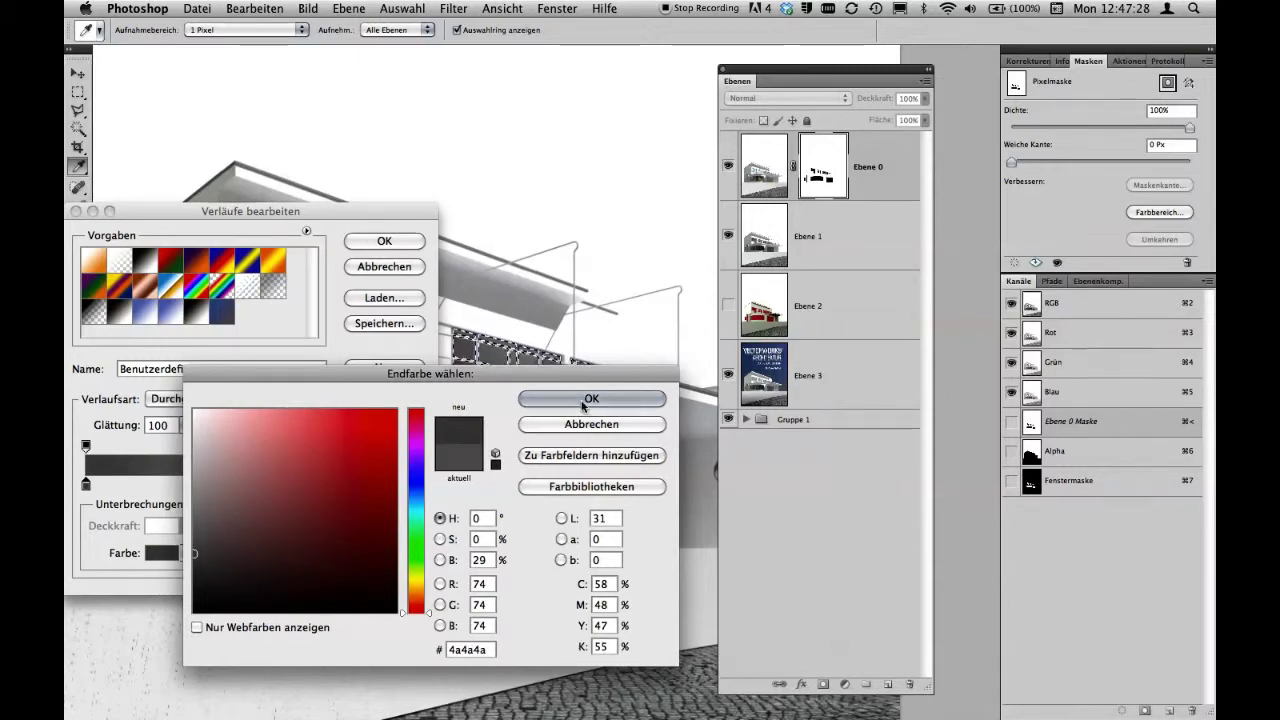
pyautogui.click(416, 486)
pyautogui.doubleClick(416, 486)
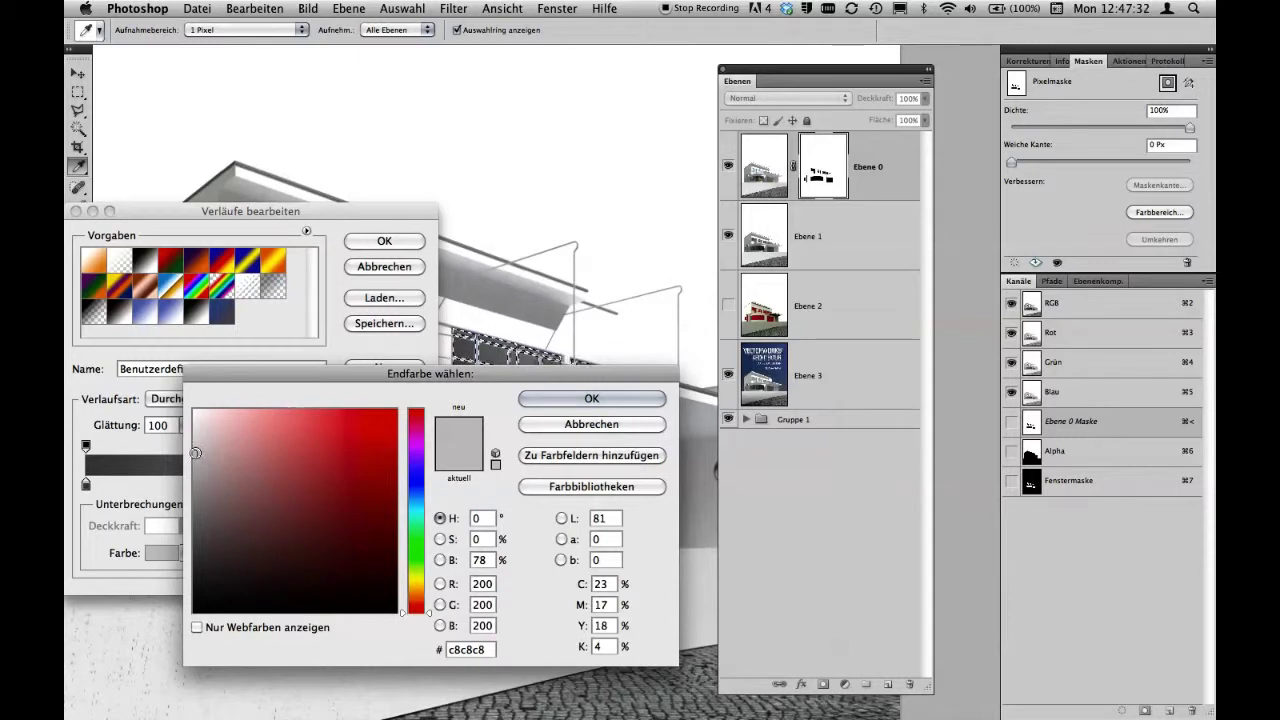
pyautogui.moveTo(195, 453); pyautogui.dragTo(193, 434)
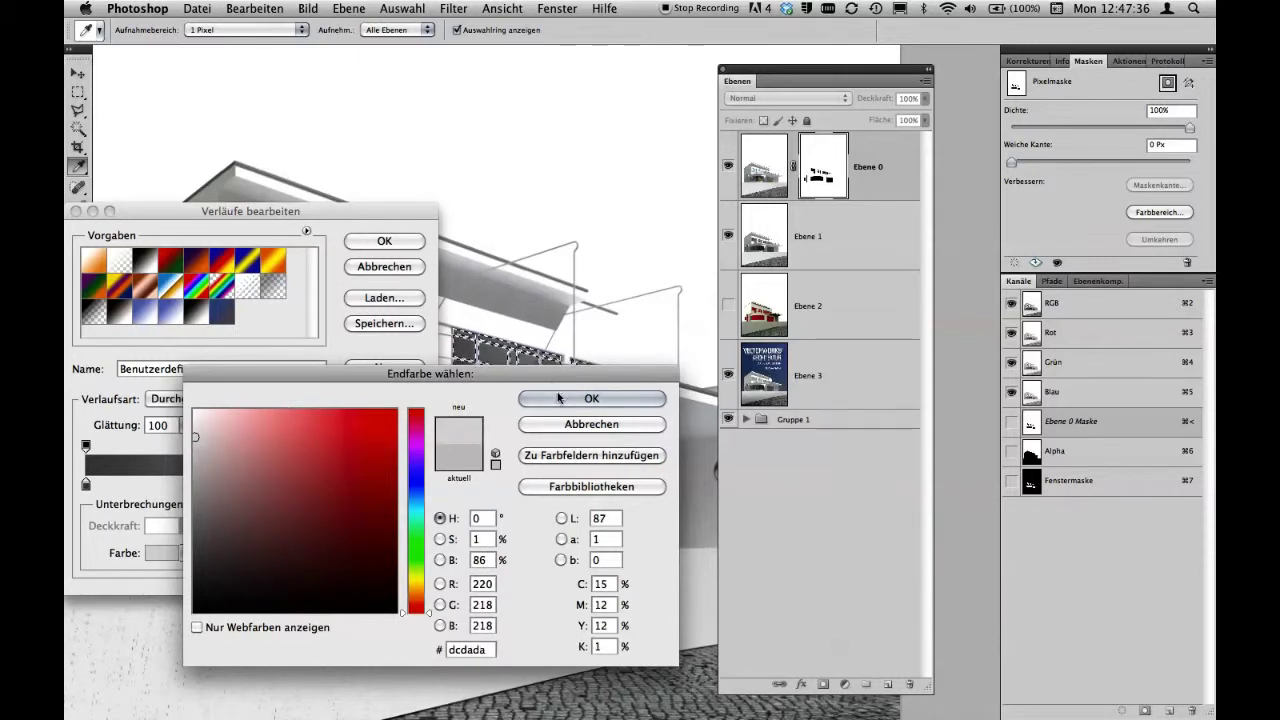
pyautogui.click(559, 398)
pyautogui.click(403, 242)
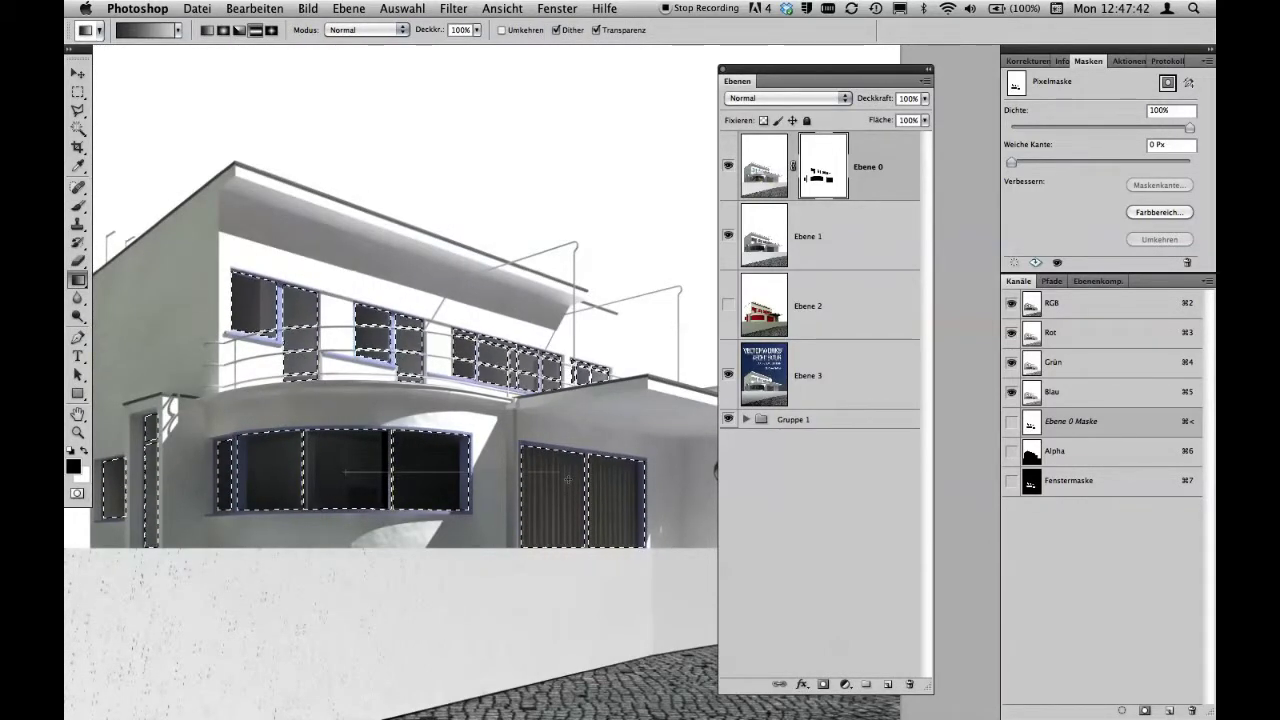
# Drag the grey gradient across the windows in Ebene 0's mask, check the mask alone, and deselect.
pyautogui.moveTo(345, 471); pyautogui.dragTo(633, 478)
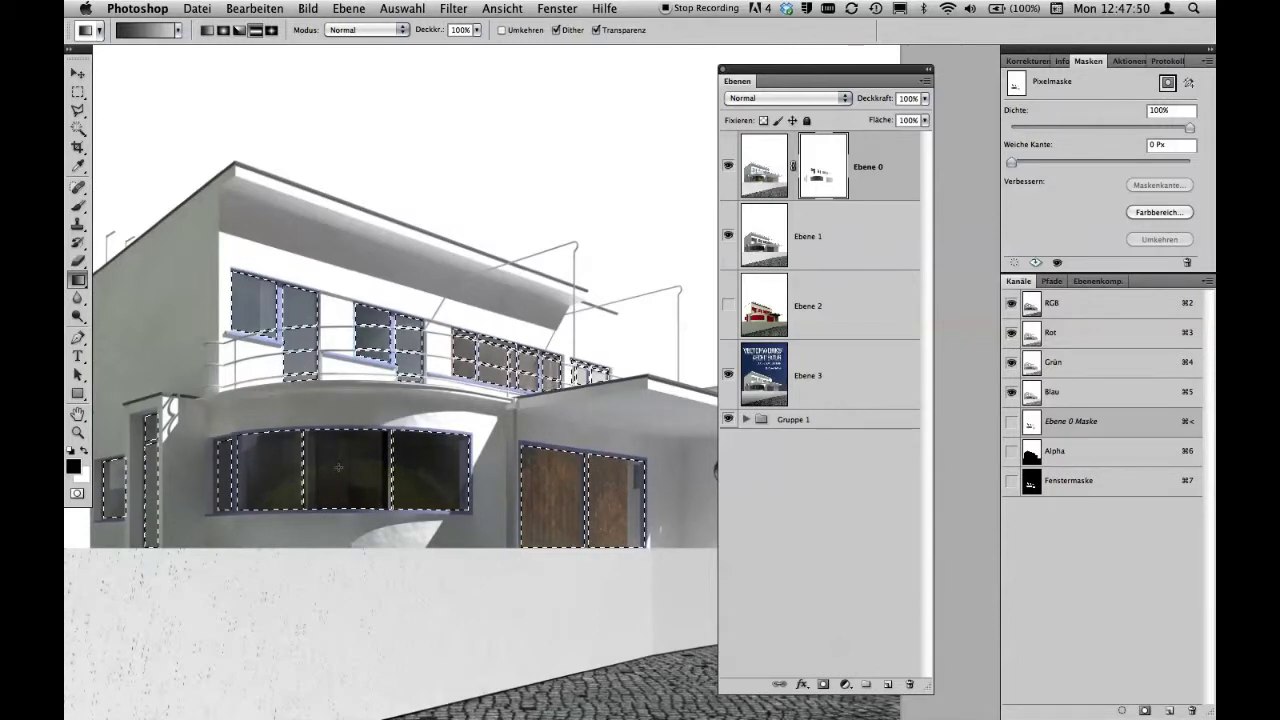
pyautogui.click(828, 180)
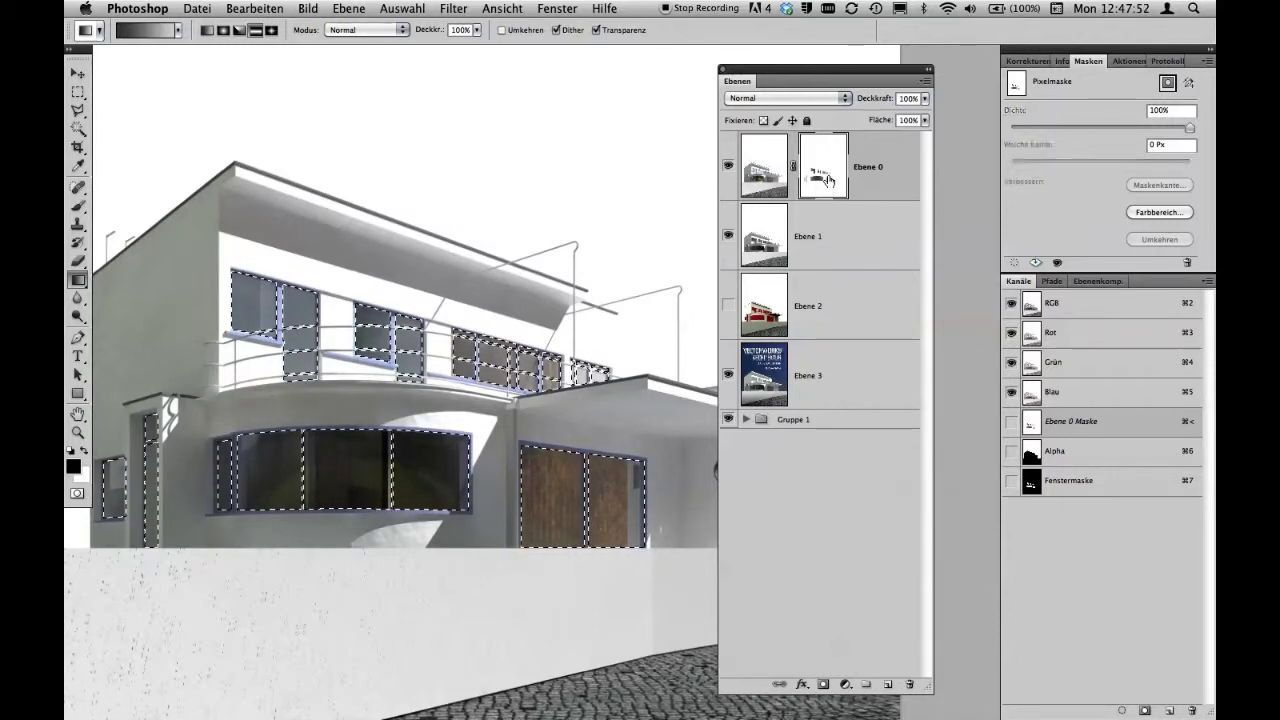
pyautogui.keyDown('alt'); pyautogui.click(828, 180); pyautogui.keyUp('alt')
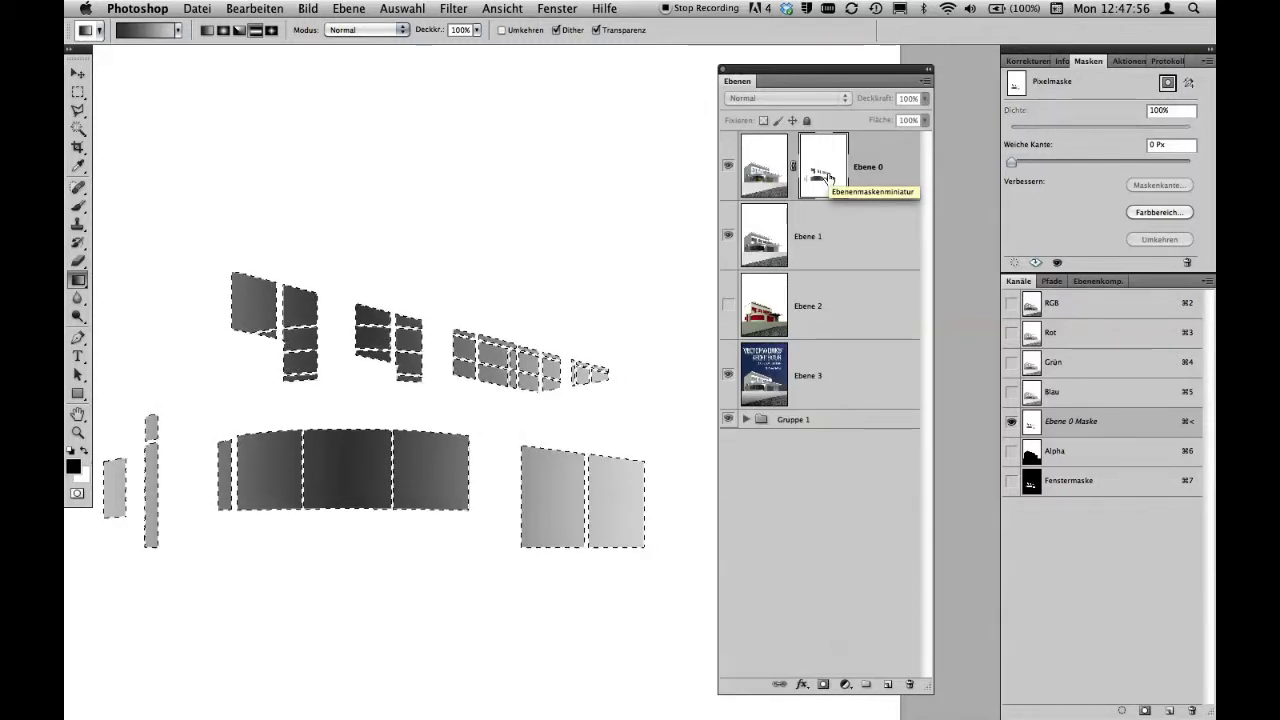
pyautogui.keyDown('alt'); pyautogui.click(828, 180); pyautogui.keyUp('alt')
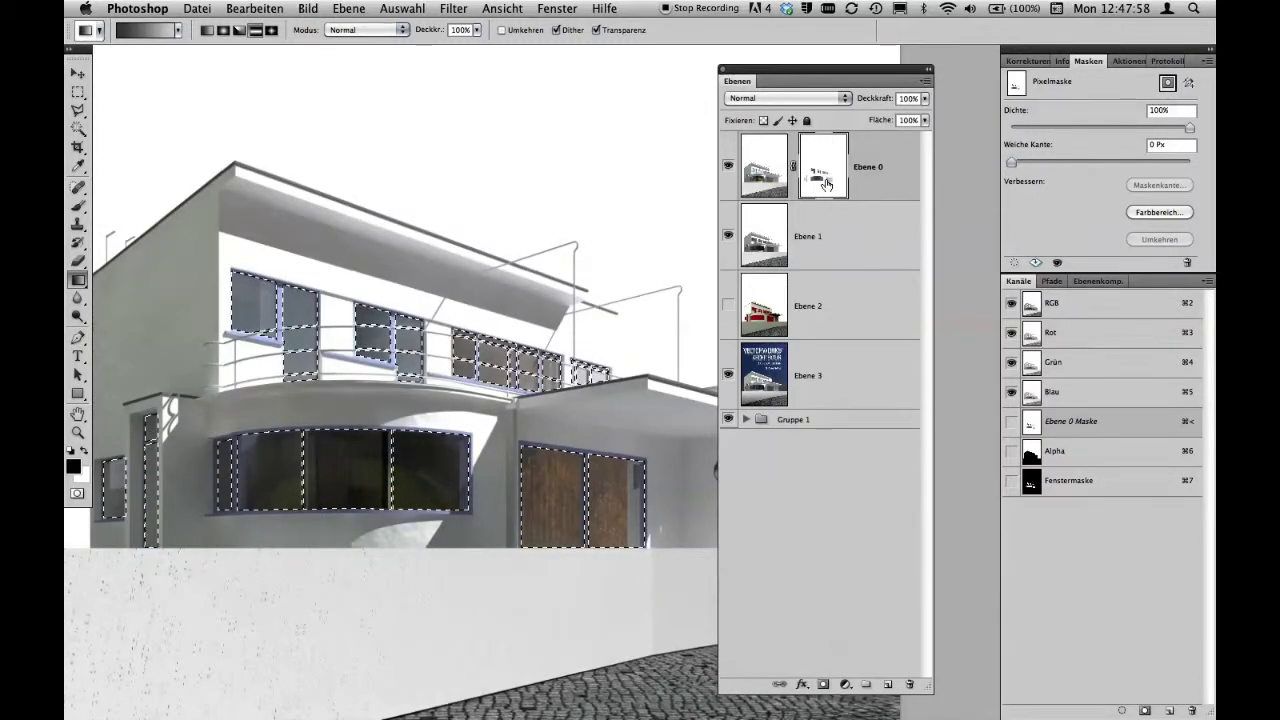
pyautogui.hotkey('ctrl', 'd')
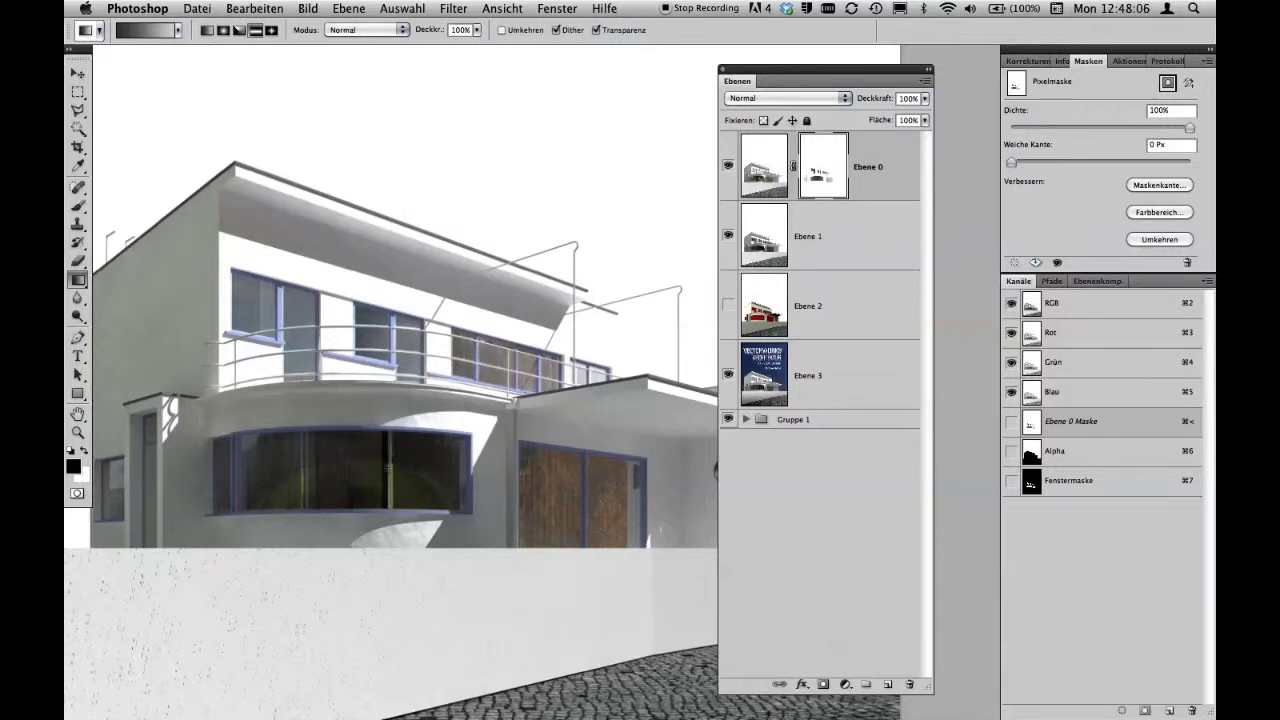
# Fit the cover page on screen and adjust the mask Density in the Masks panel.
pyautogui.hotkey('ctrl', '0')
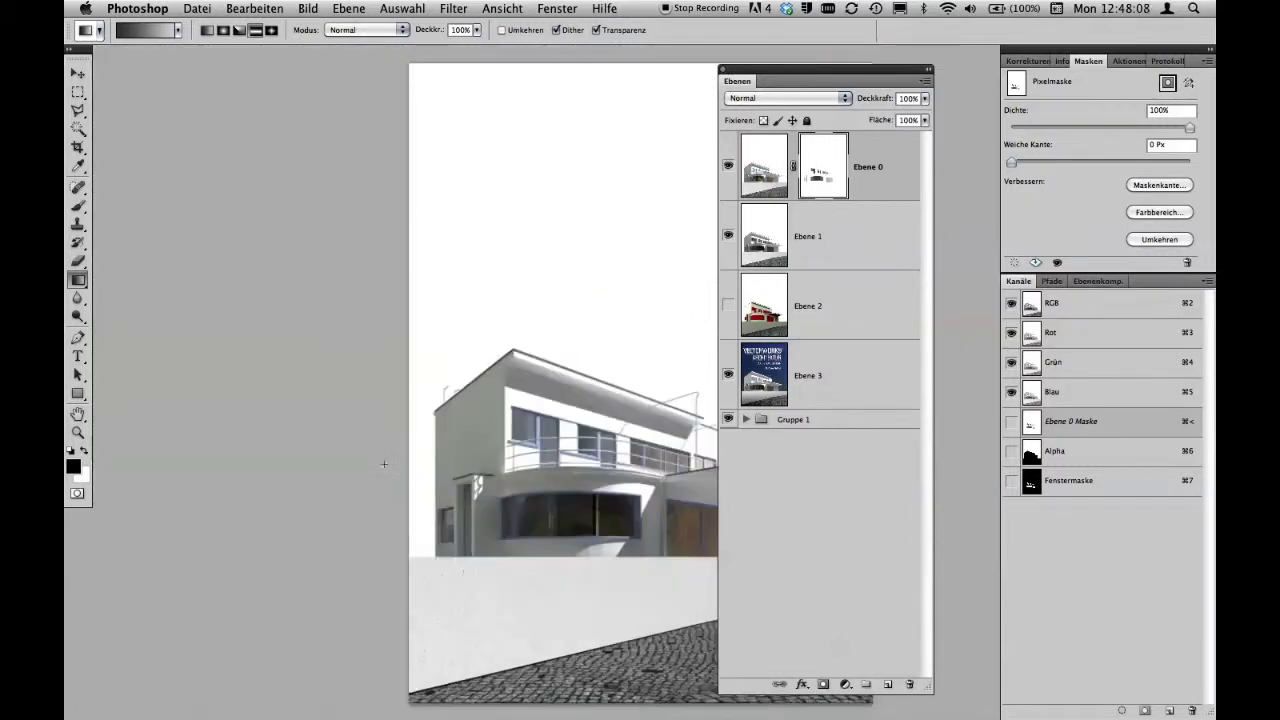
pyautogui.moveTo(500, 352); pyautogui.dragTo(360, 332)
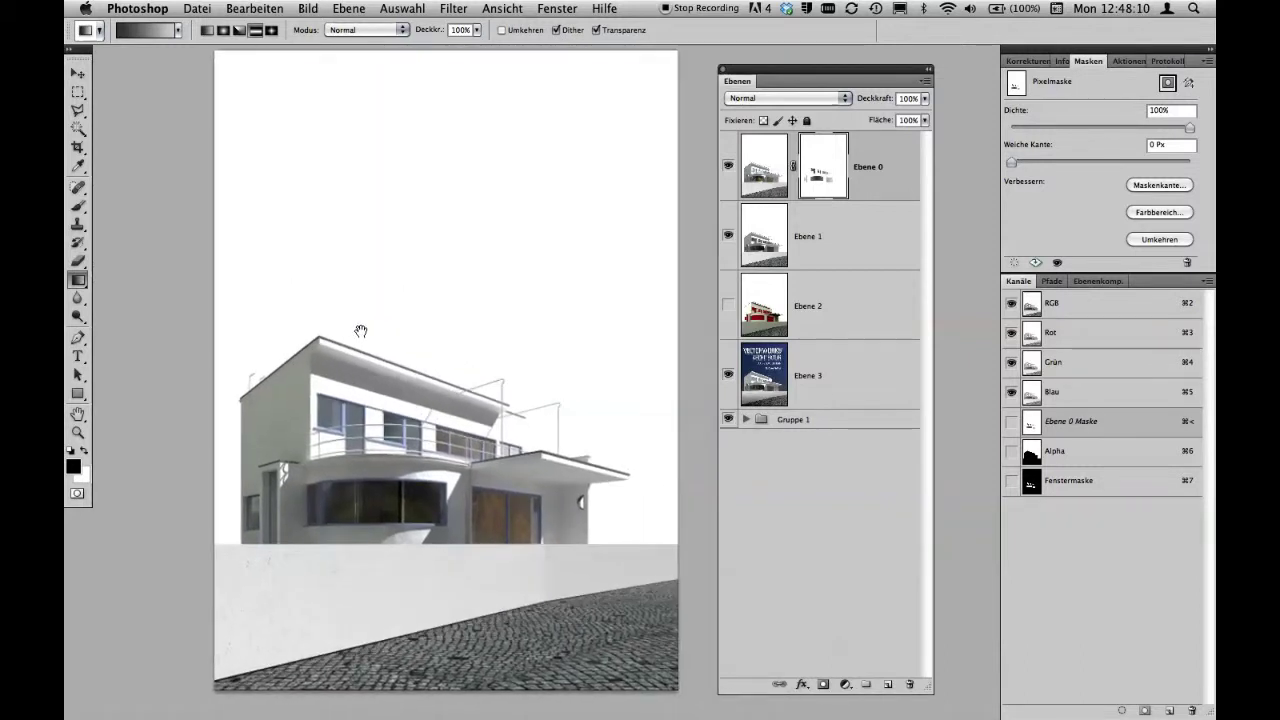
pyautogui.click(1184, 128)
pyautogui.moveTo(1108, 128); pyautogui.dragTo(1198, 126)
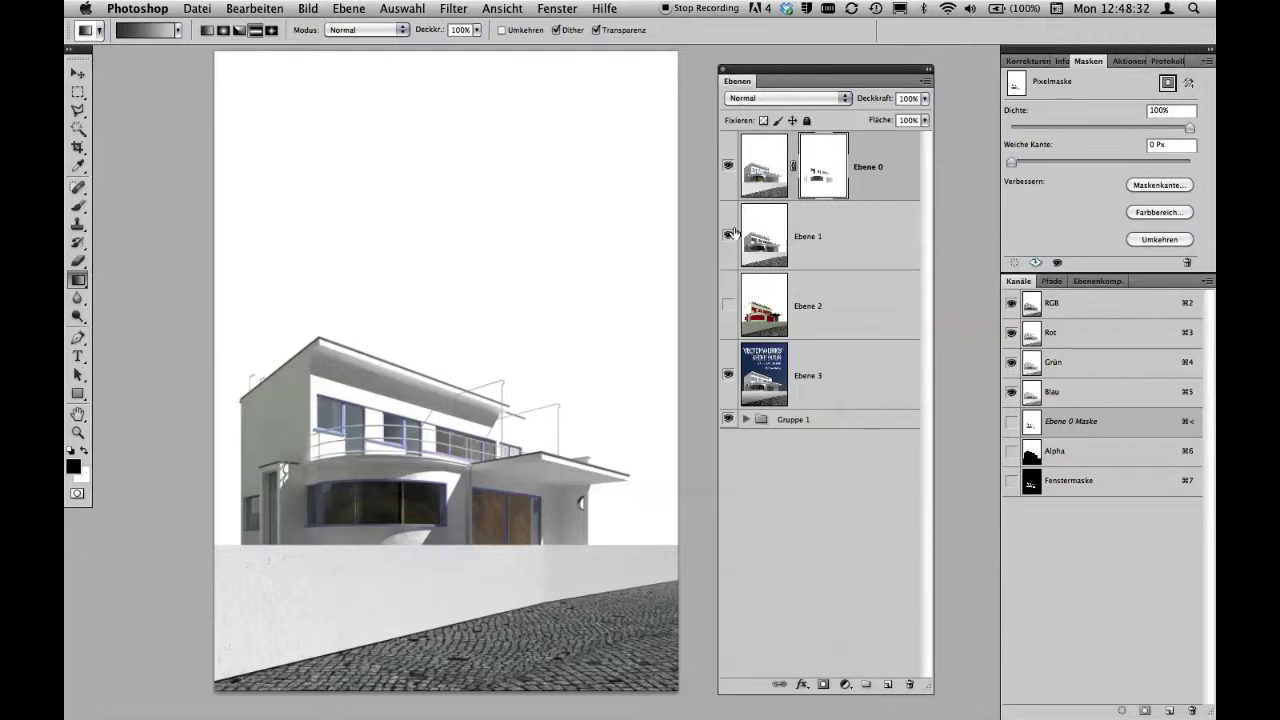
# Hide and reshow Ebene 0 to compare the house with and without reflections.
pyautogui.click(728, 167)
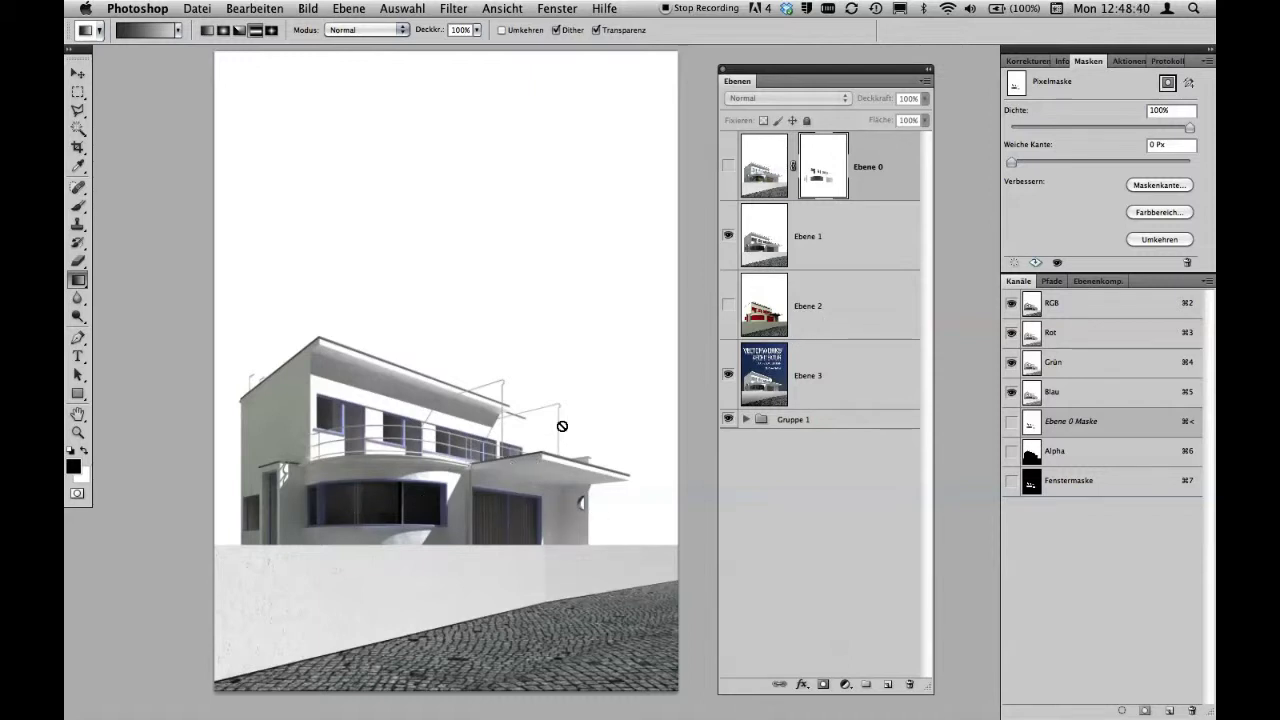
pyautogui.click(727, 171)
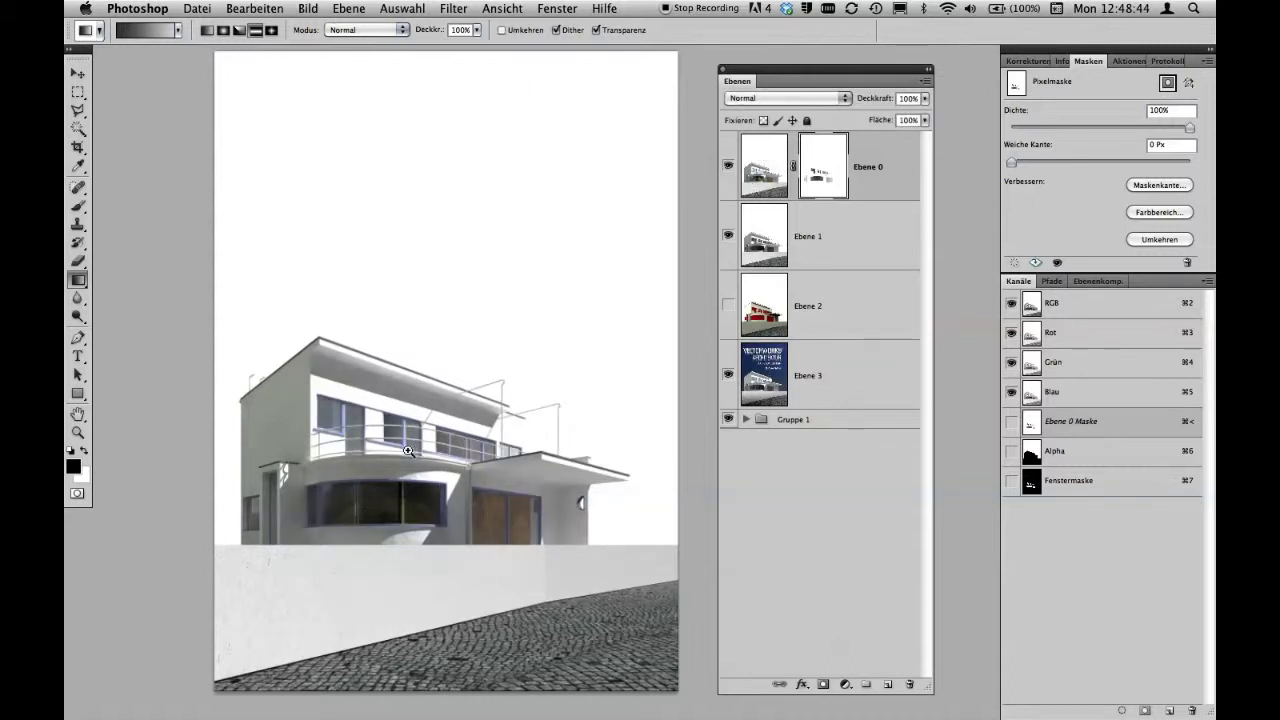
pyautogui.moveTo(408, 451); pyautogui.dragTo(424, 418)
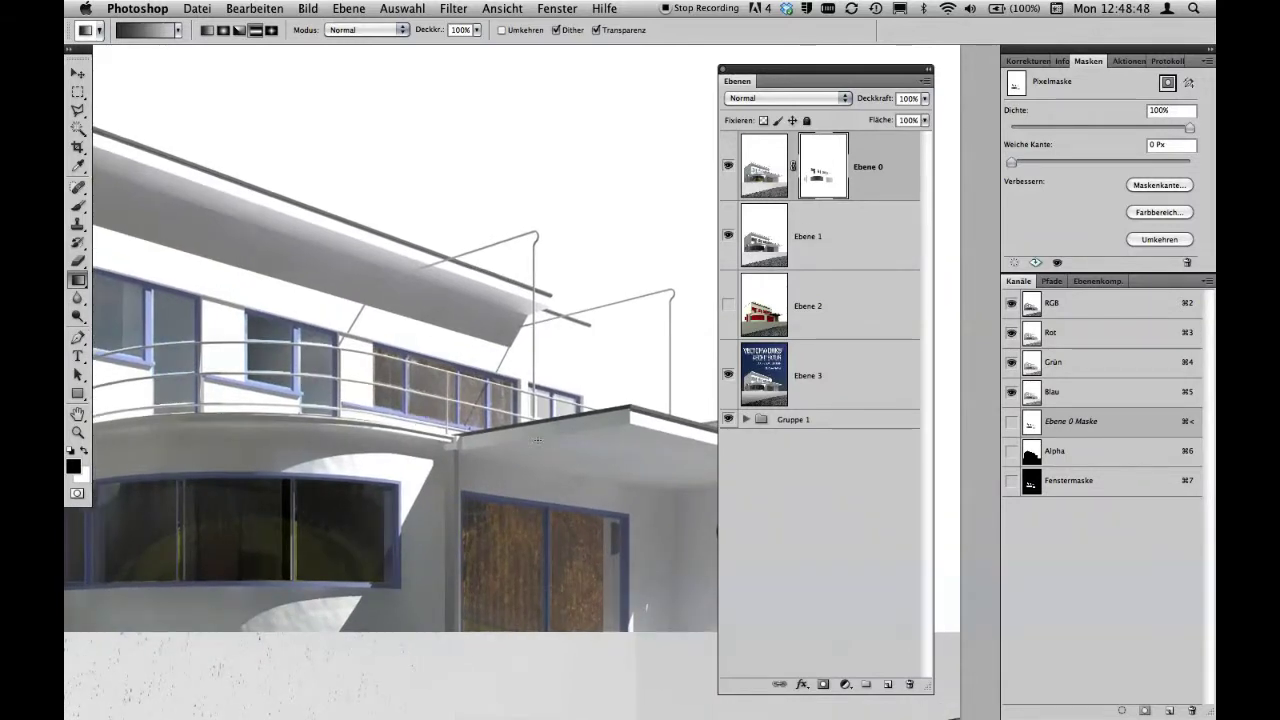
# Pan across the house front to inspect the balcony and ground-floor window reflections.
pyautogui.moveTo(521, 461)
pyautogui.mouseDown()
pyautogui.moveTo(509, 437)
pyautogui.moveTo(478, 441)
pyautogui.moveTo(567, 443)
pyautogui.mouseUp()
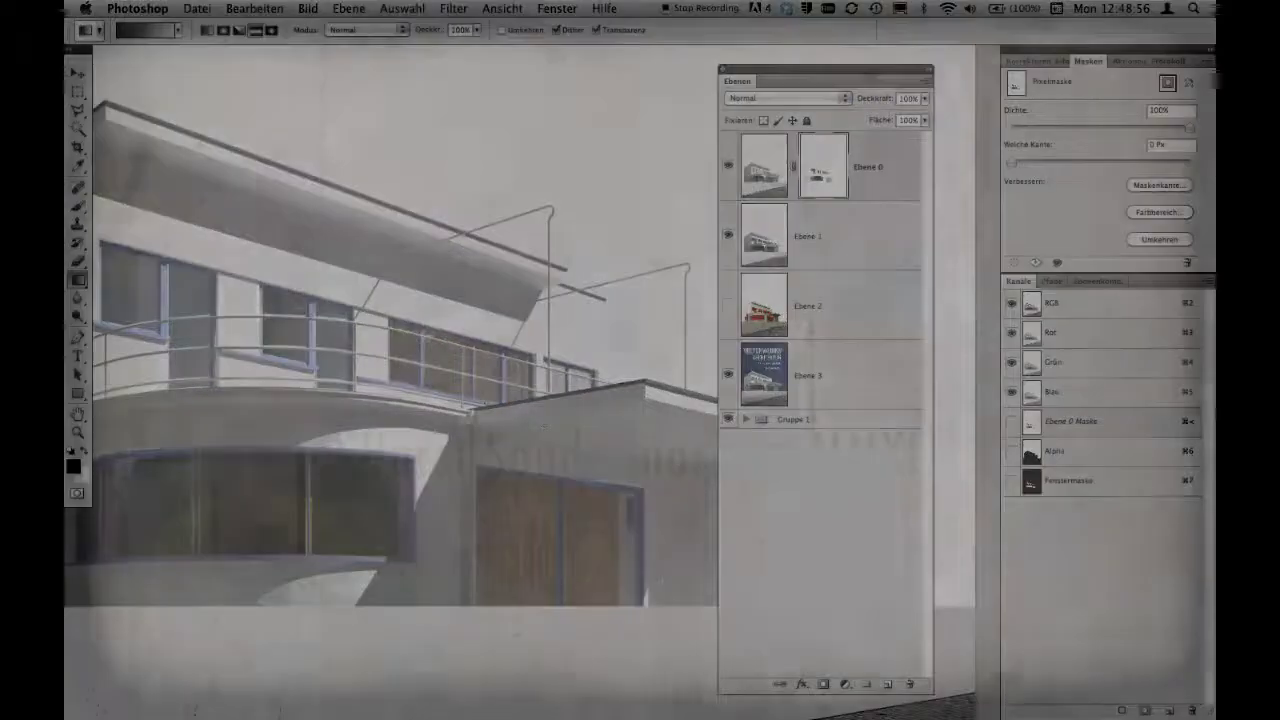